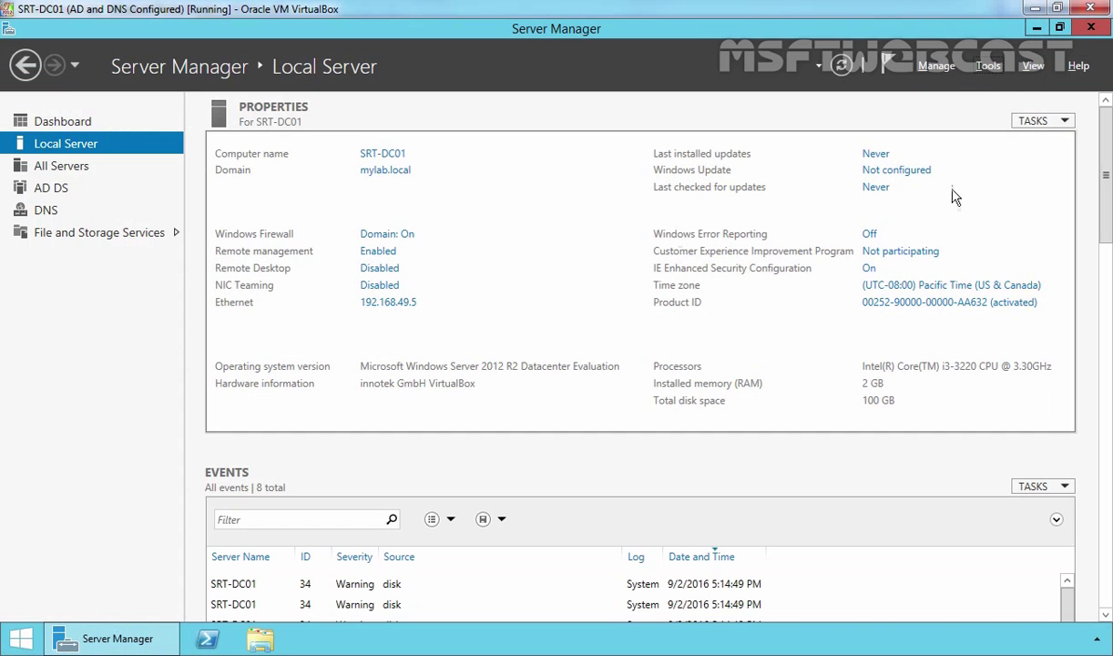
Launch Active Directory Sites and Services from Tools and expand the Sites container.
left_click(988, 66)
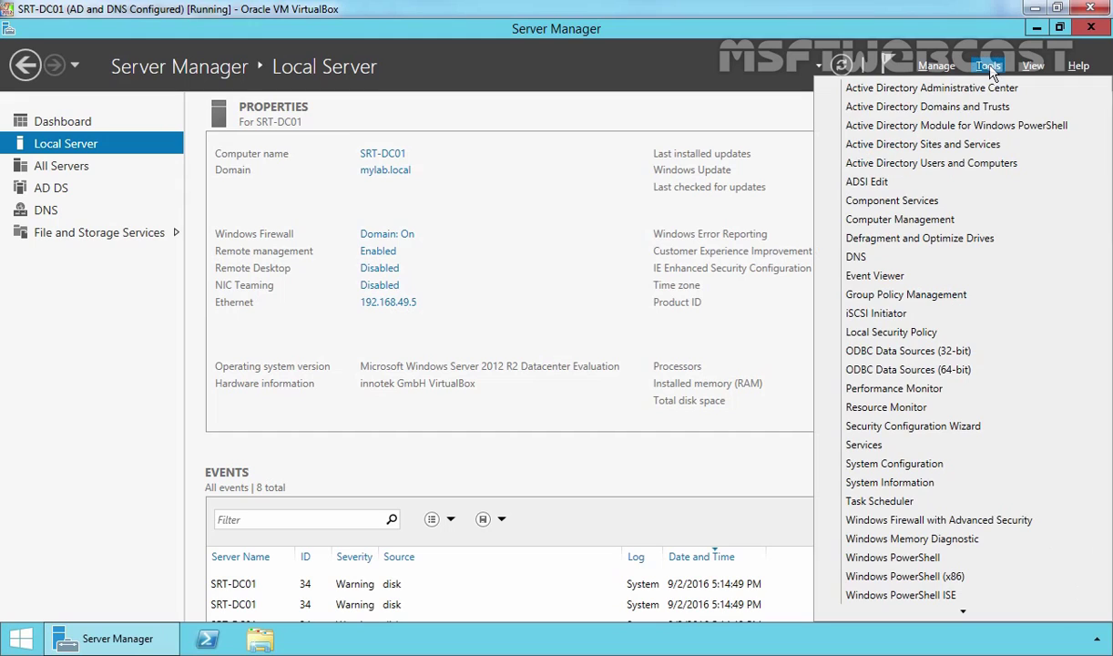
left_click(924, 146)
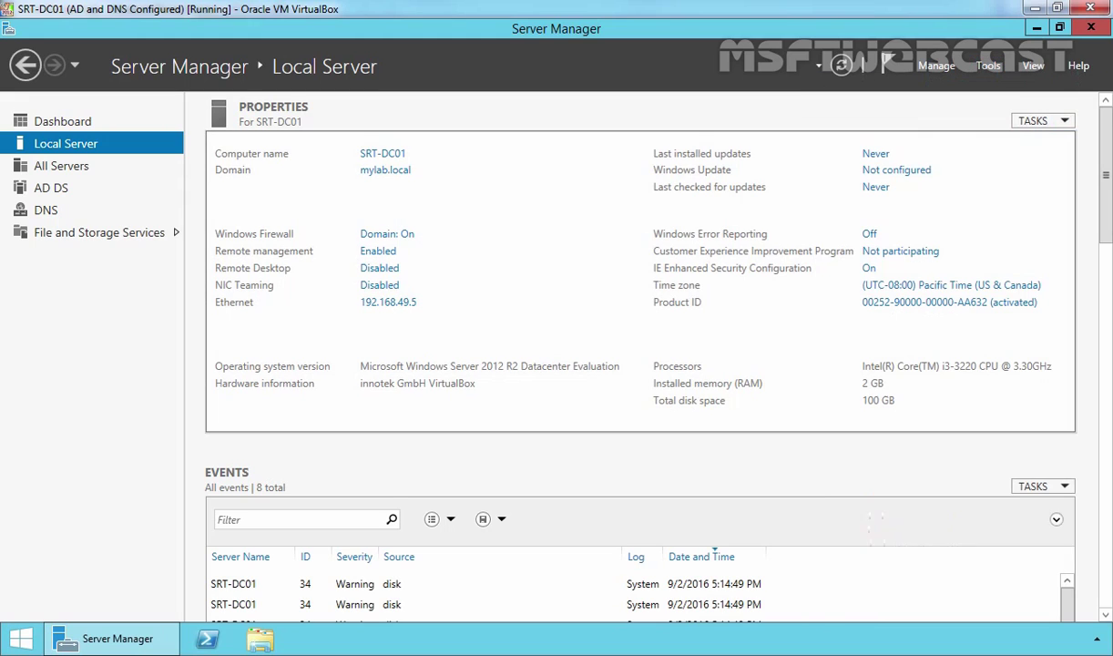
left_click(167, 228)
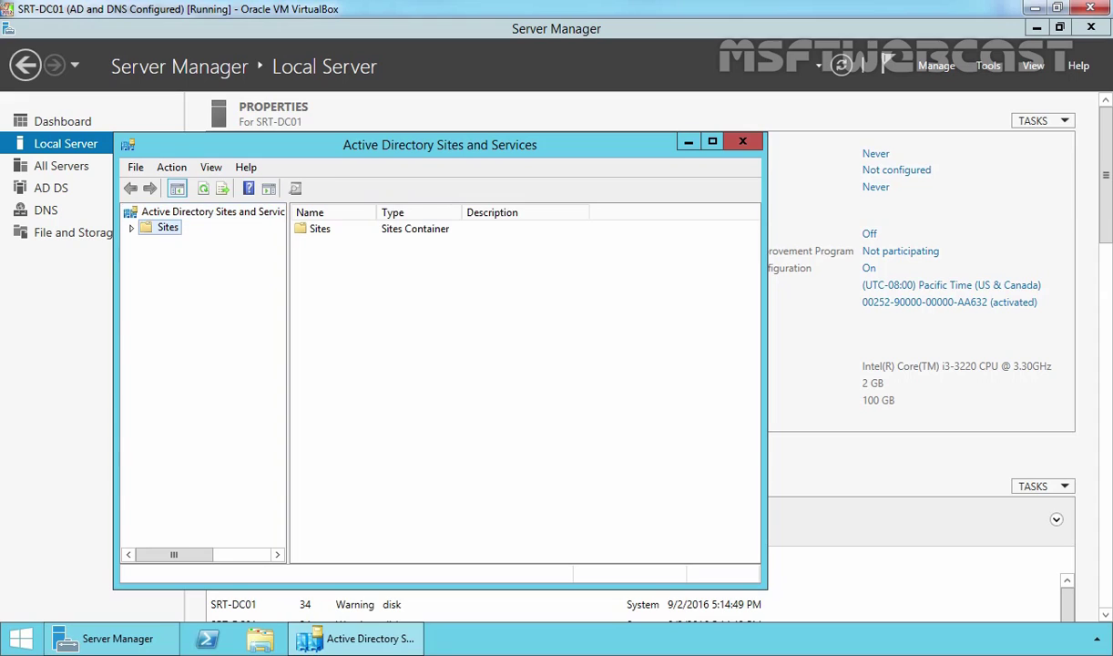
double_click(169, 228)
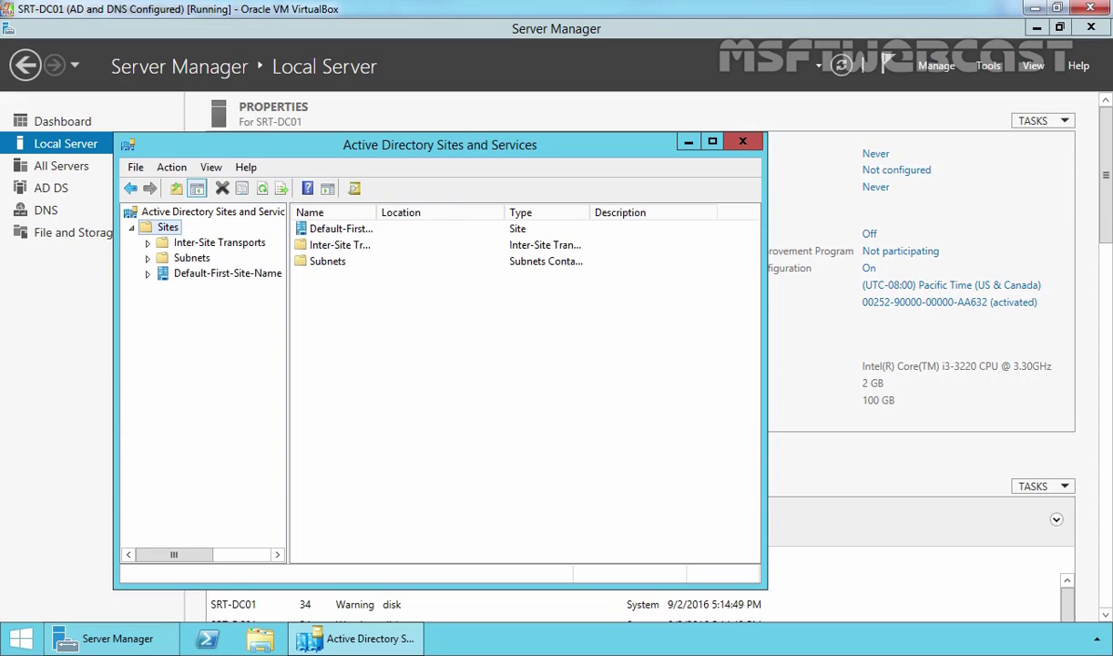
Create a new site named USA linked to DEFAULTIPSITELINK.
right_click(164, 229)
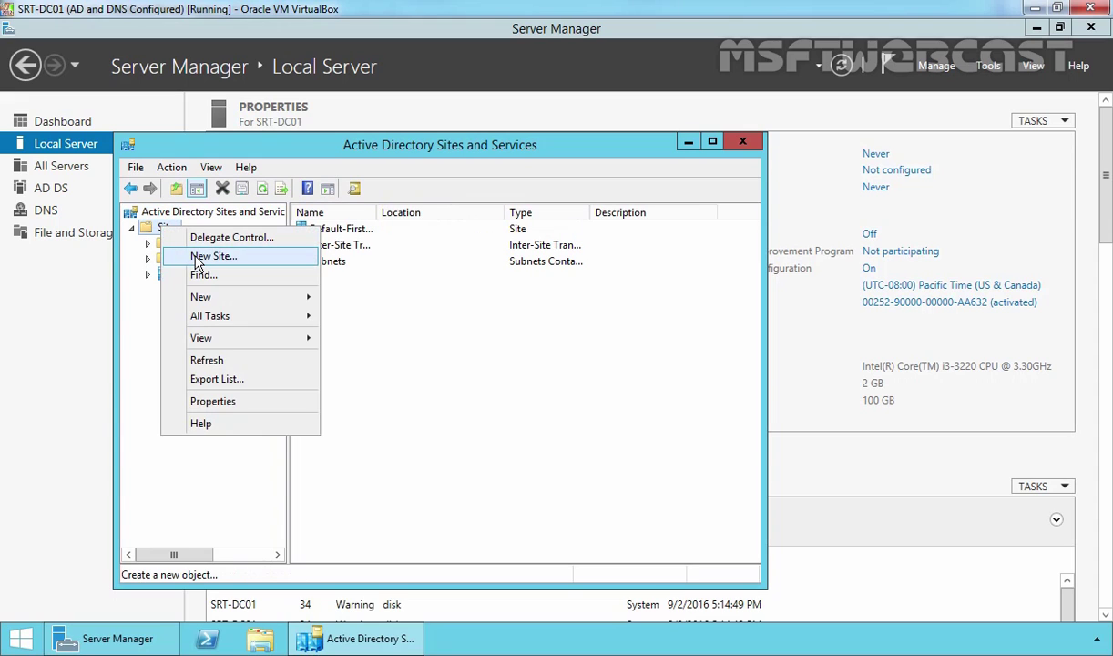
left_click(198, 258)
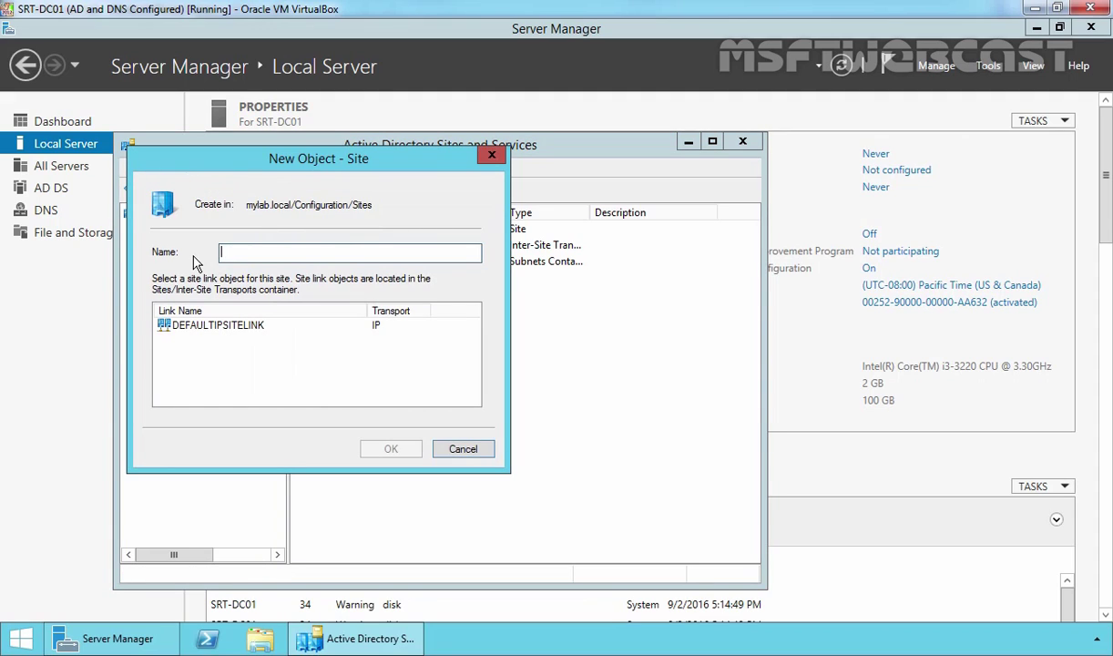
type("USA")
left_click(219, 326)
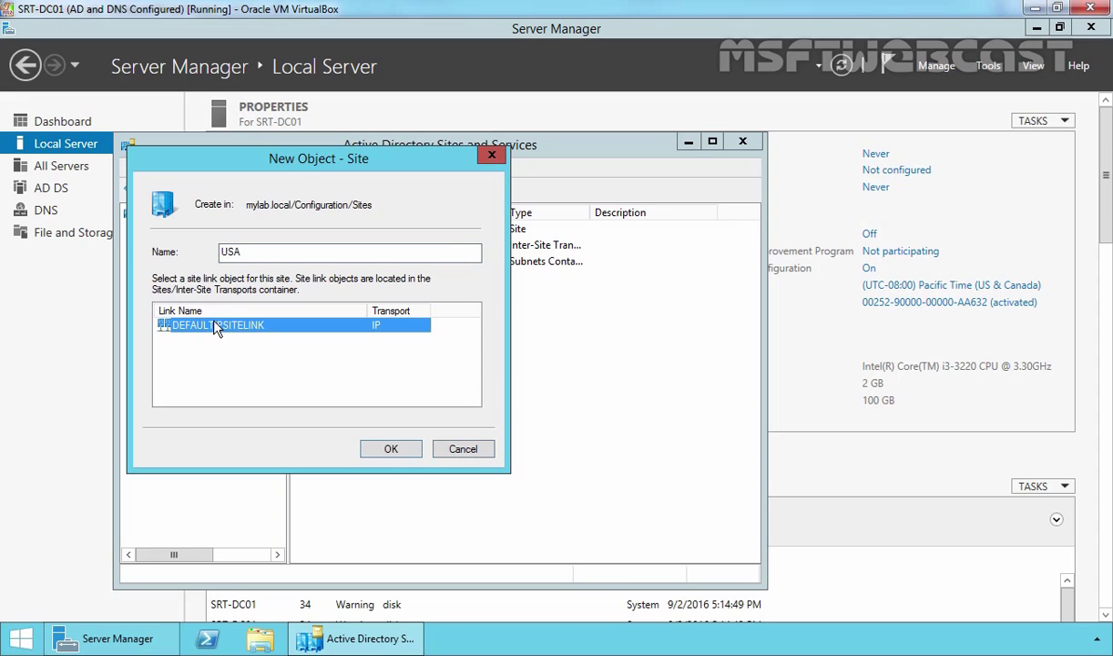
left_click(387, 449)
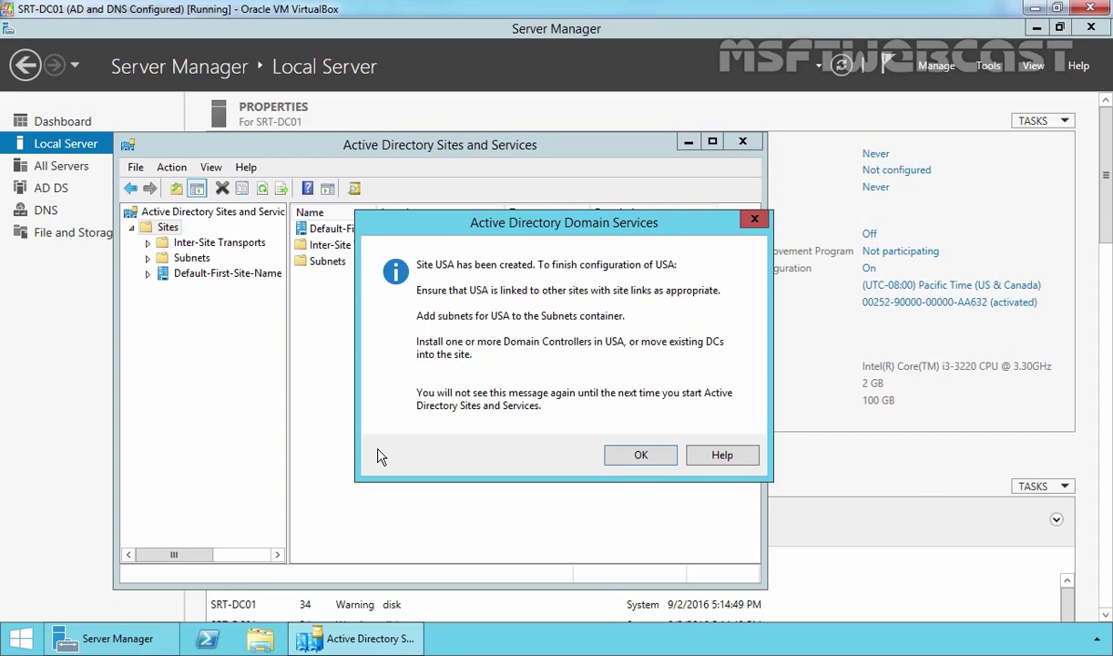
left_click(629, 454)
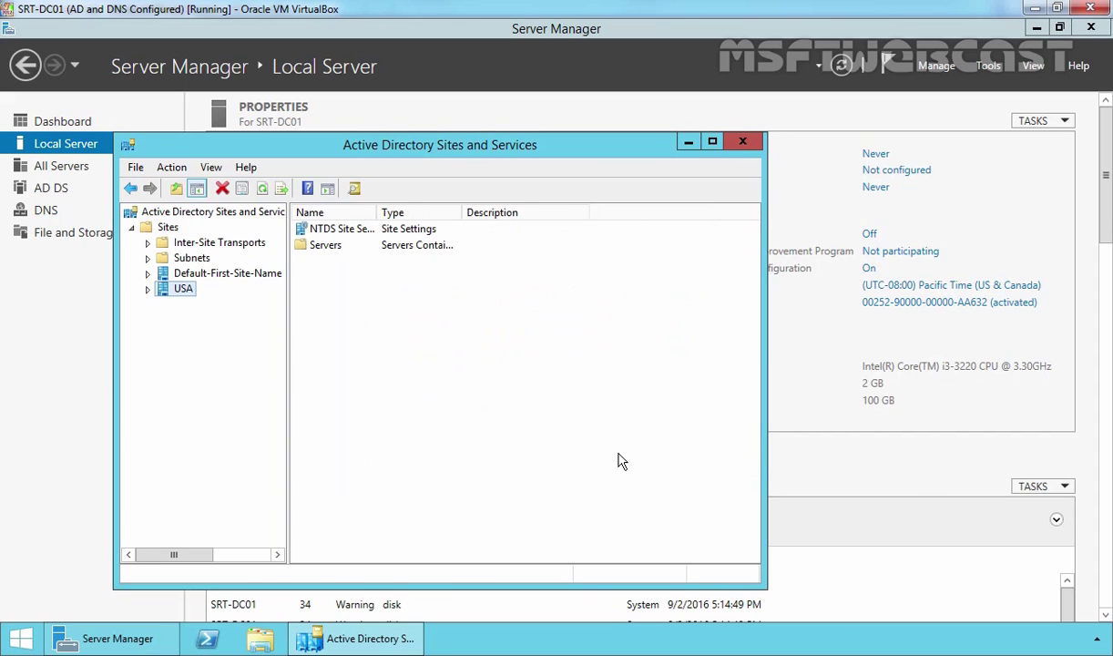
left_click(186, 256)
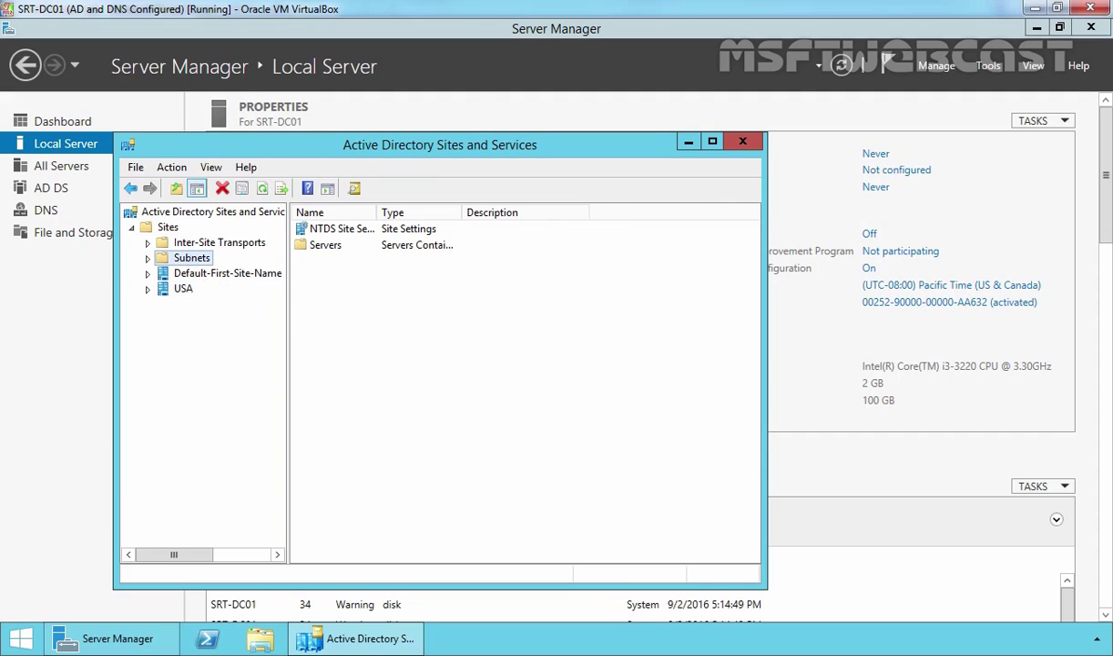
Create subnet 192.168.50.0/24 and associate it with the USA site.
right_click(182, 255)
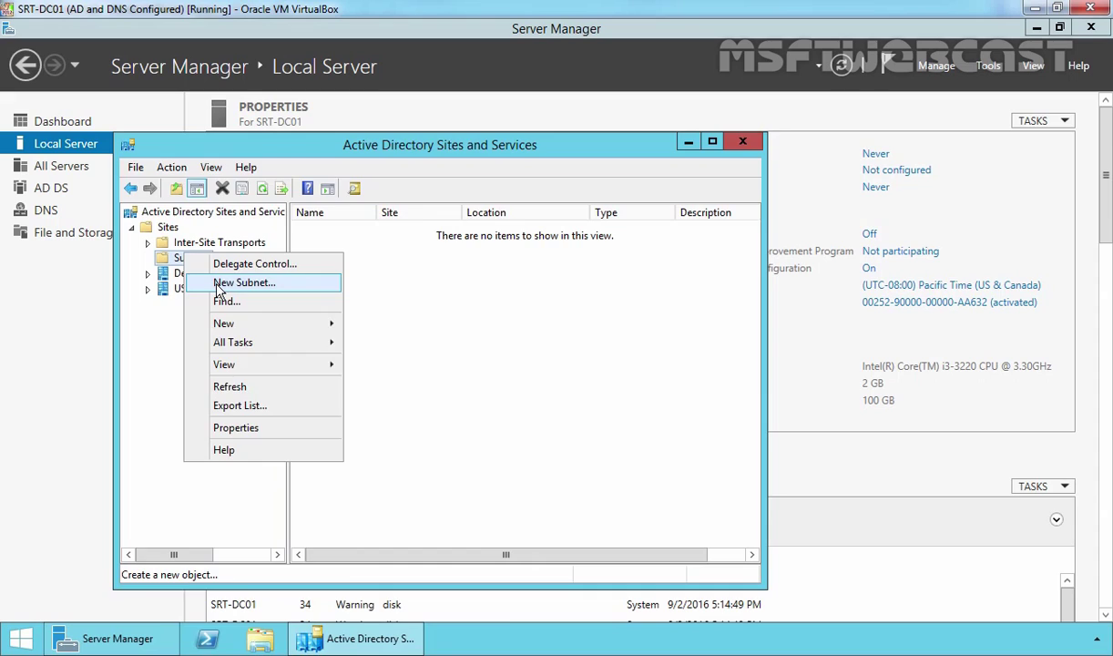
left_click(219, 285)
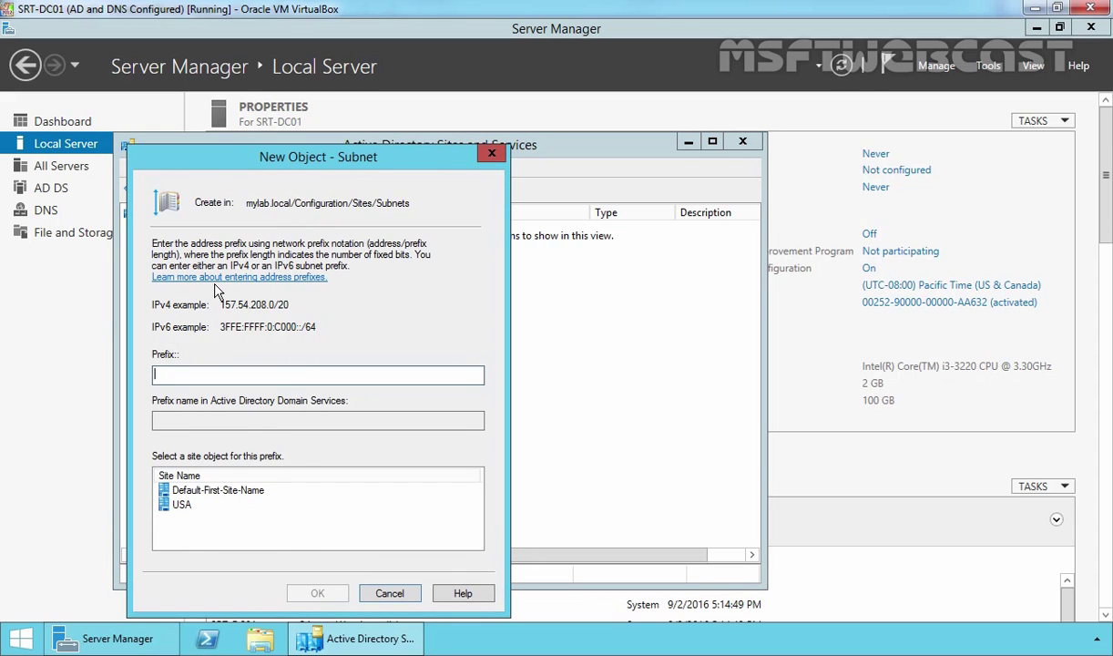
type("192.168.50.0/24")
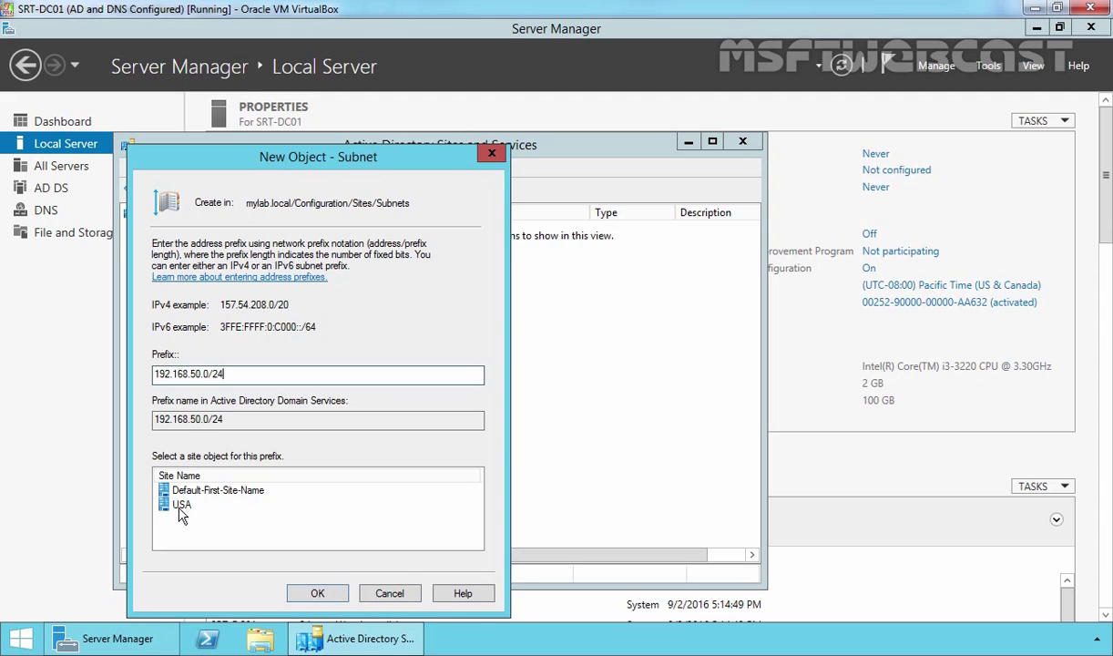
left_click(181, 504)
left_click(310, 592)
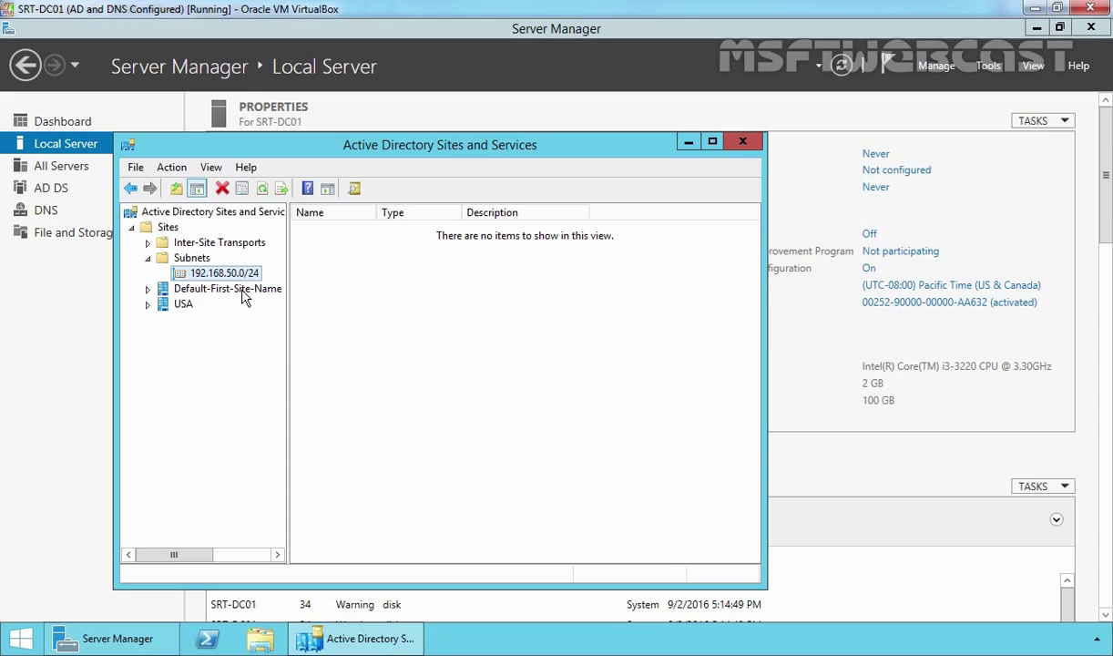
left_click(241, 290)
Rename the Default-First-Site-Name site to INDIA.
right_click(242, 291)
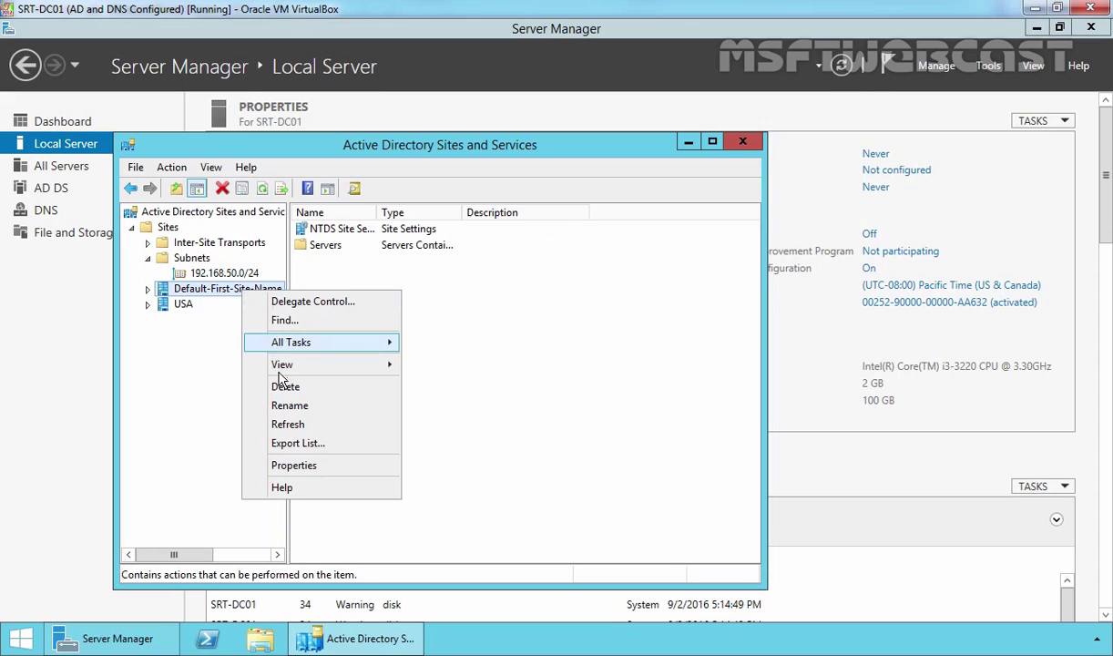
left_click(289, 406)
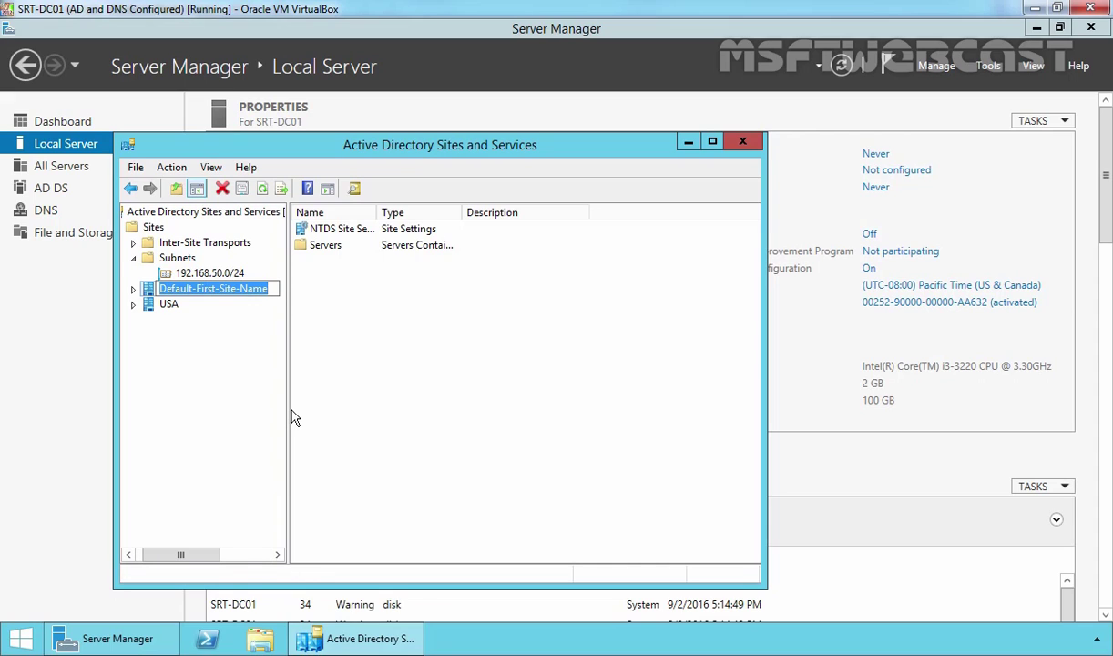
type("INDIA")
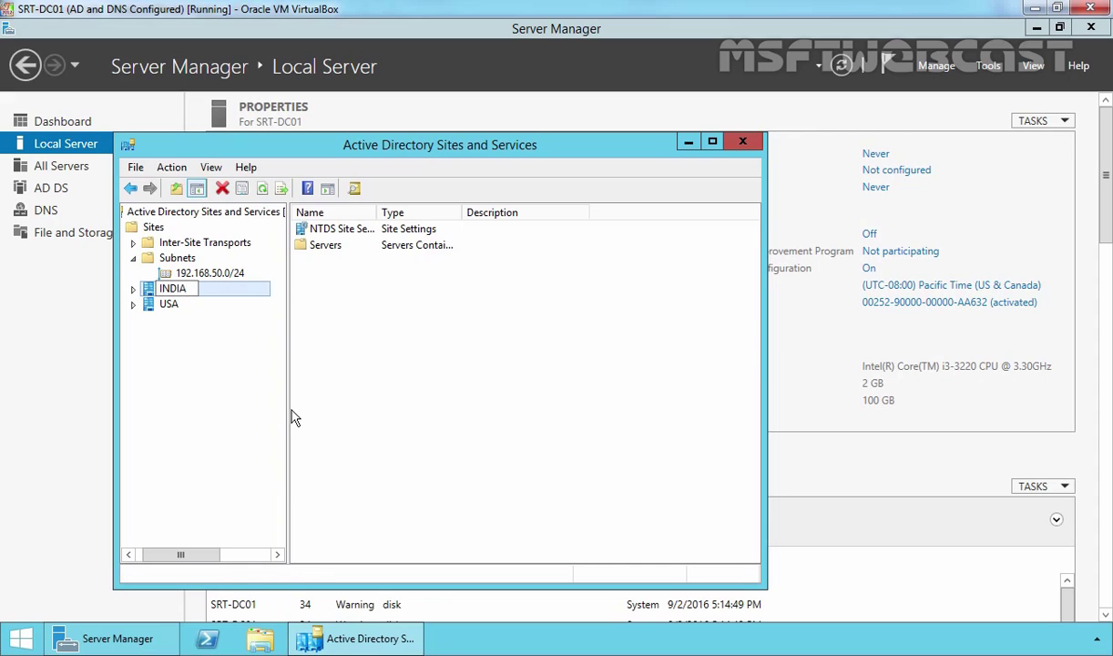
key("Return")
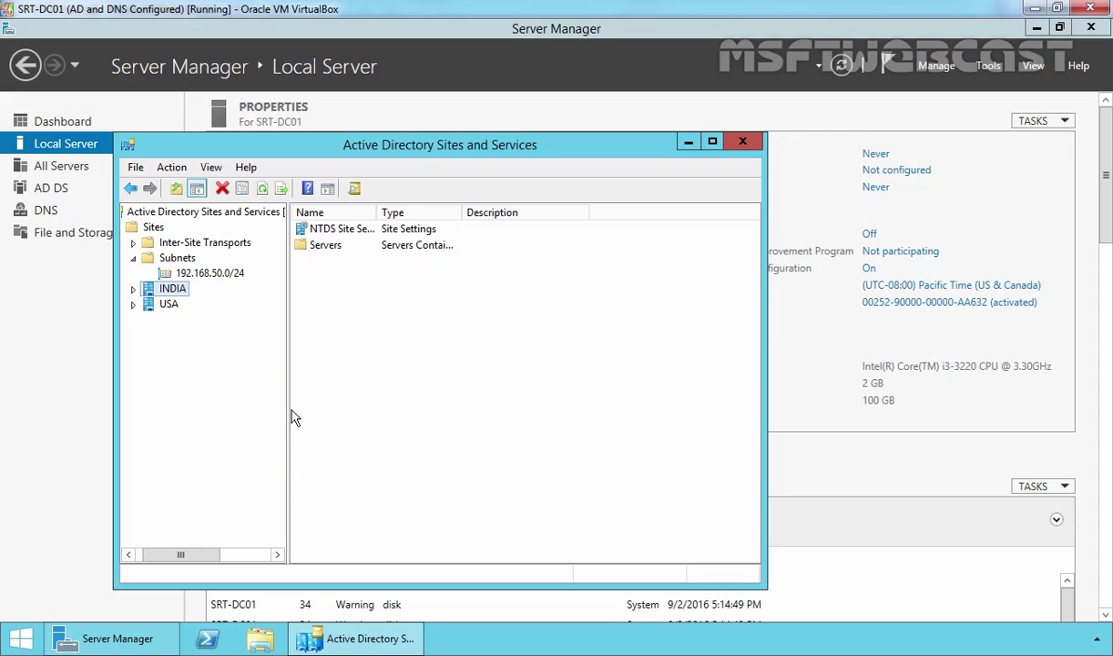
left_click(182, 259)
Create subnet 192.168.49.0/24 and associate it with the INDIA site.
right_click(182, 257)
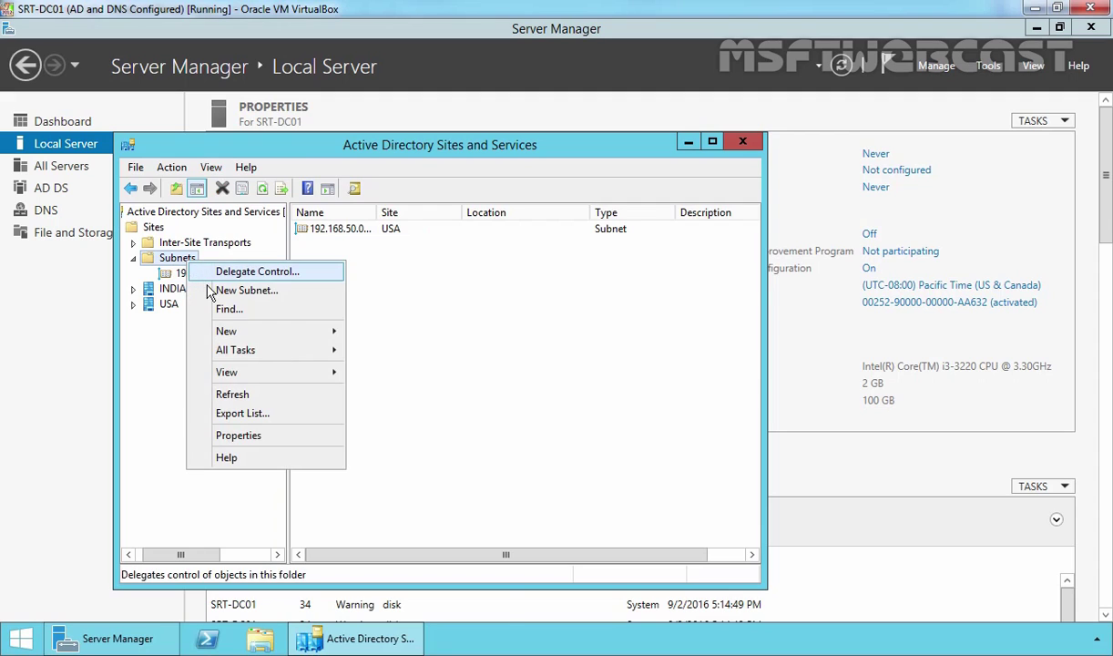
left_click(208, 291)
type("192.168.49.0")
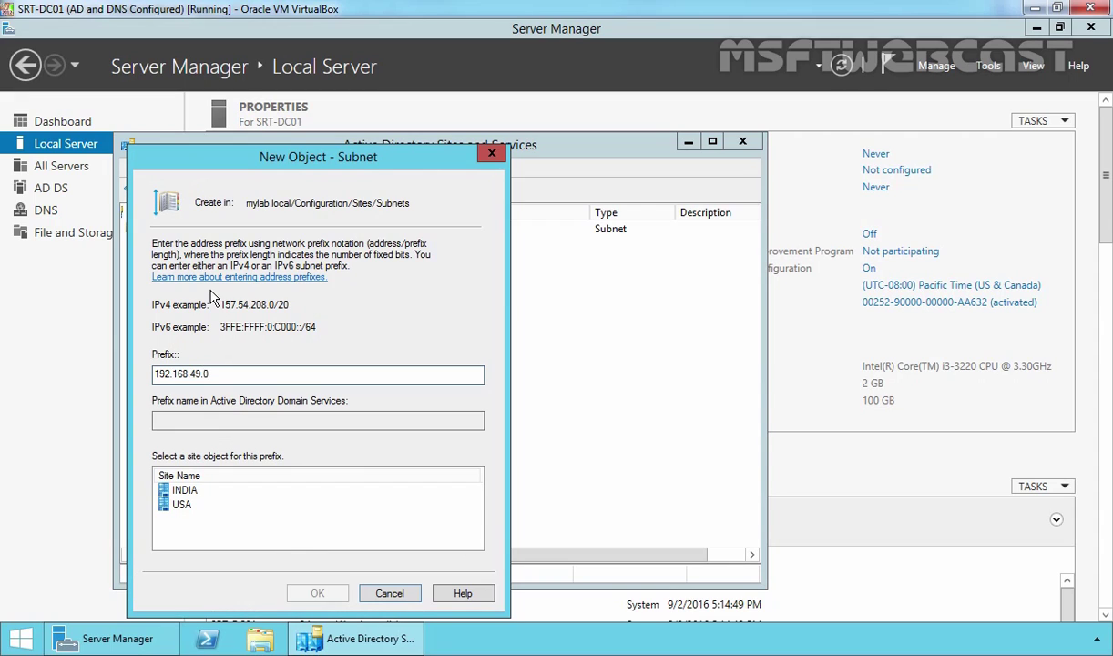
type("/24")
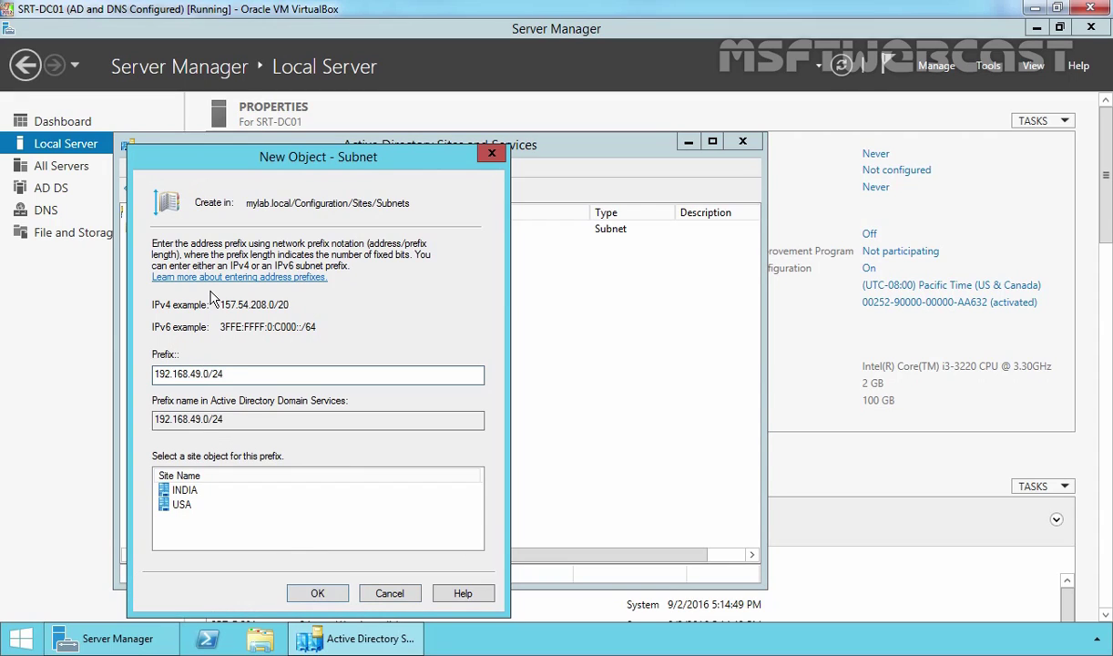
left_click(180, 489)
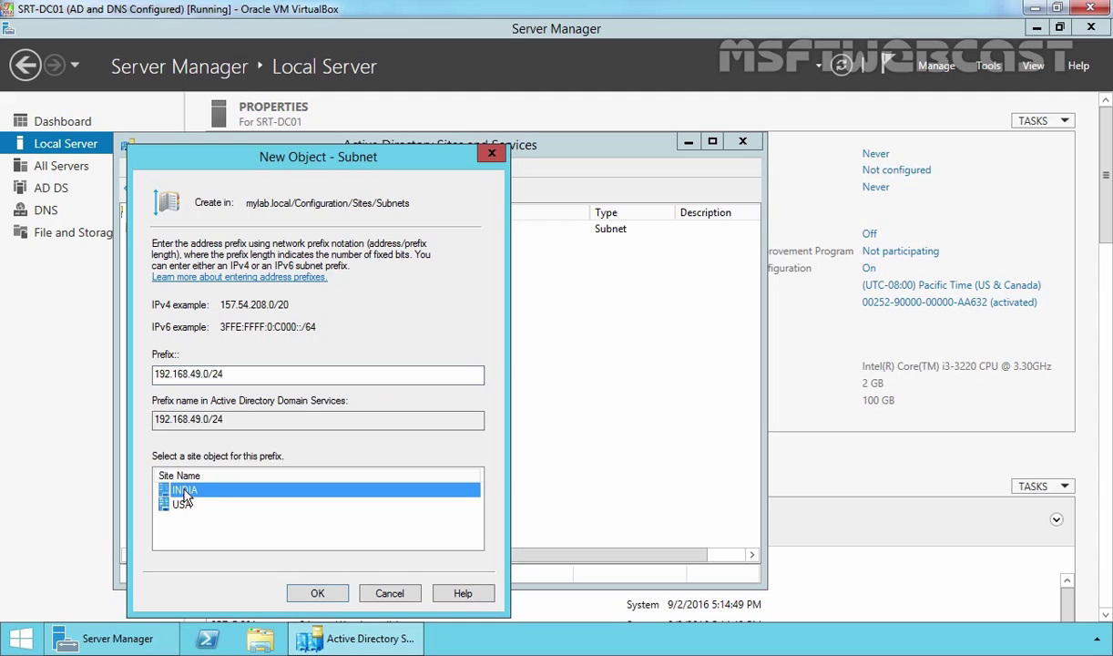
left_click(312, 592)
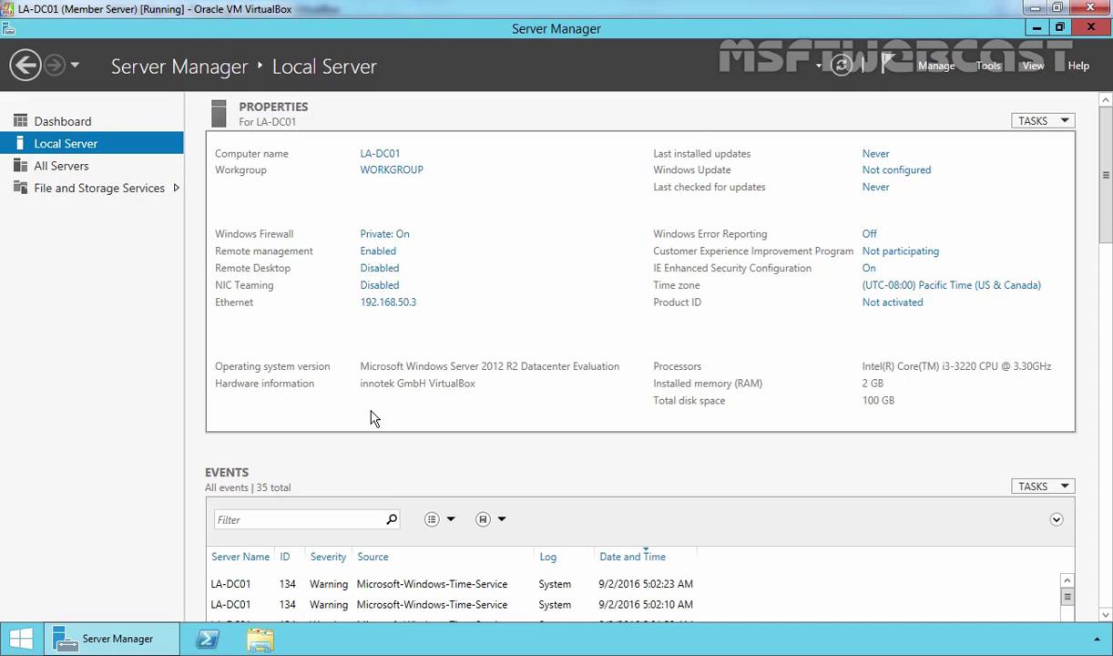
Bring up the IPv4 properties of LA-DC01's Ethernet adapter.
left_click(399, 309)
left_click(310, 198)
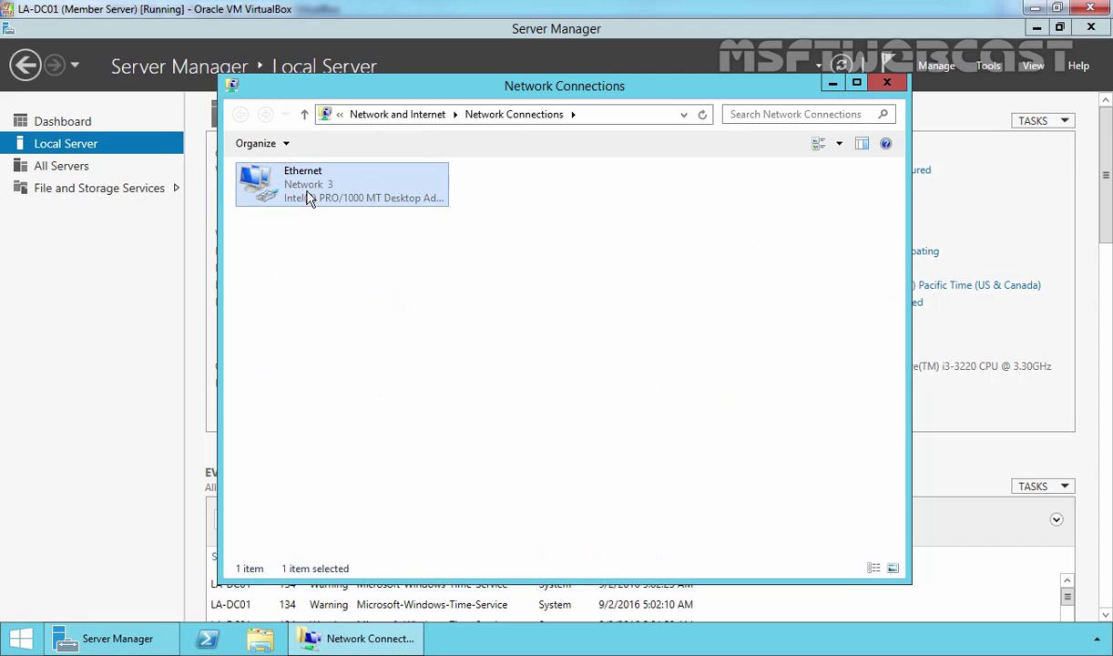
right_click(307, 199)
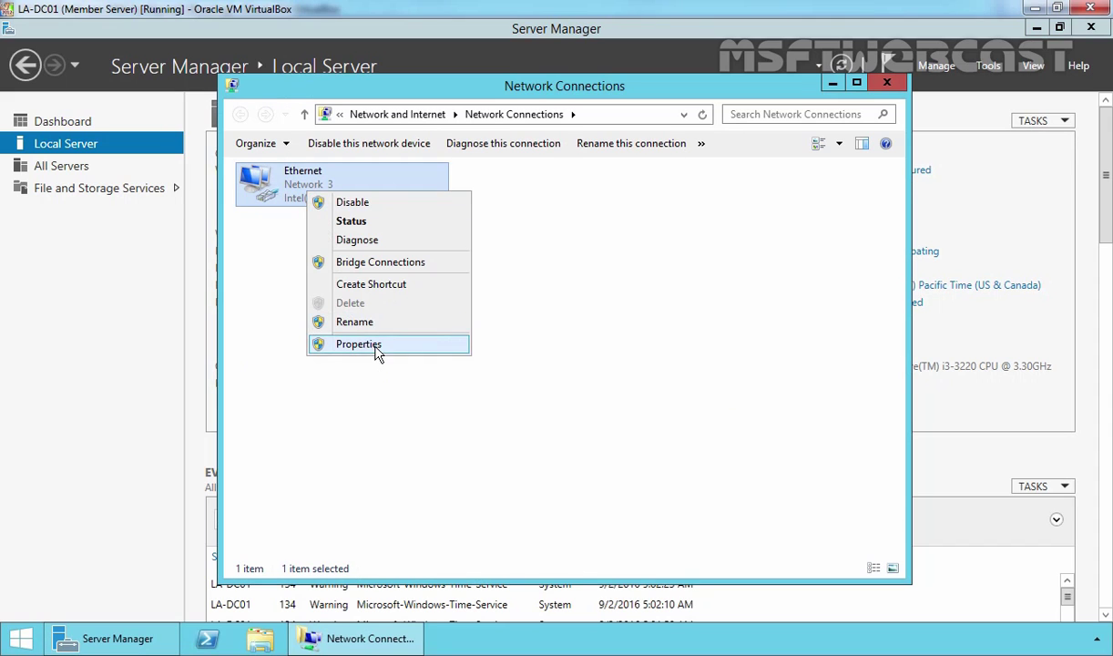
left_click(373, 350)
left_click(368, 398)
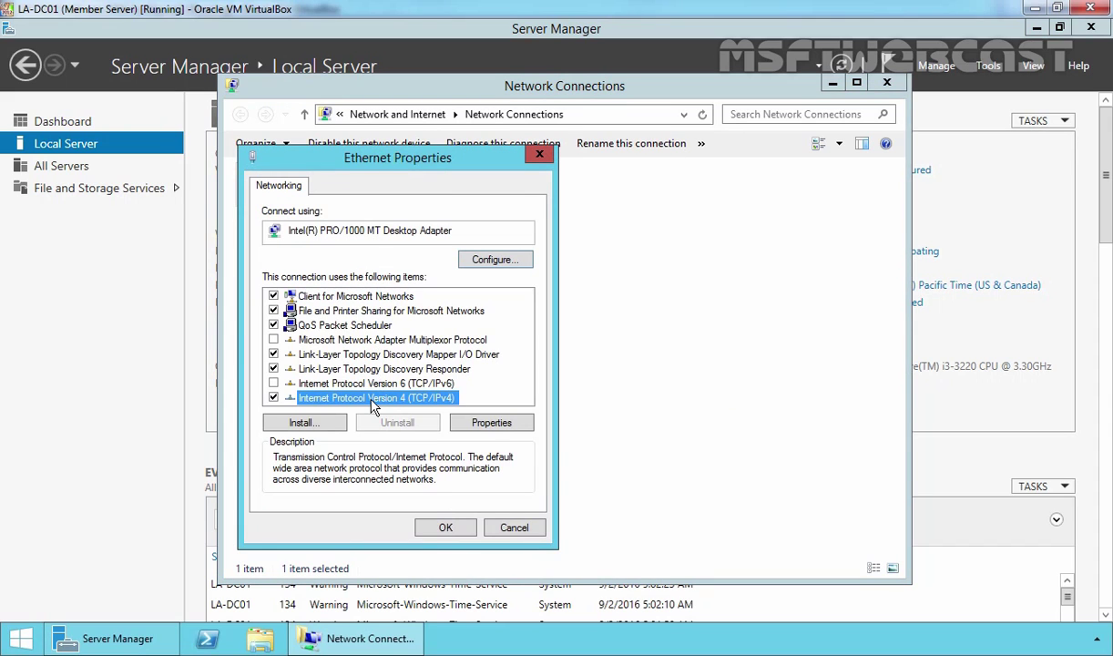
left_click(484, 419)
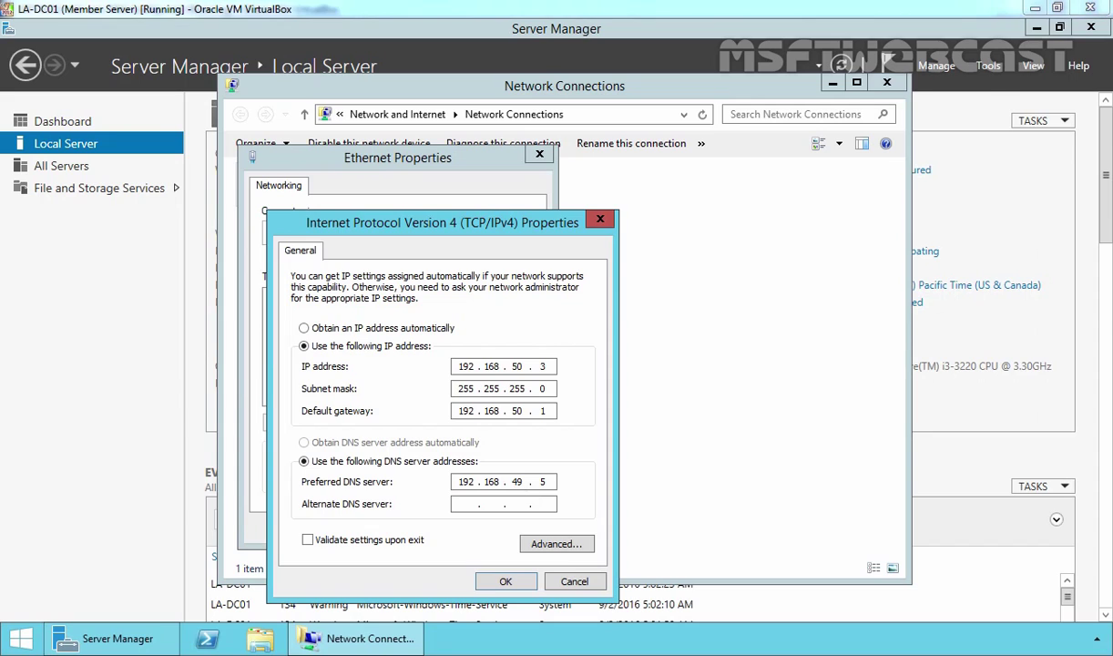
Apply the IPv4 settings with preferred DNS 192.168.49.5 and close Network Connections.
key("alt+Tab")
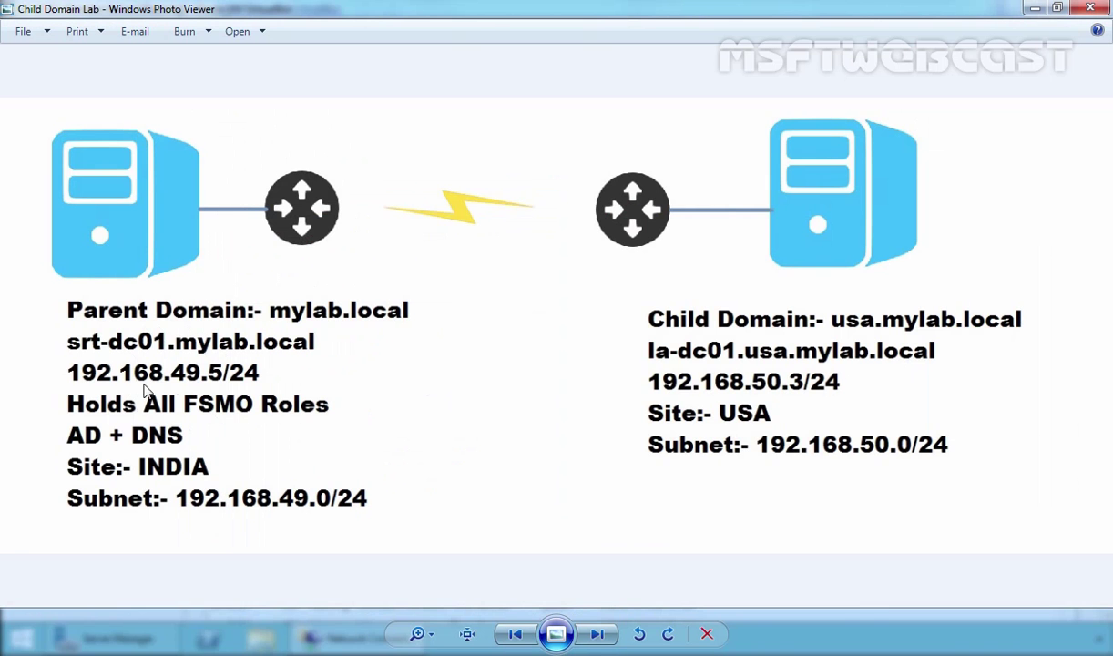
key("alt+Tab")
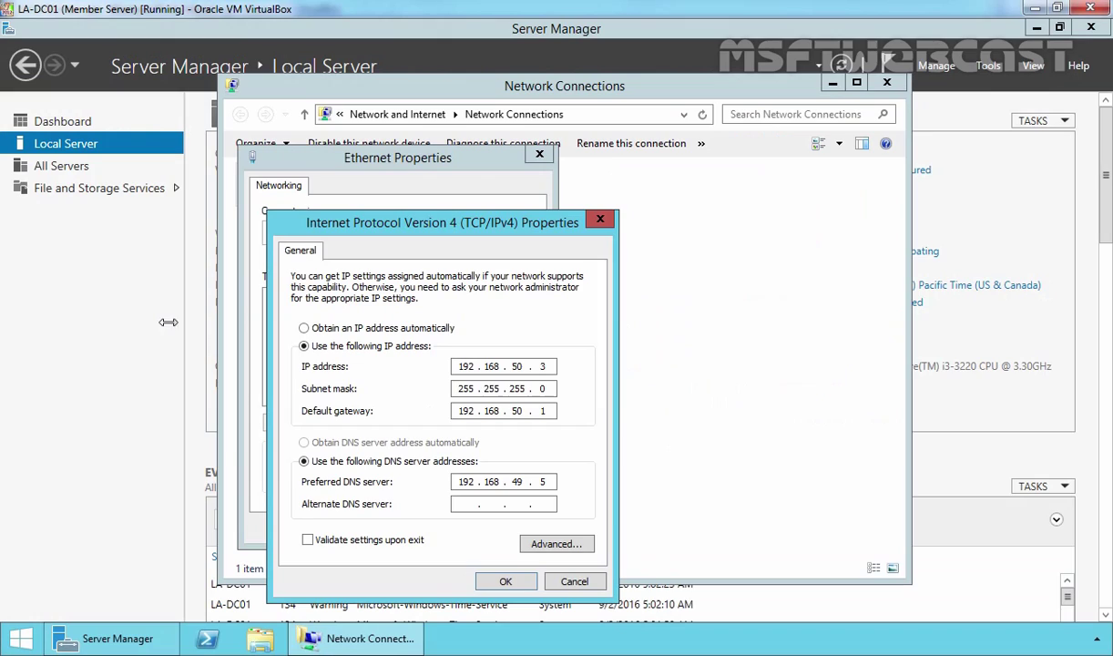
left_click(502, 582)
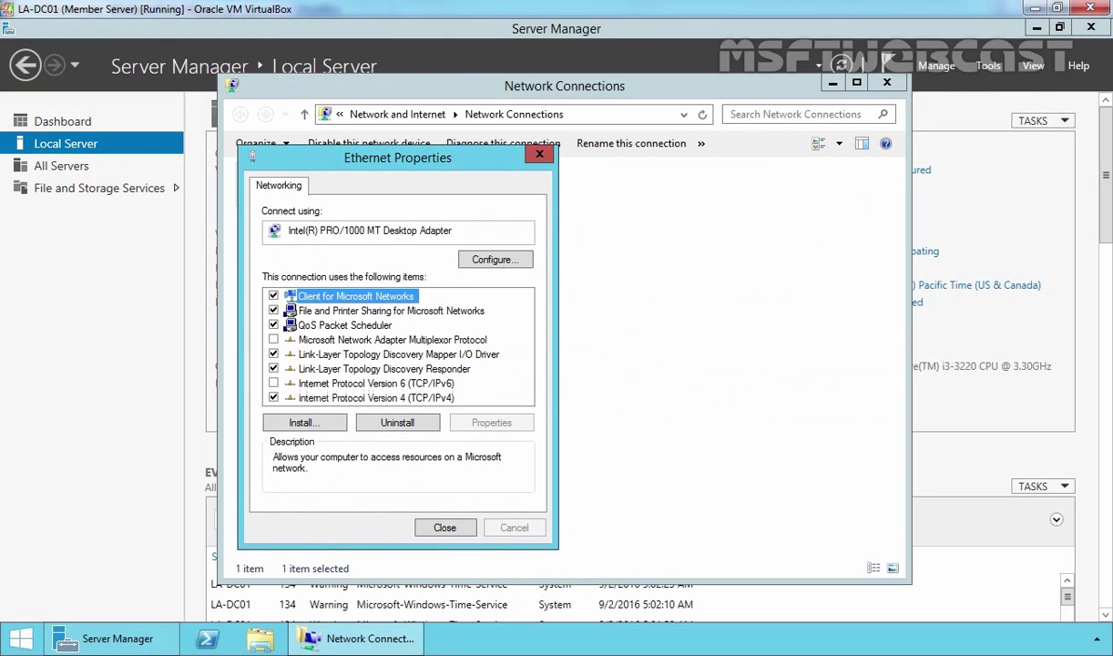
left_click(445, 528)
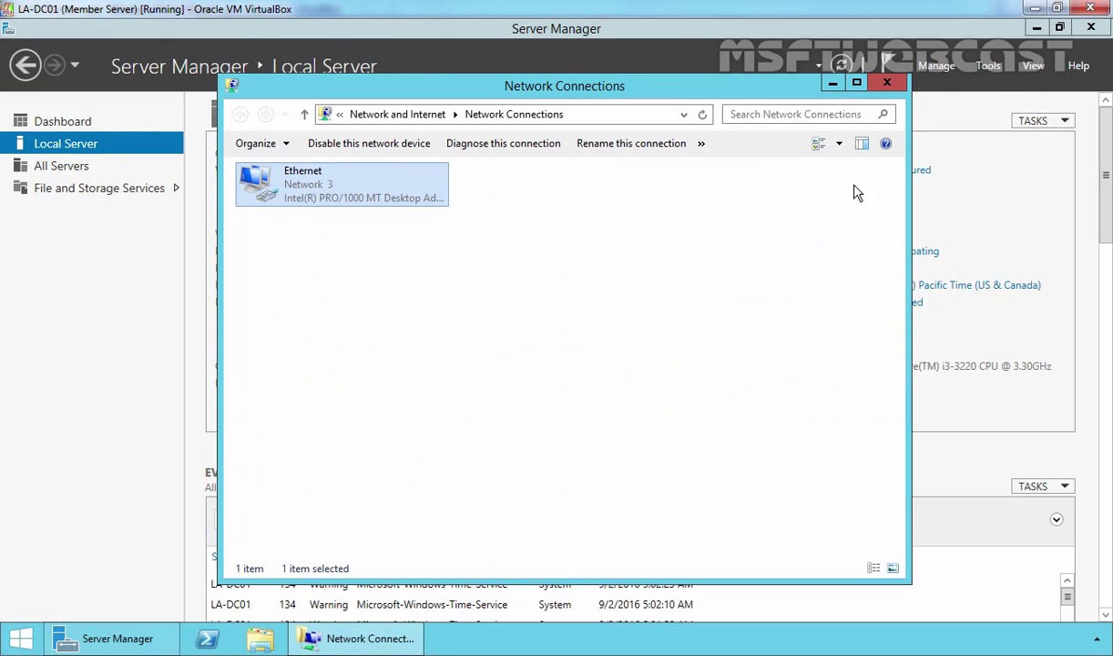
left_click(886, 82)
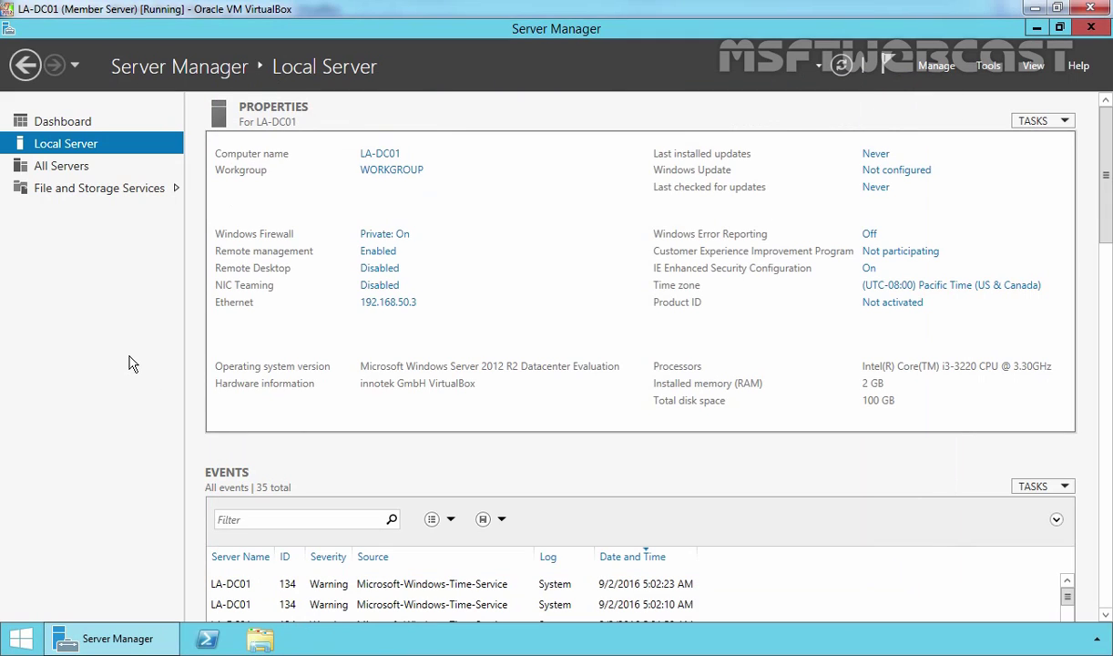
In Command Prompt, ping 192.168.49.5 and run nslookup to check the default DNS server.
key("super+r")
type("cmd")
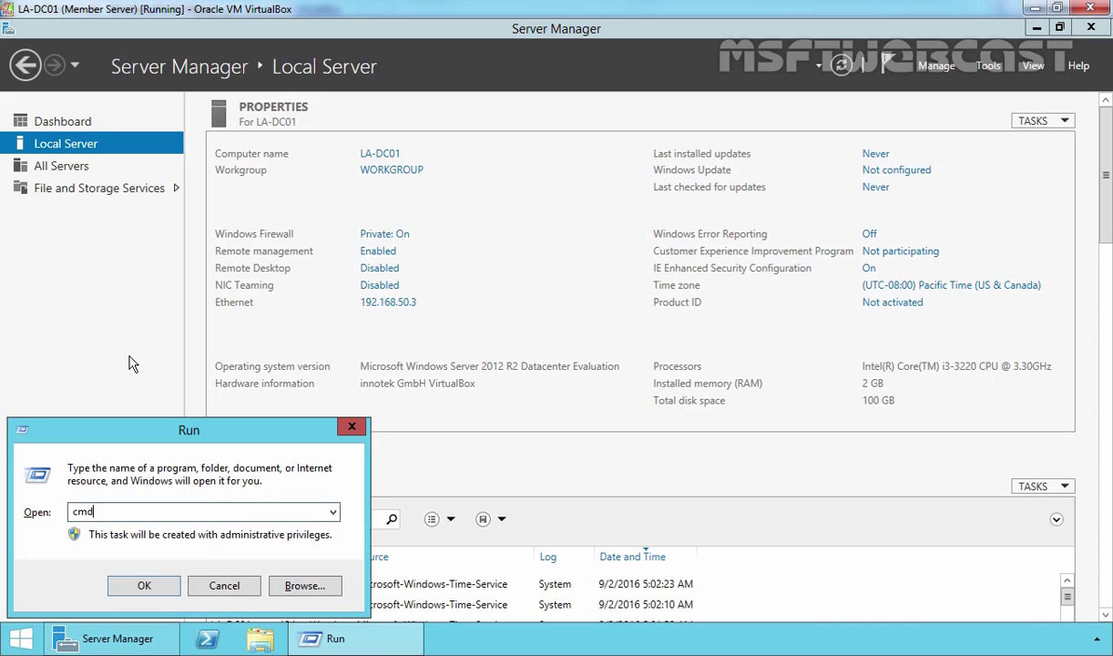
key("Return")
type("ping")
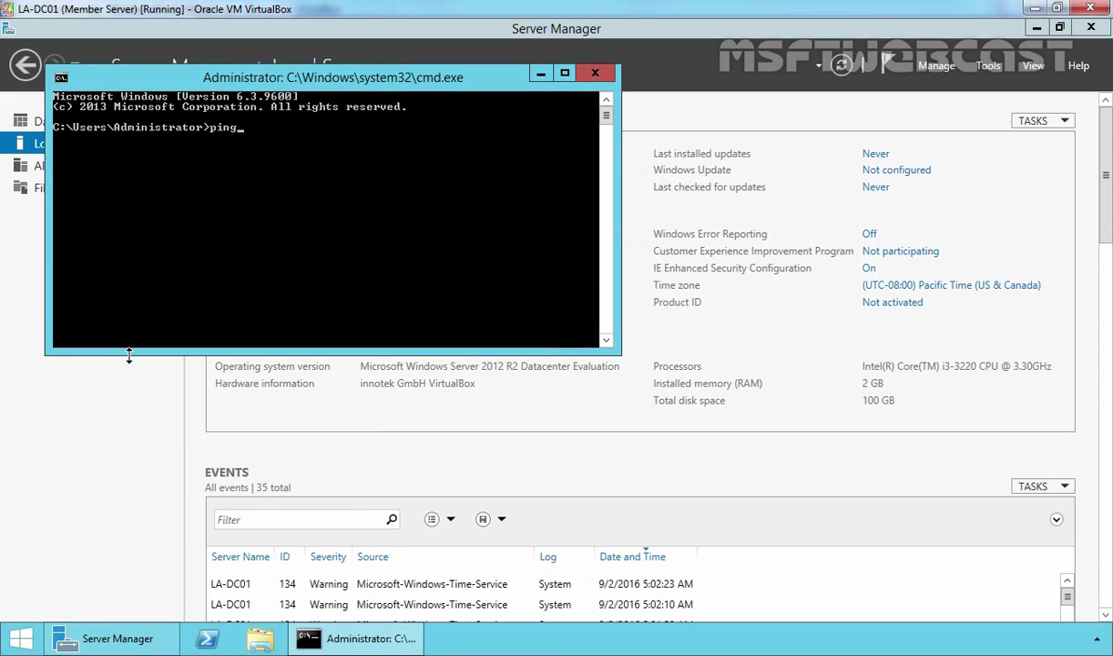
type(" 192.168.49.5")
key("Return")
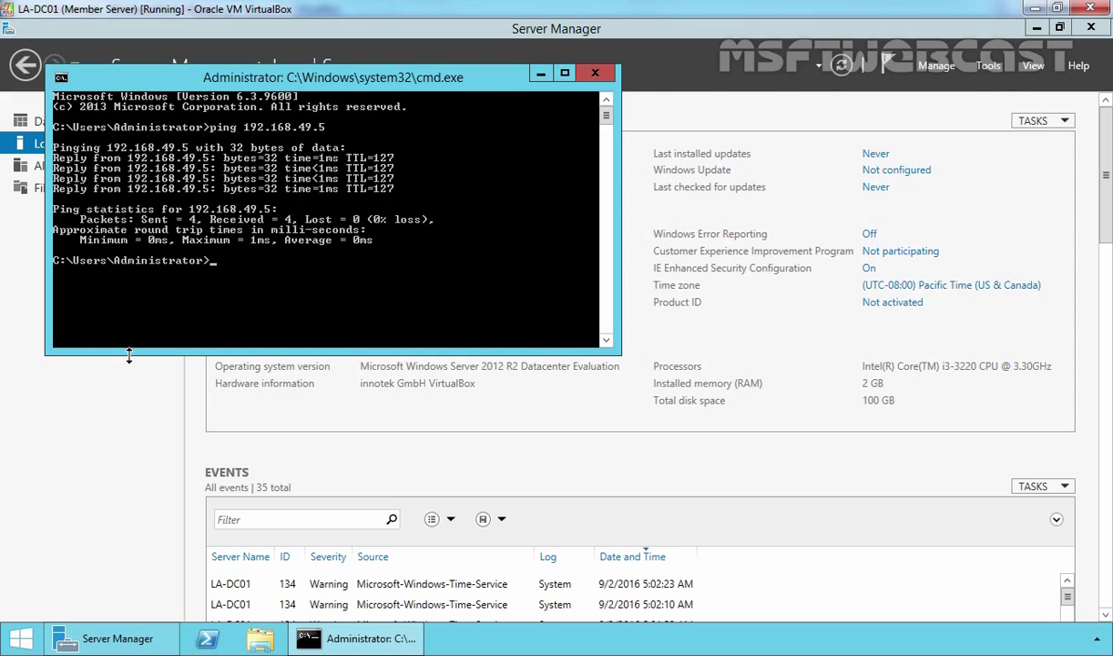
type("nslookup")
key("Return")
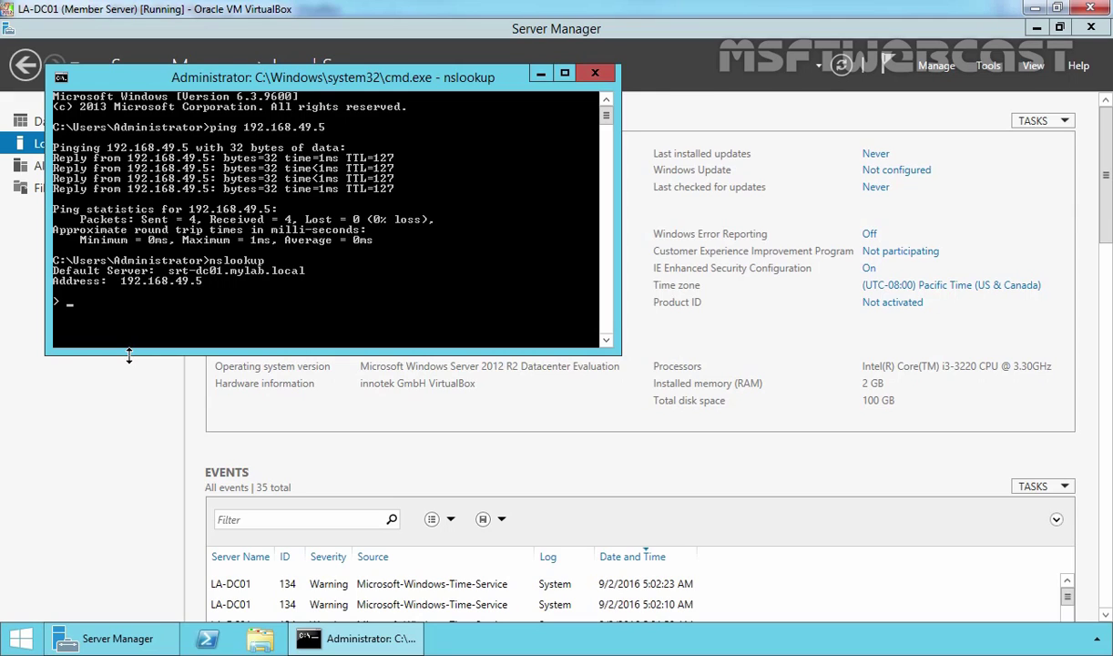
Start the Add Roles and Features wizard with role-based installation targeting LA-DC01.
left_click(595, 73)
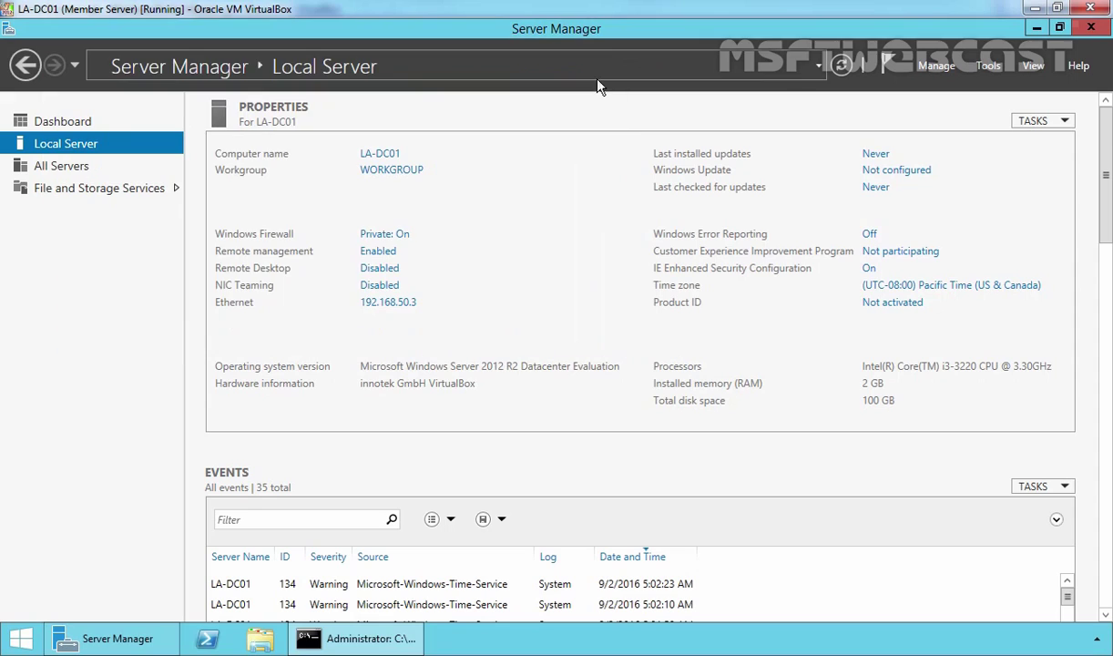
left_click(935, 67)
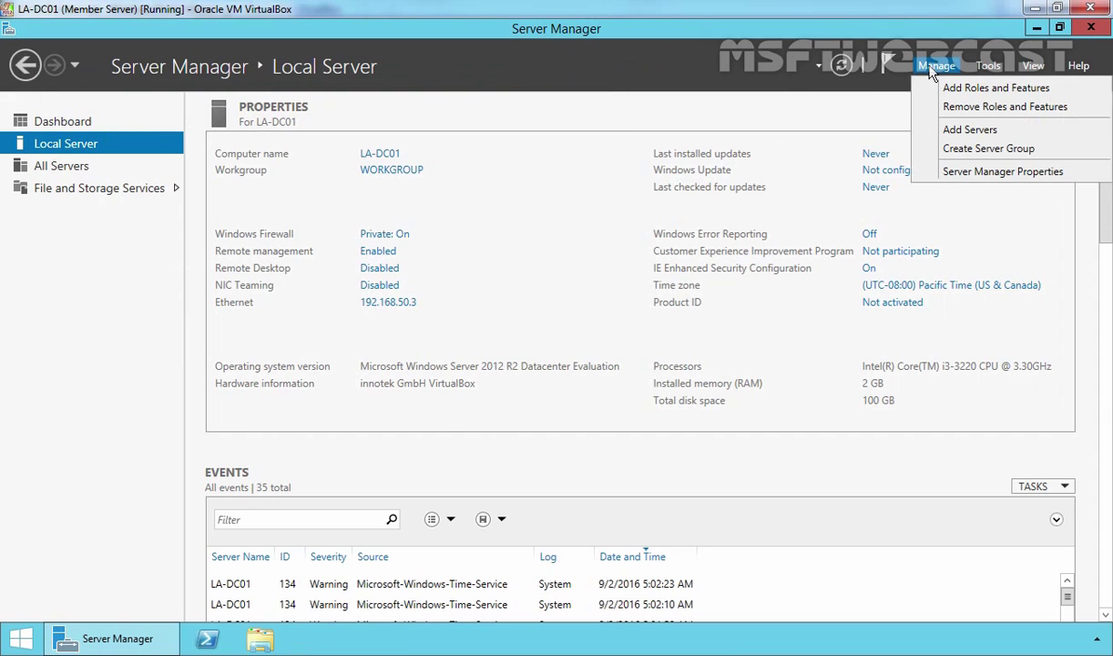
left_click(950, 90)
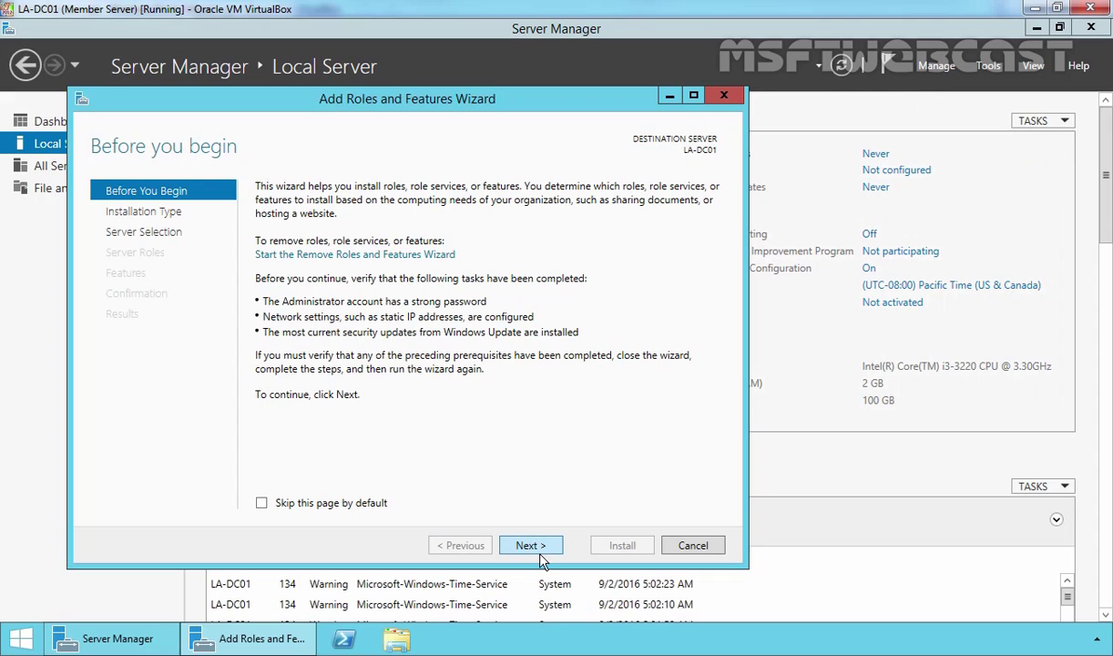
left_click(515, 543)
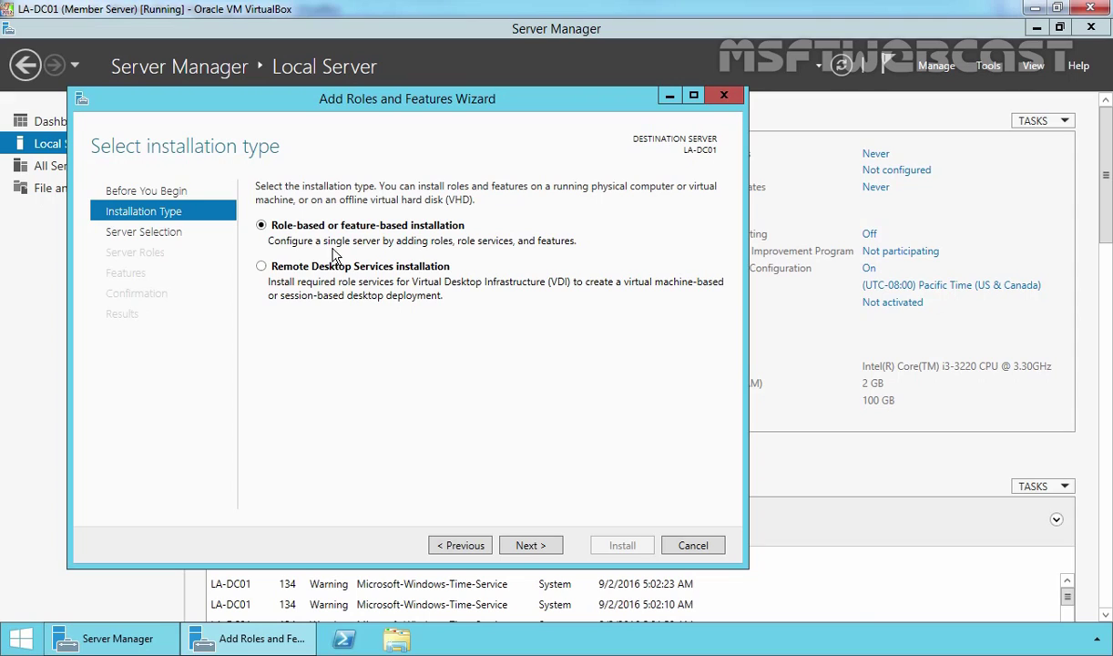
left_click(532, 545)
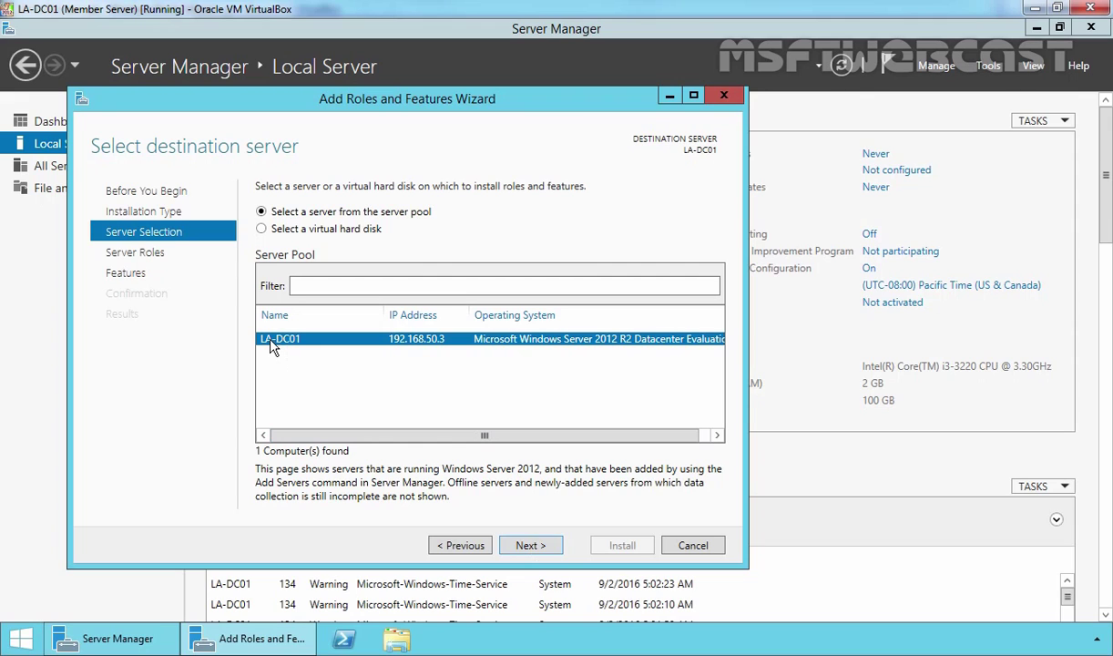
left_click(528, 546)
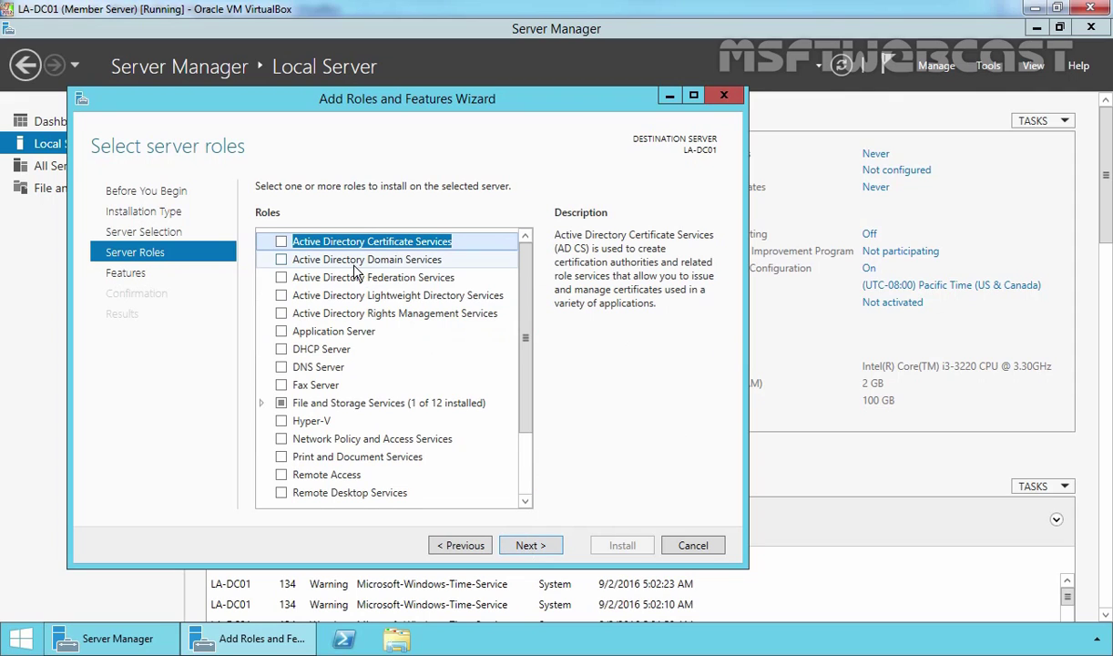
Select Active Directory Domain Services with its management tools and install it.
left_click(342, 261)
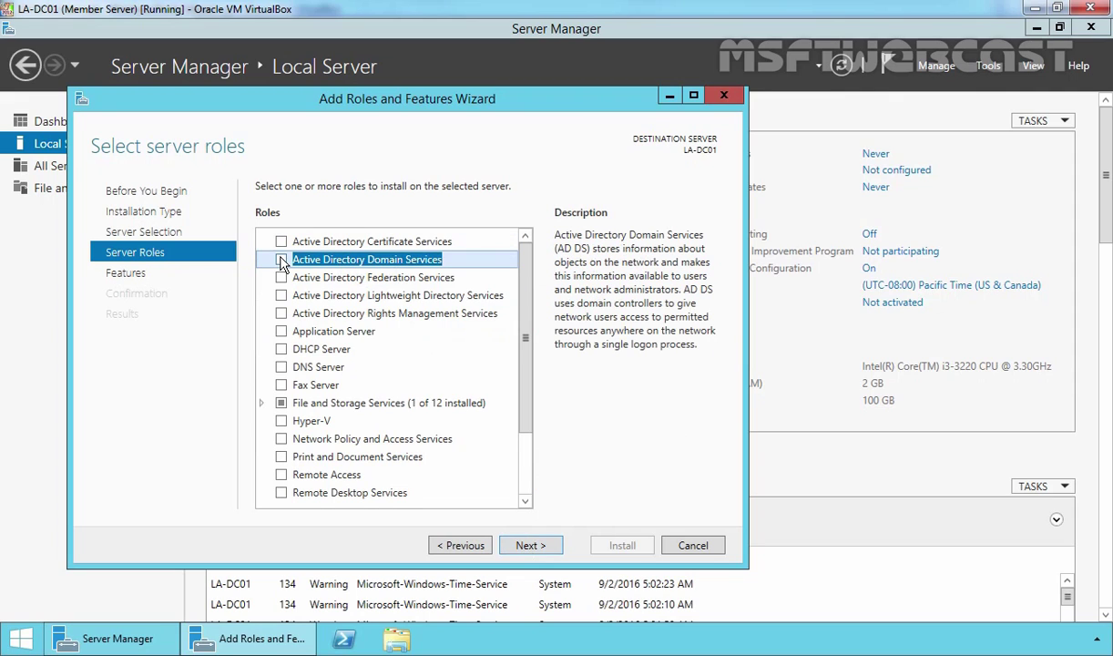
left_click(280, 259)
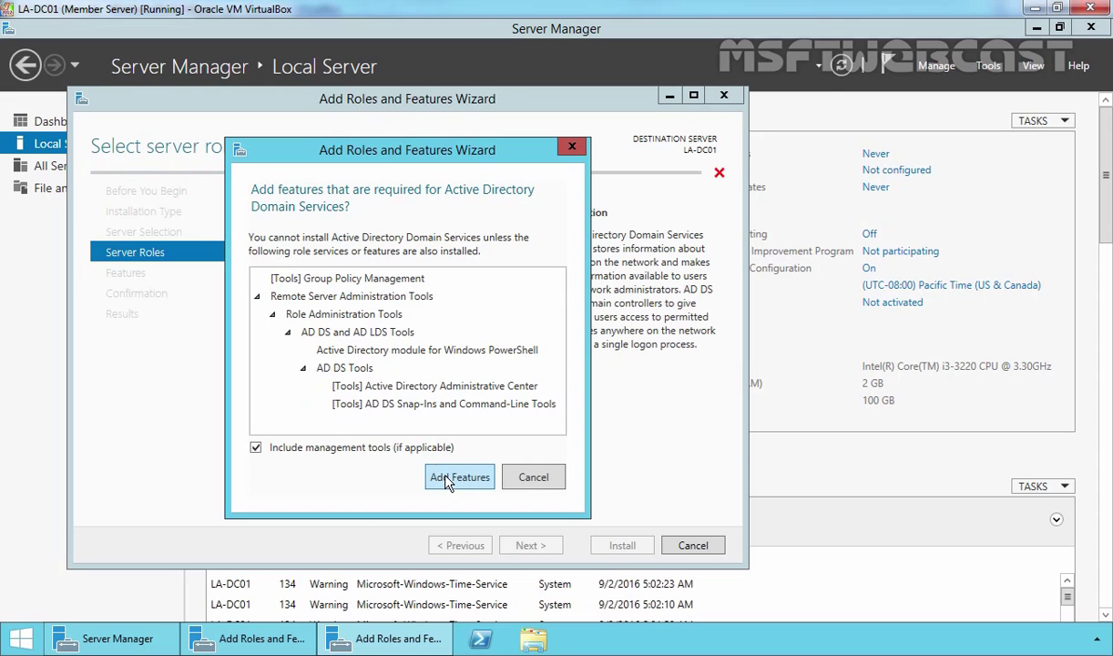
left_click(449, 474)
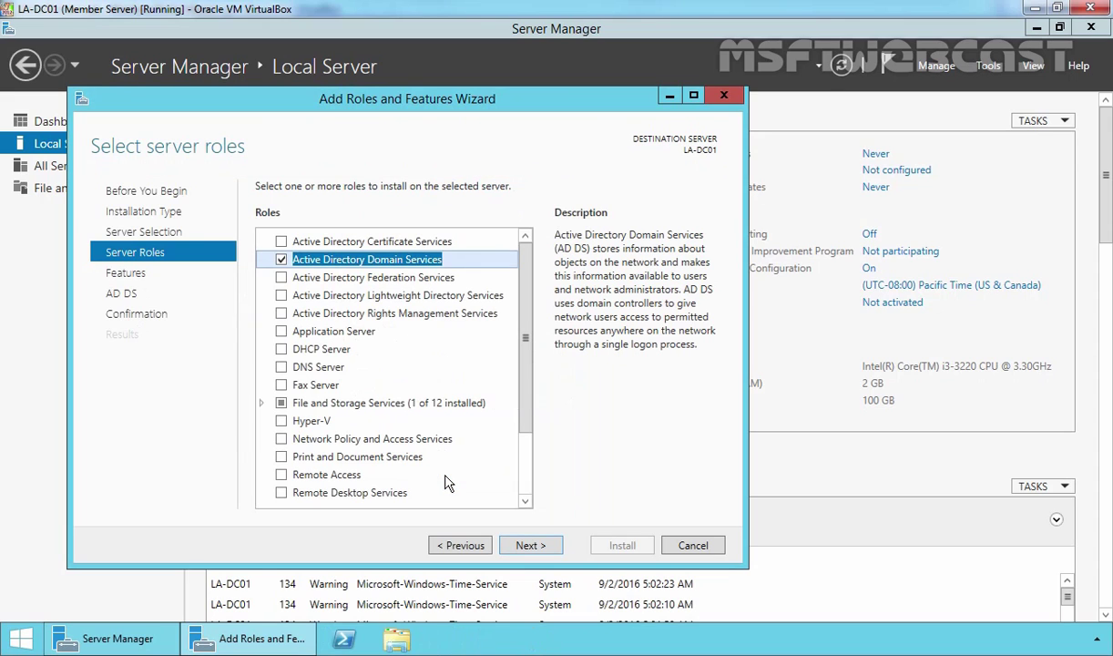
left_click(528, 548)
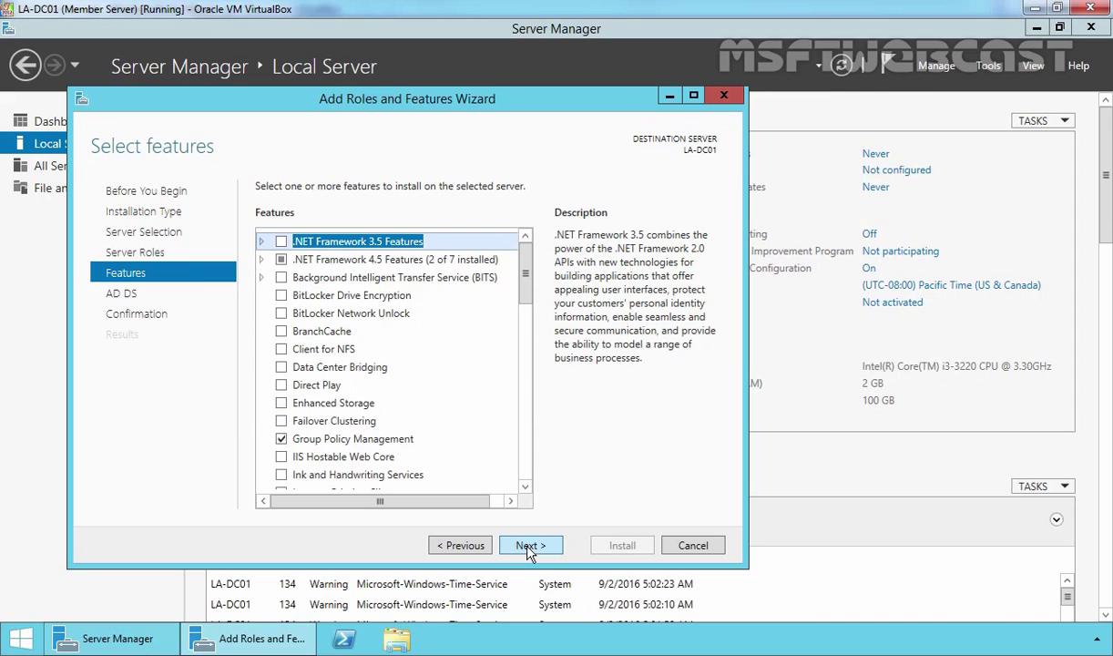
left_click(528, 548)
left_click(529, 548)
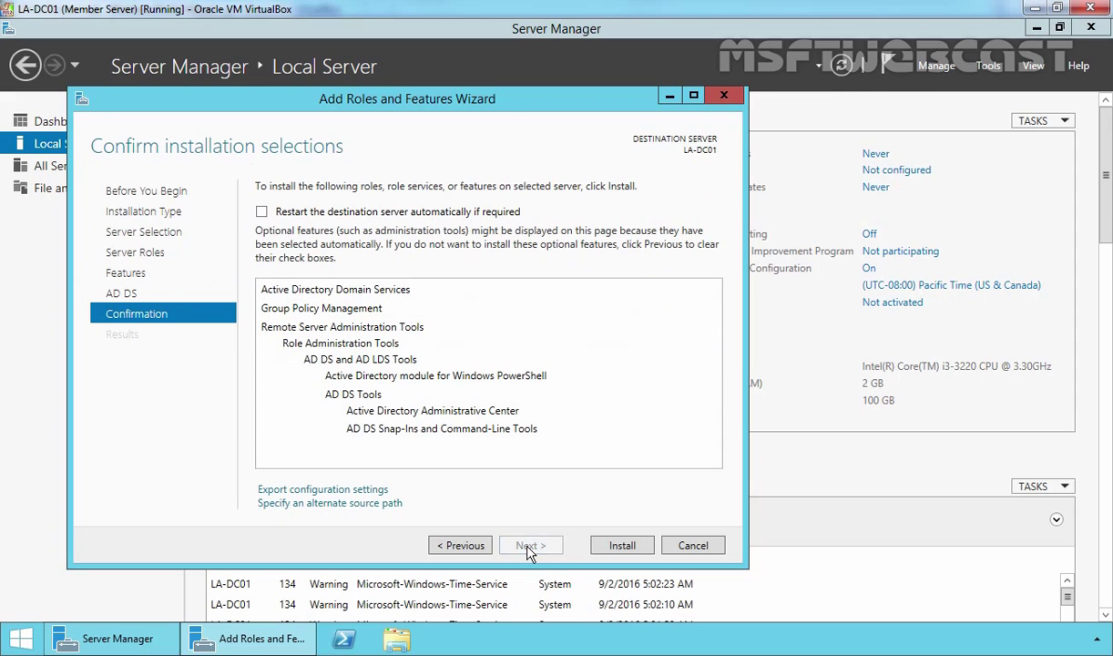
left_click(619, 546)
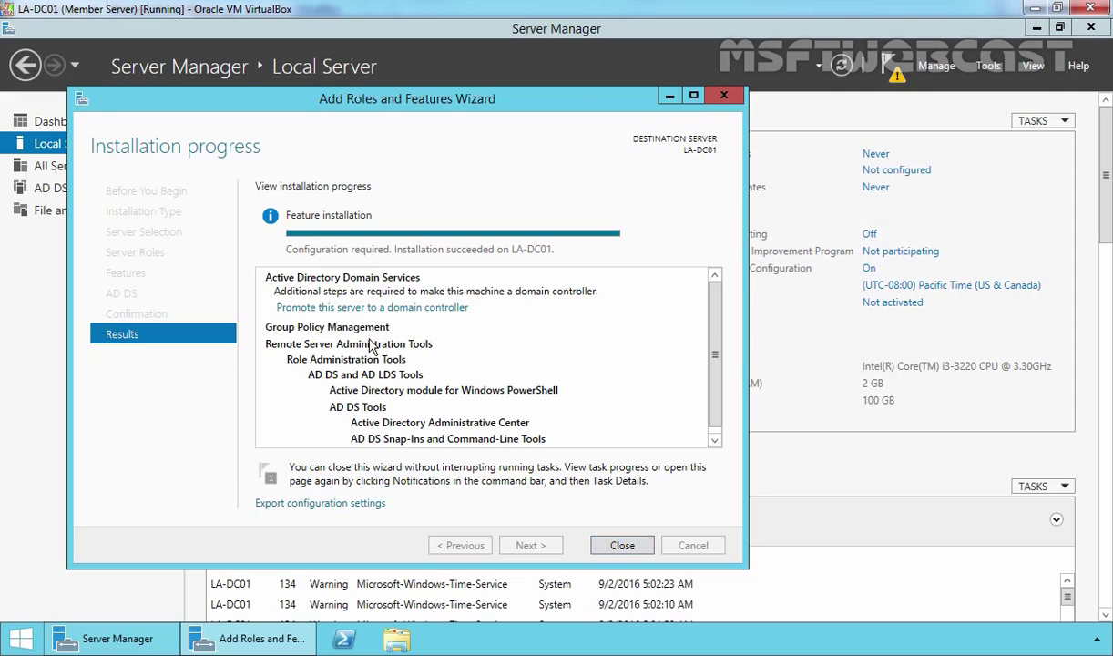
Start promotion to domain controller and choose adding a new domain to an existing forest.
left_click(327, 313)
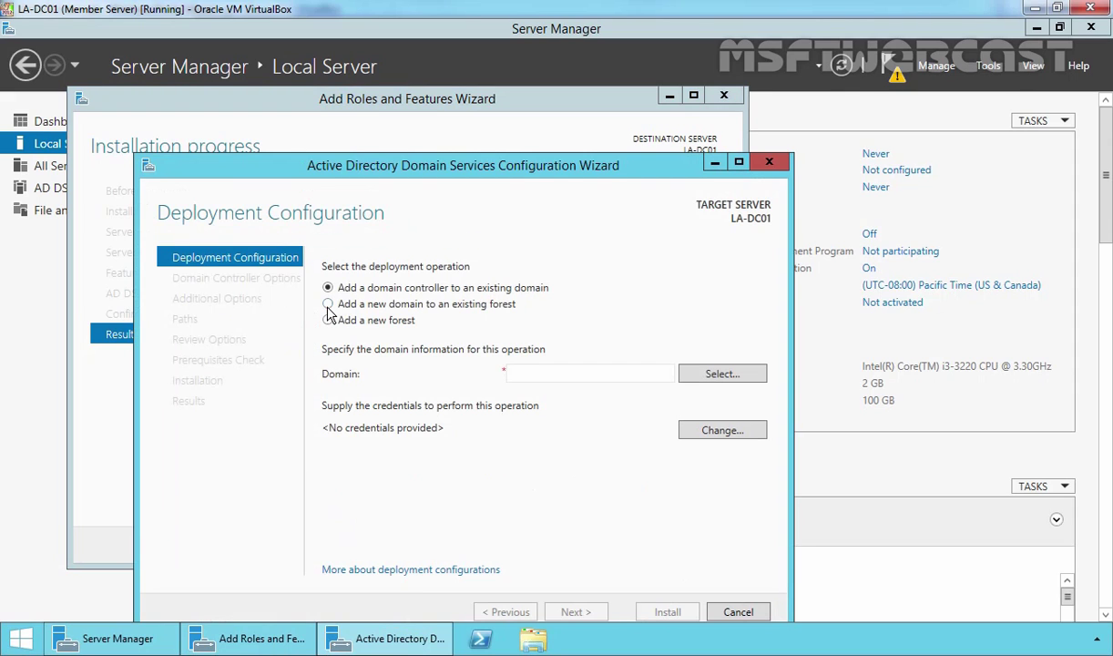
left_click_drag(335, 162, 318, 121)
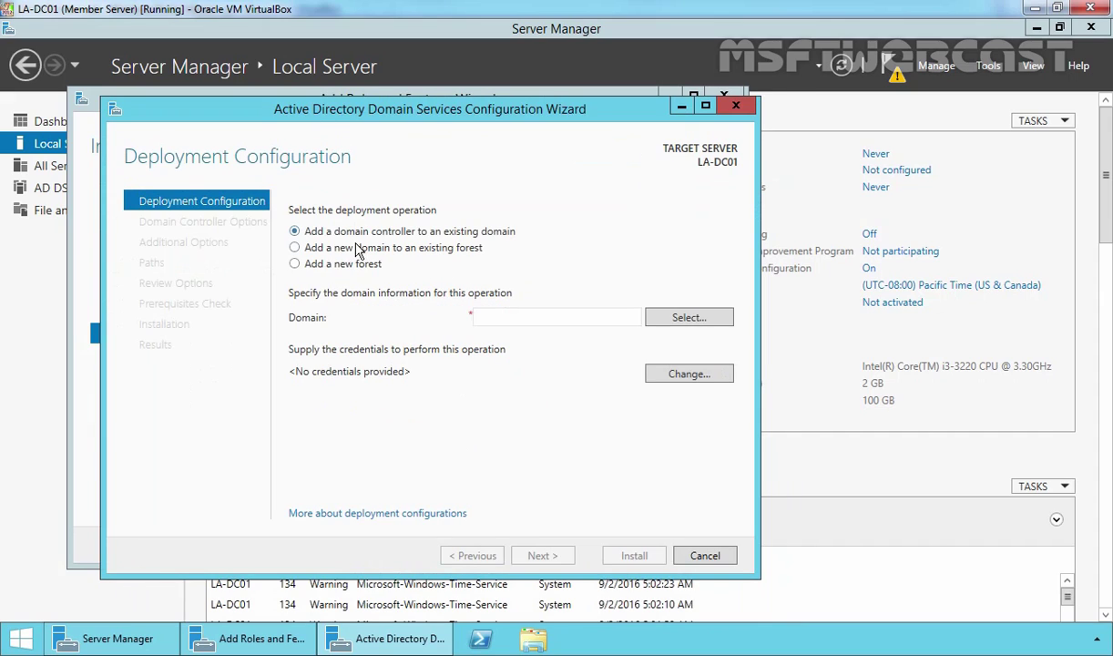
left_click(295, 247)
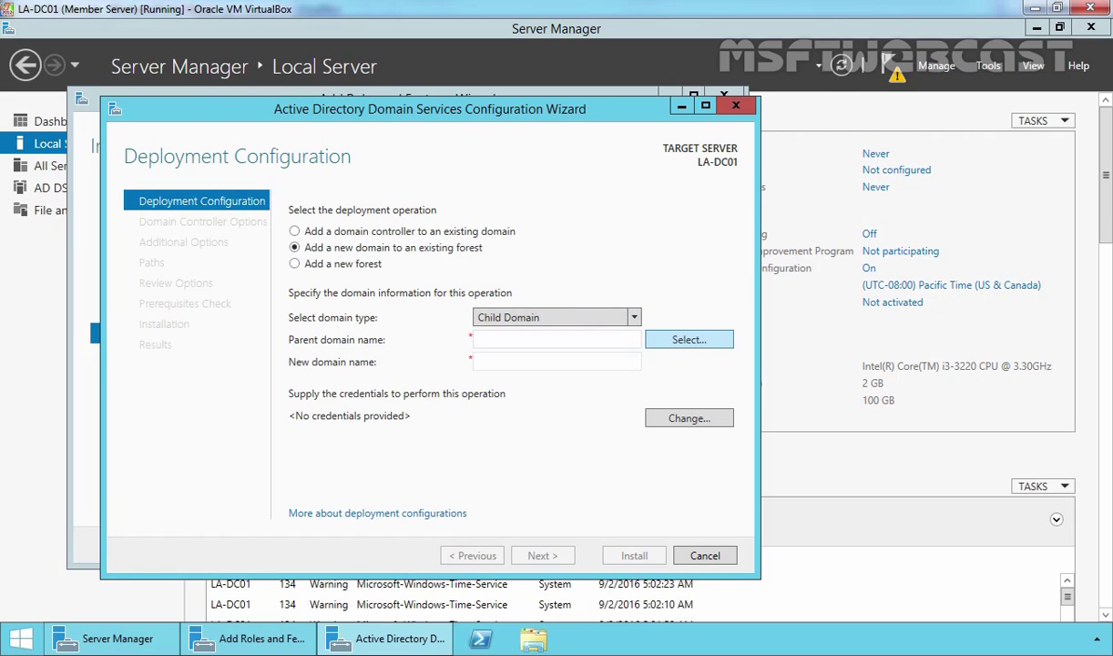
Enter the forest administrator credentials and select mylab.local as the parent domain.
left_click(685, 343)
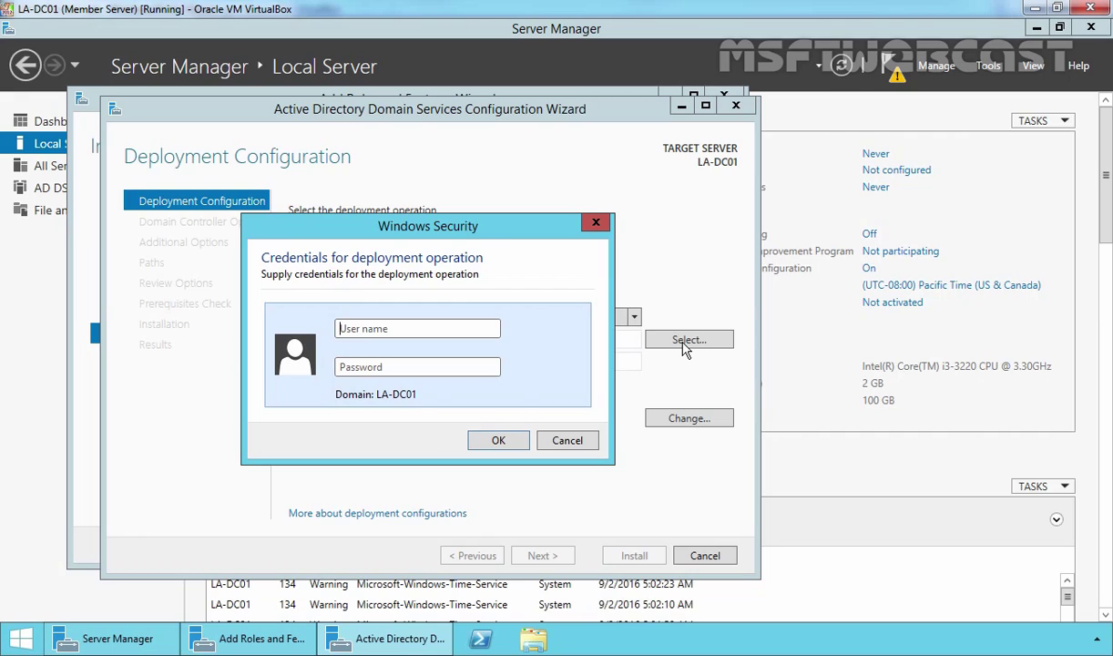
type("administrator@m")
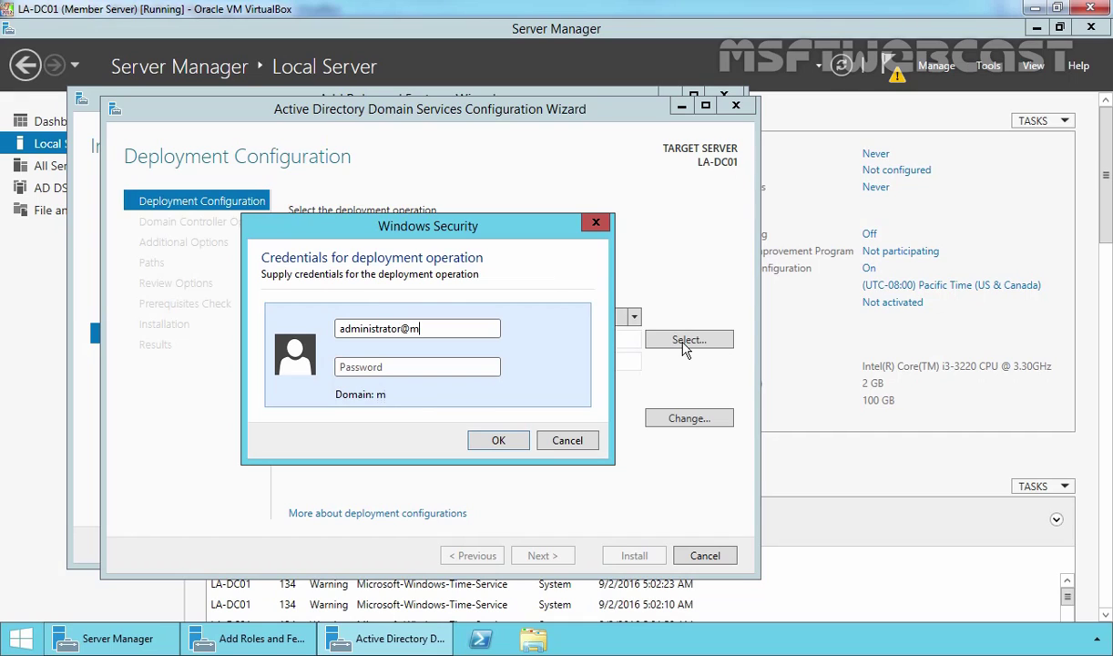
type("ylab.local")
key("Tab")
type("••••••••")
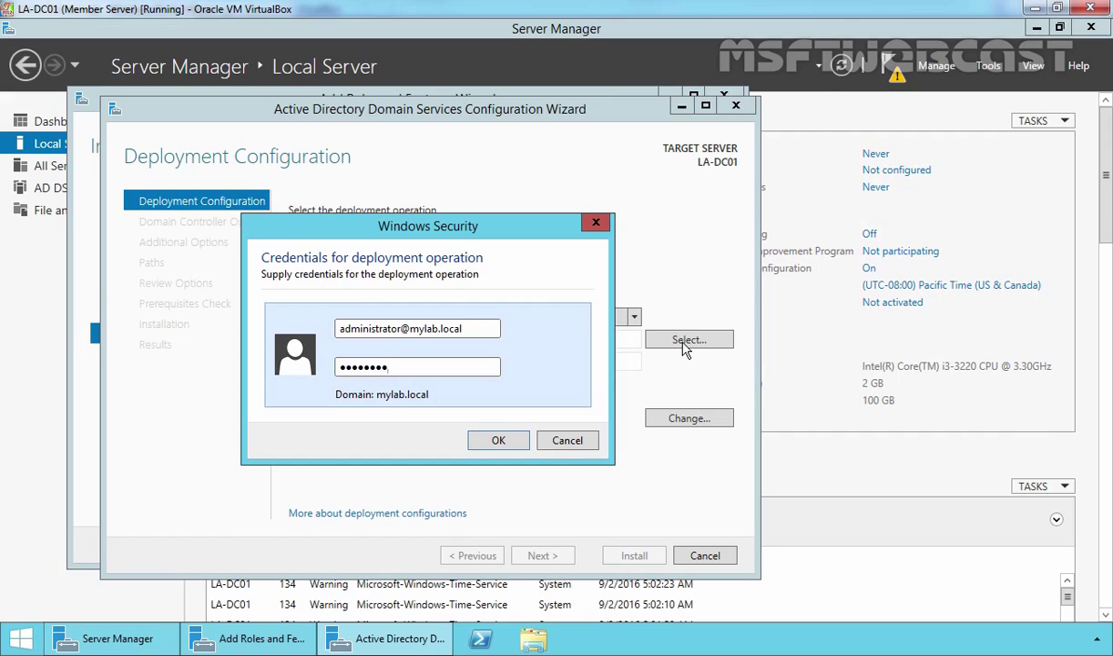
left_click(498, 440)
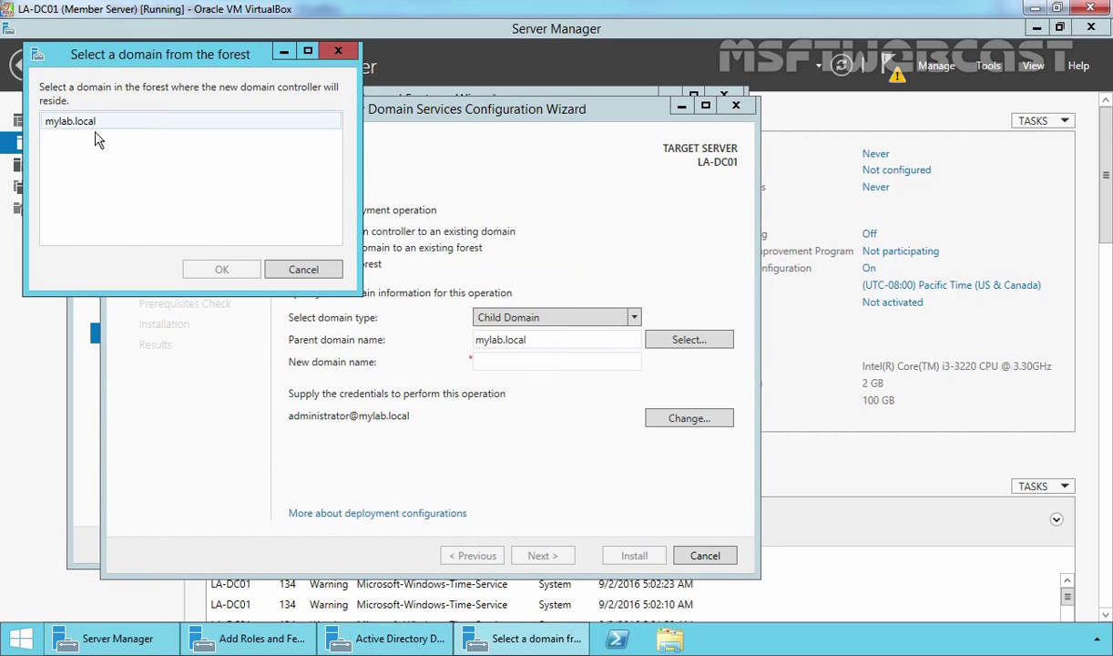
left_click(62, 125)
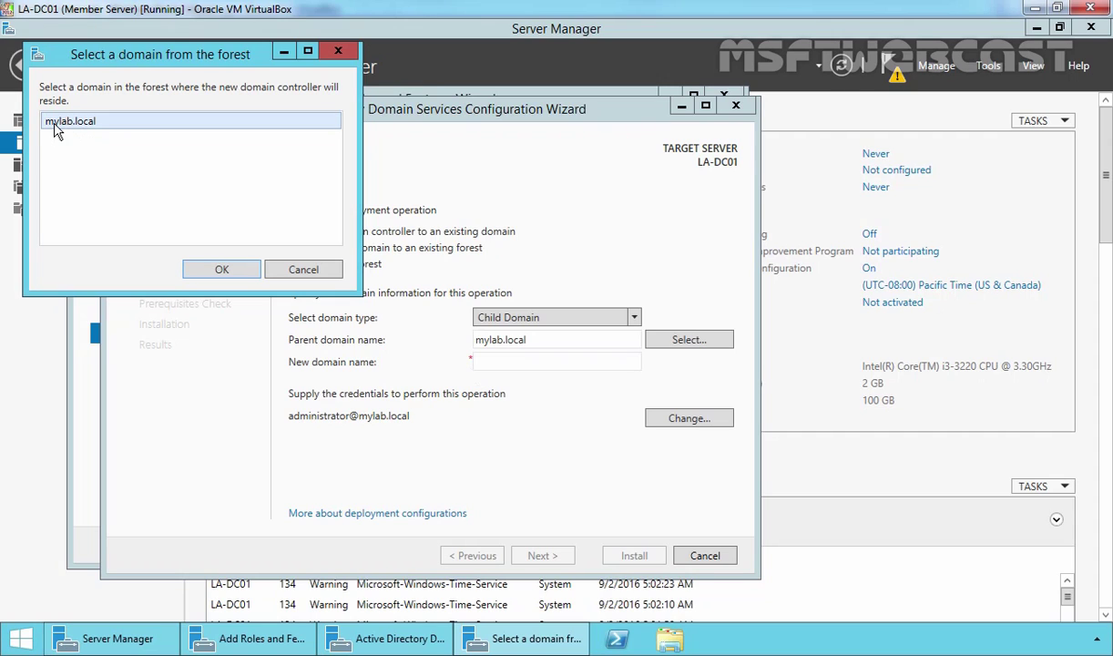
left_click(223, 272)
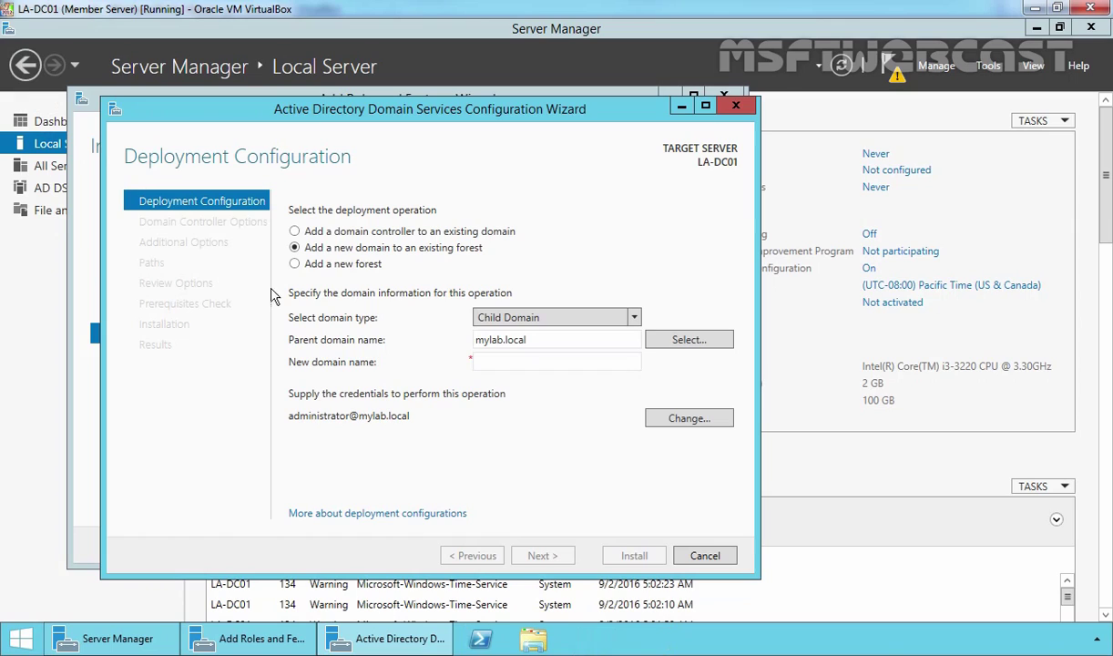
left_click(510, 363)
Enter usa as the new child domain name and proceed to Domain Controller Options.
type("usa")
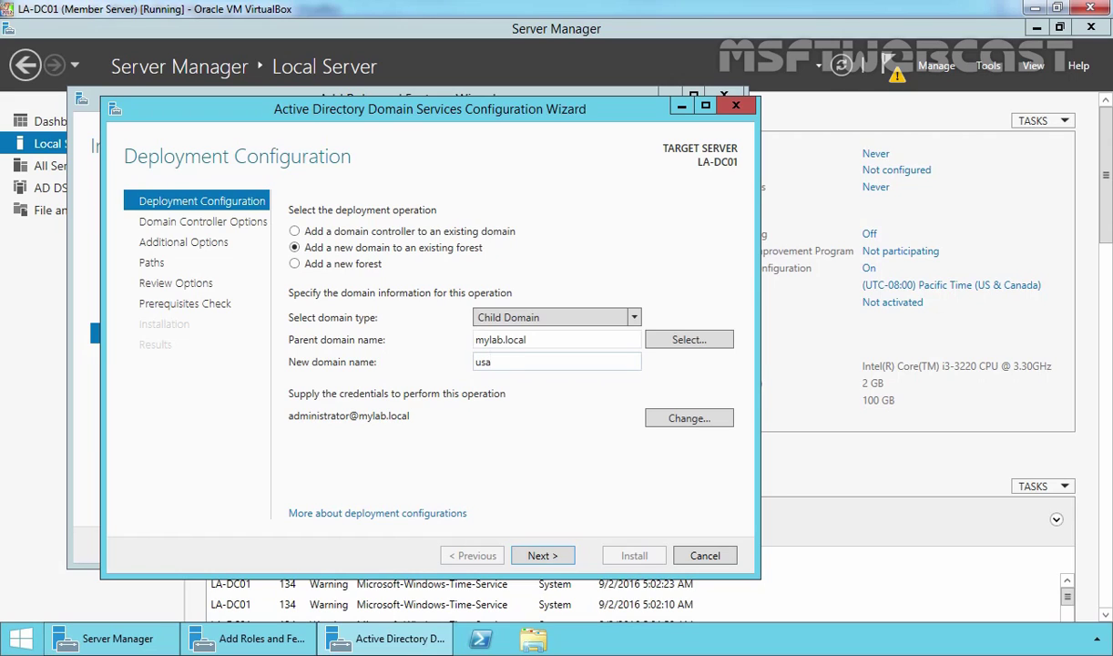
left_click(541, 555)
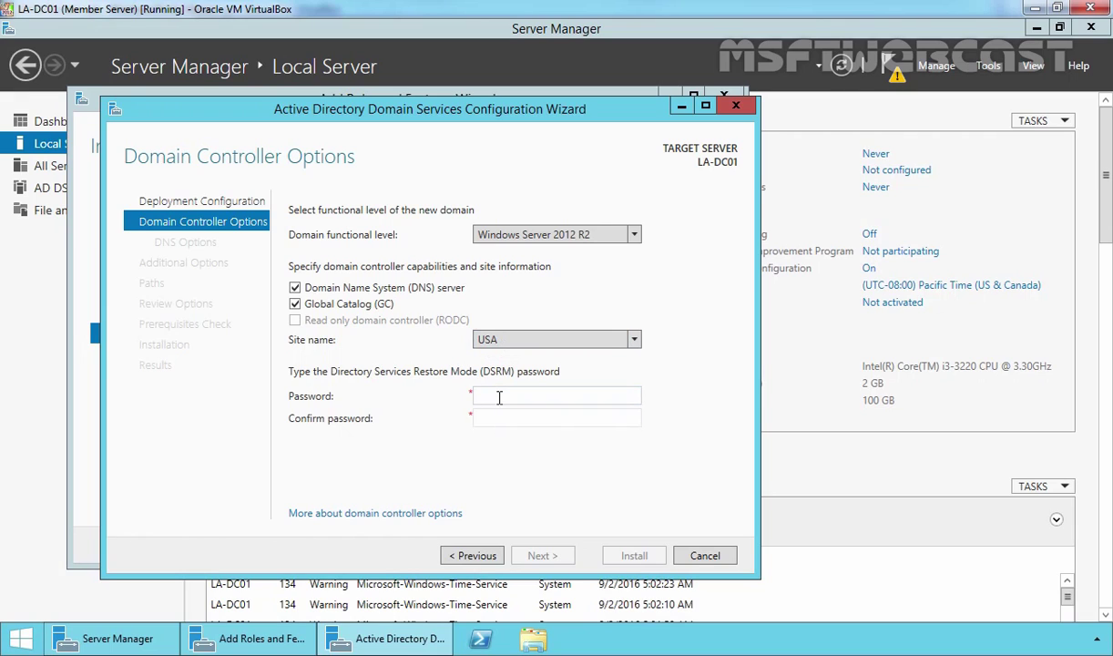
Enter and confirm the Directory Services Restore Mode password.
type("@ssw0rd")
key("Tab")
type("P@ssw0rd")
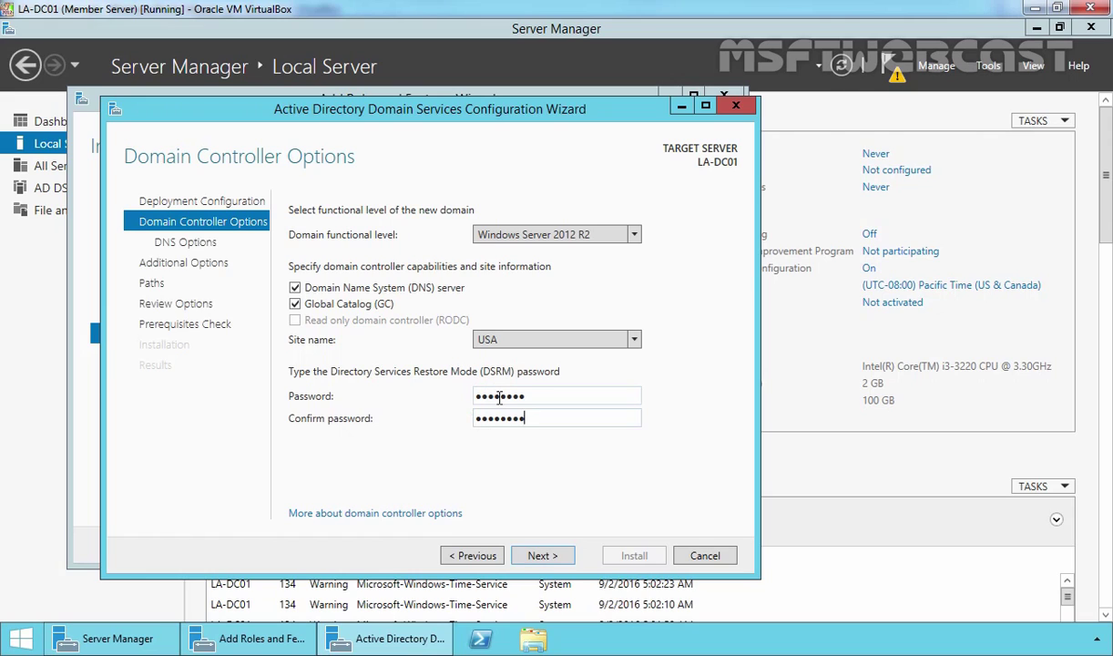
Accept the DNS, NetBIOS, paths and review defaults, then run the prerequisite checks.
left_click(544, 557)
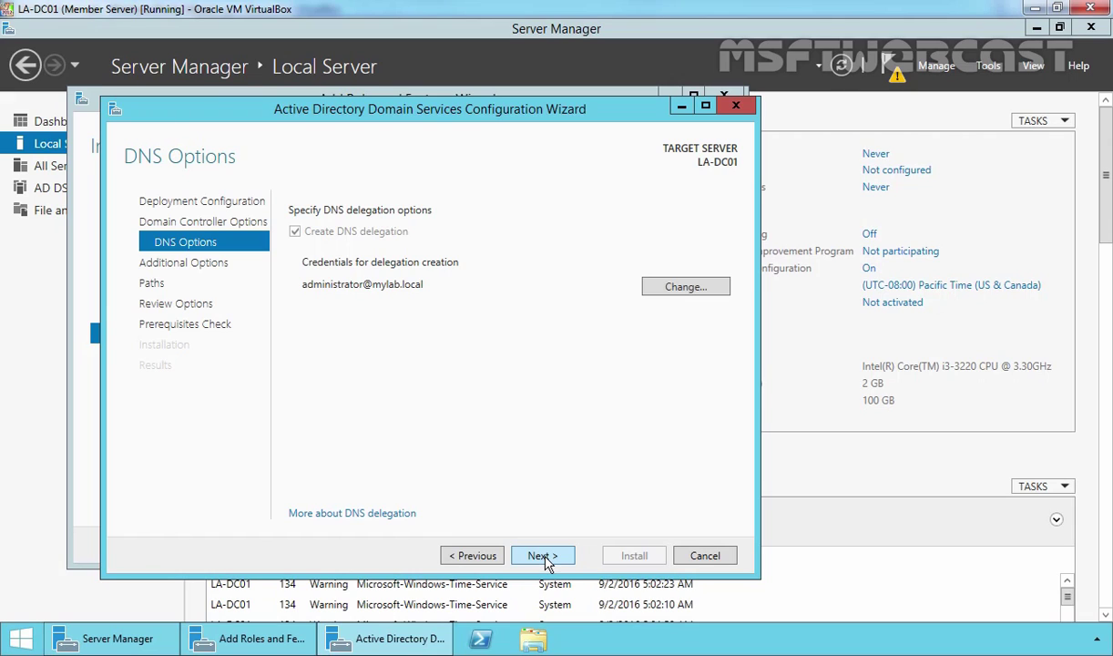
left_click(544, 557)
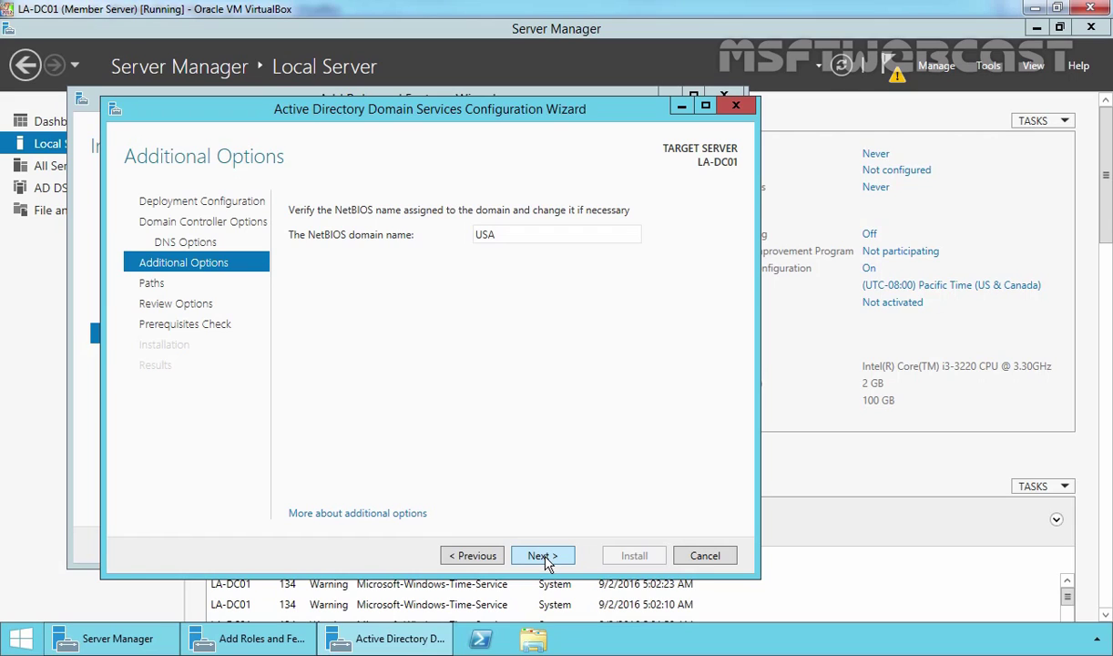
left_click(543, 557)
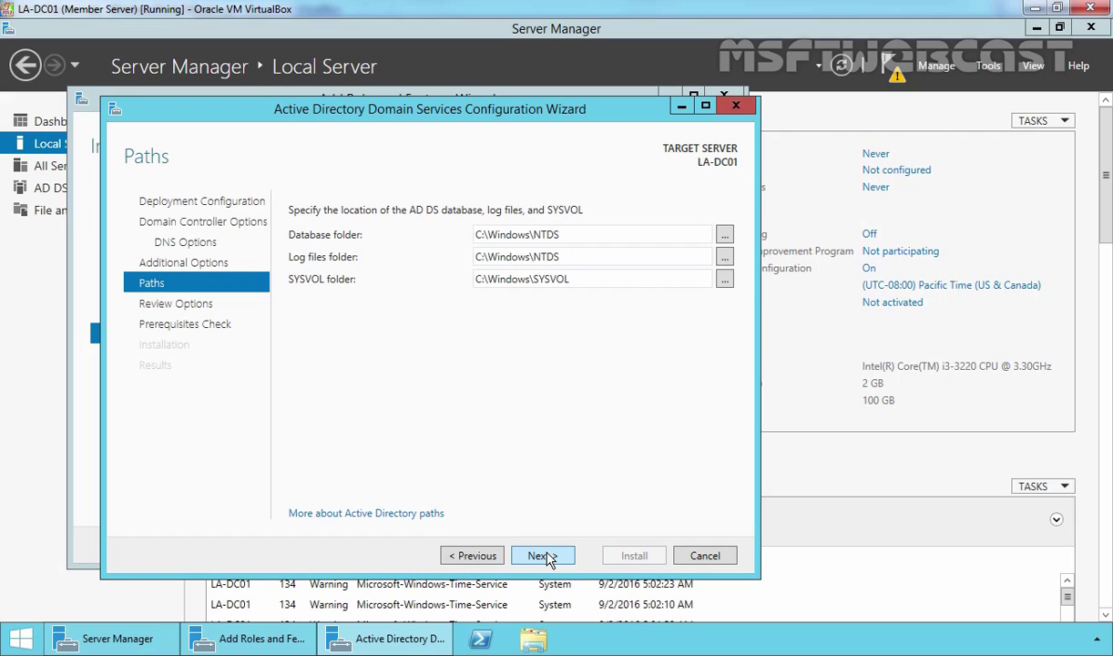
left_click(544, 555)
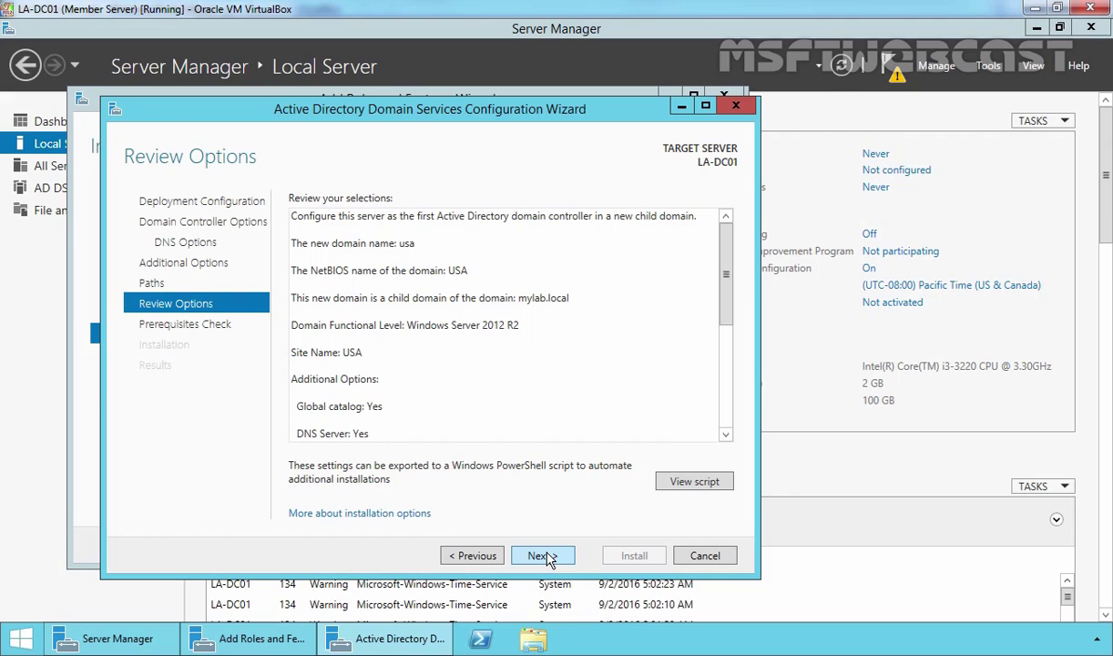
left_click(546, 557)
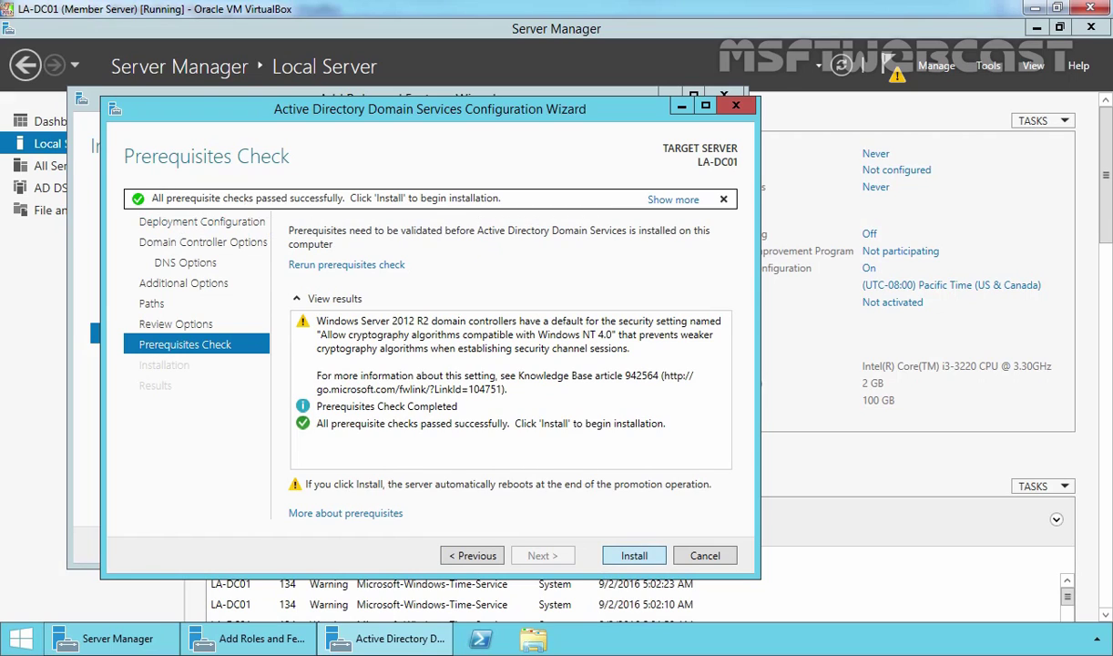
Start the installation that promotes LA-DC01 into the new usa.mylab.local child domain.
left_click(634, 556)
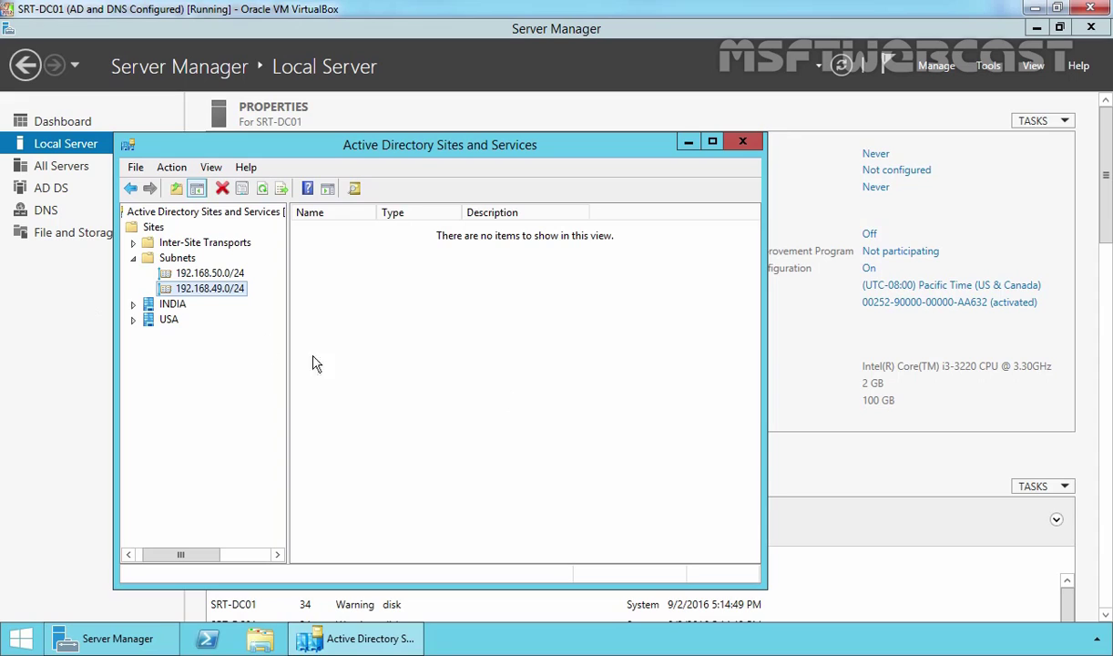
Refresh Sites and expand USA > Servers to show LA-DC01 listed there.
left_click(151, 229)
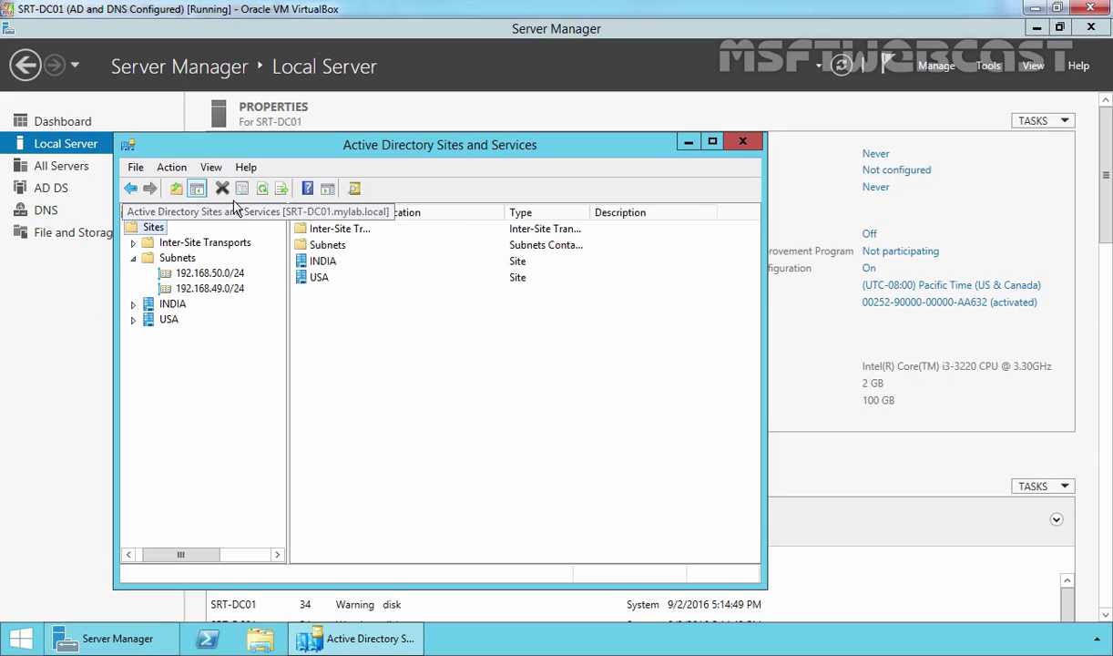
left_click(262, 190)
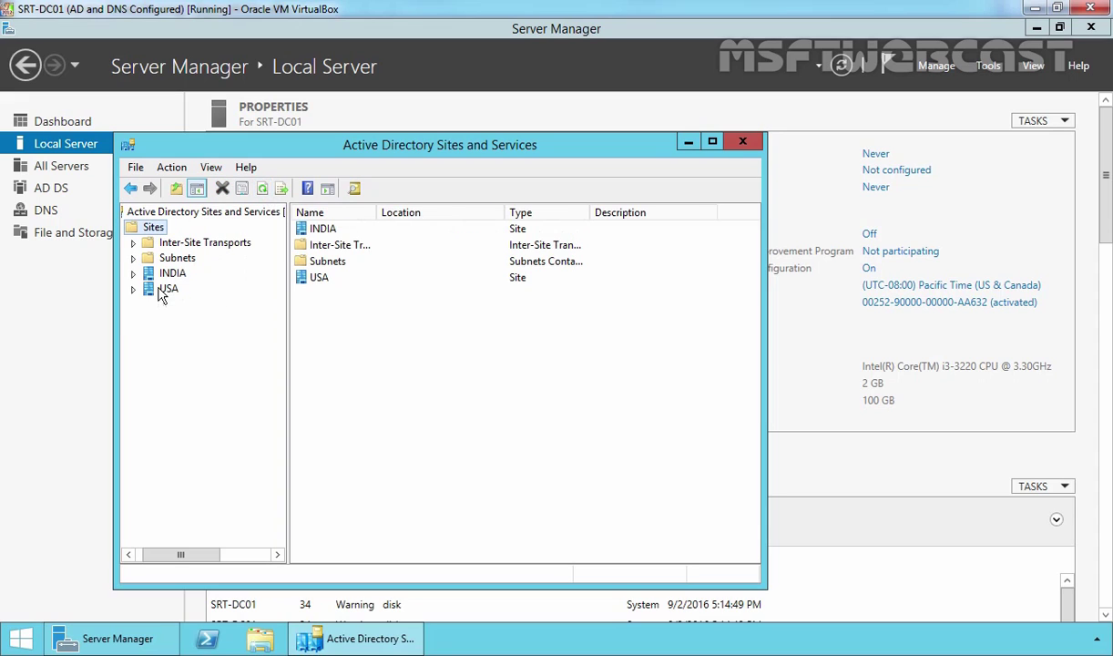
double_click(169, 290)
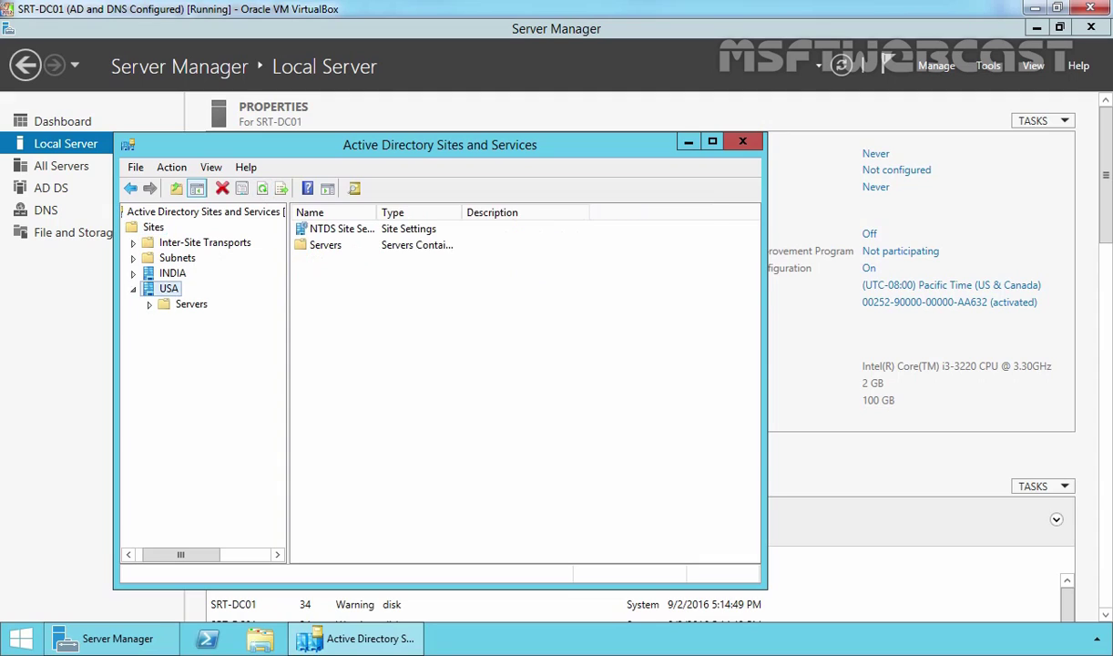
left_click(189, 305)
double_click(189, 307)
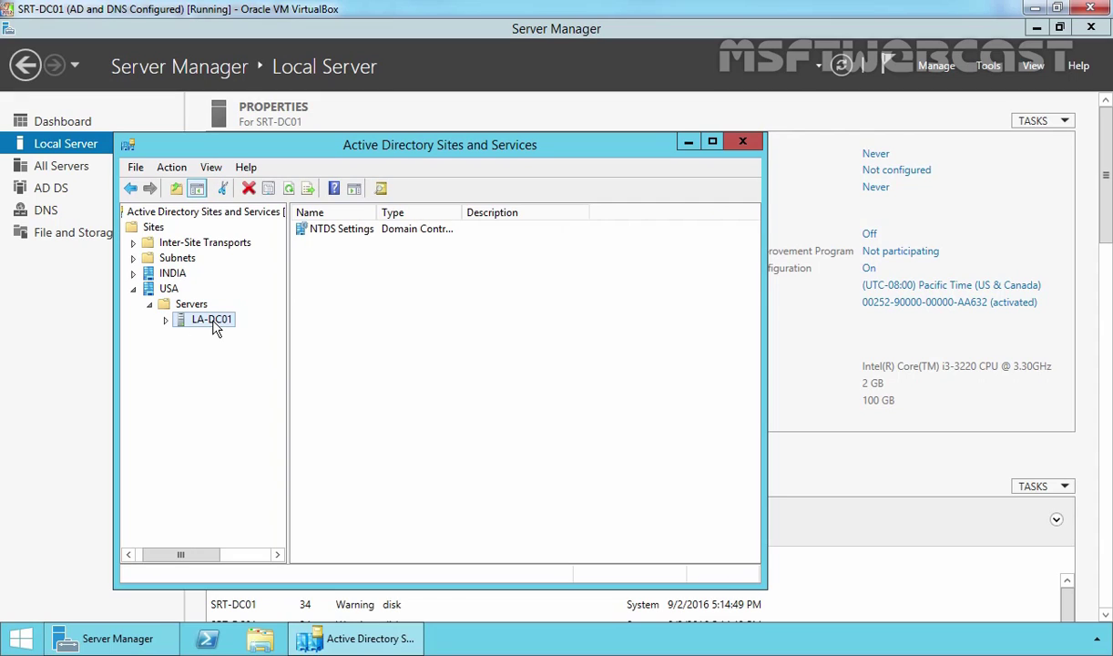
left_click(990, 69)
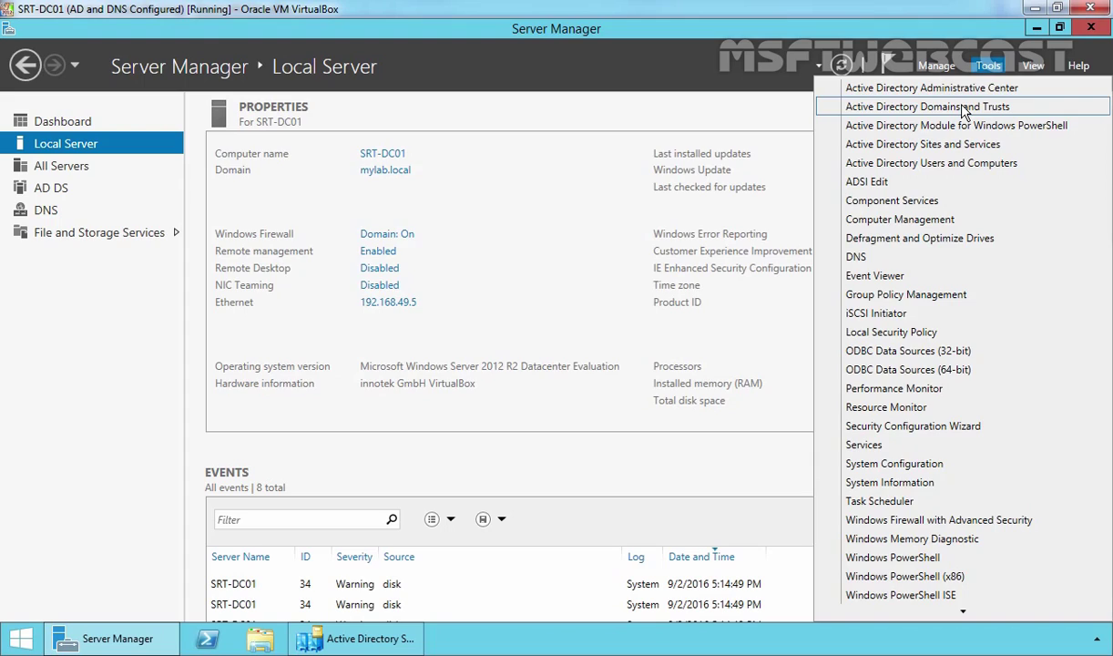
Open Active Directory Domains and Trusts and expand mylab.local to reveal usa.mylab.local.
left_click(964, 109)
double_click(95, 137)
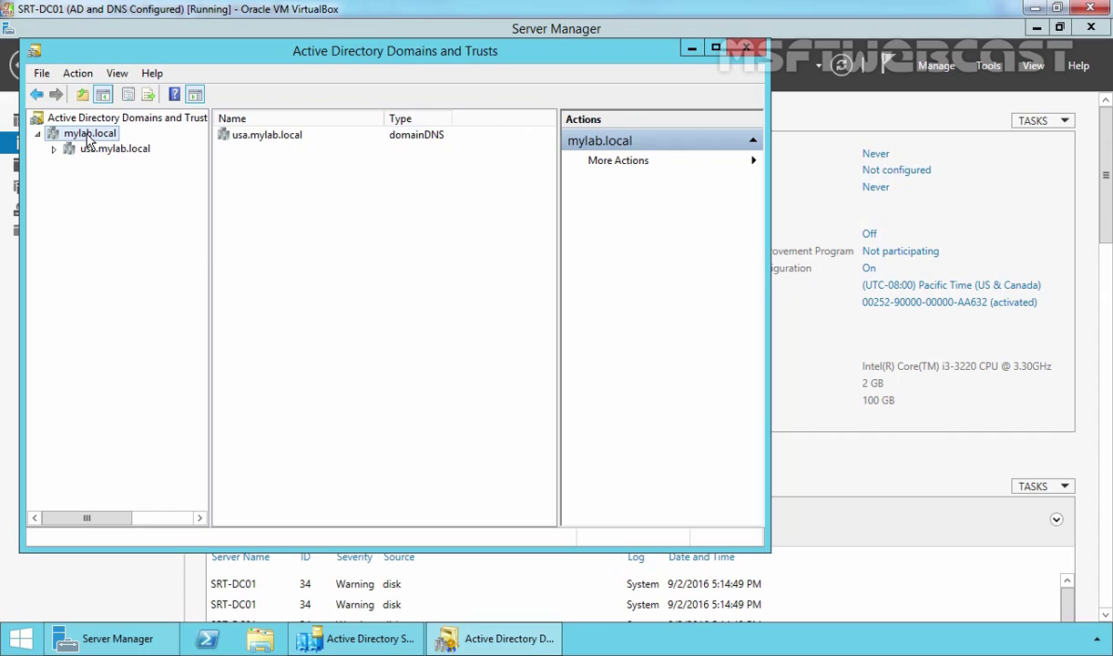
right_click(88, 137)
Check mylab.local's Trusts tab for the two-way transitive Child trust with usa.mylab.local, then close.
left_click(129, 229)
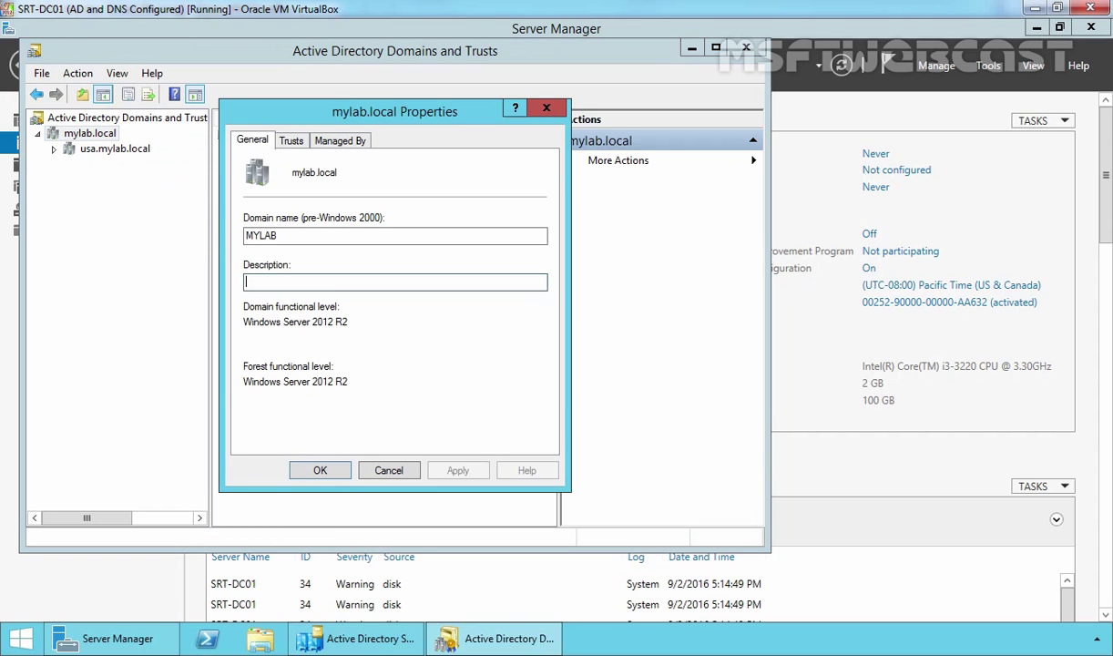
left_click(291, 141)
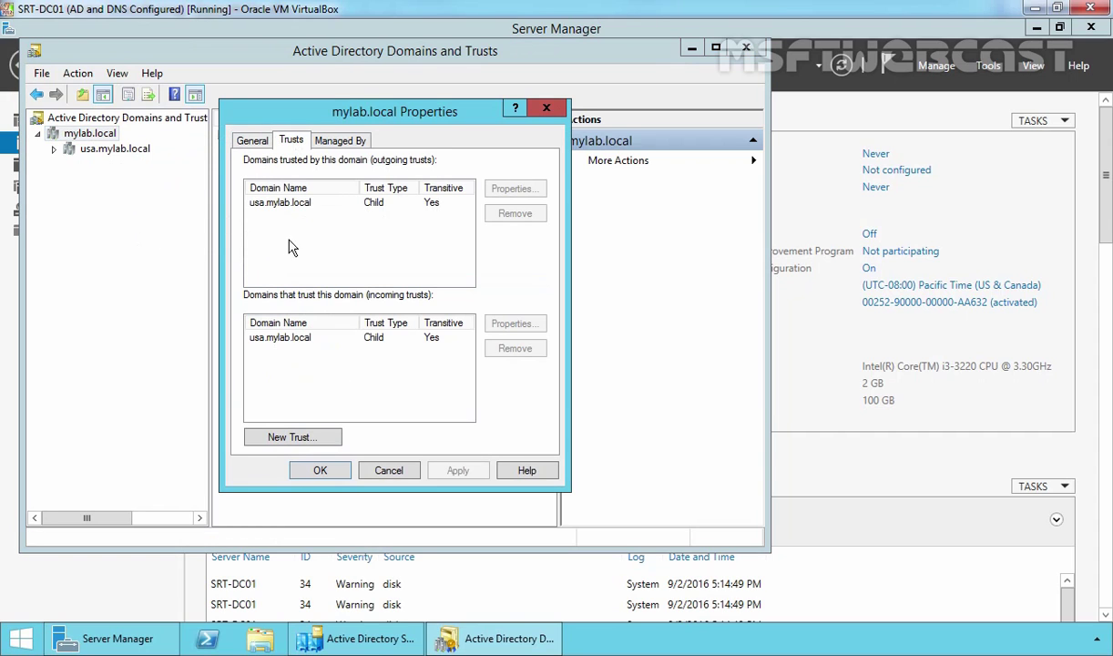
left_click(263, 206)
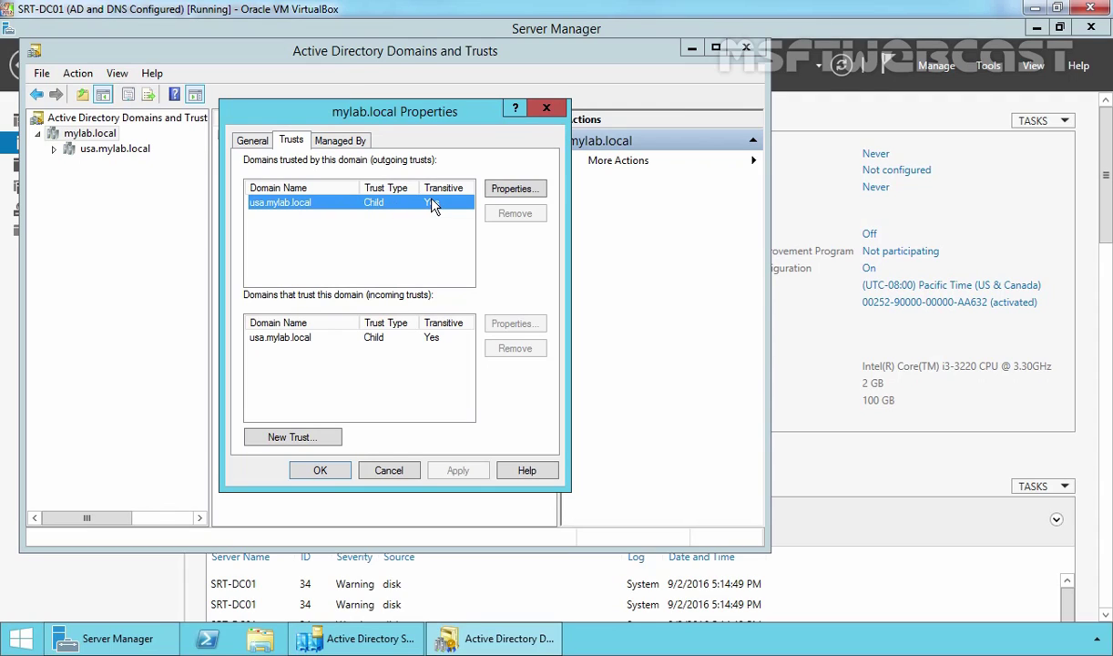
left_click(310, 470)
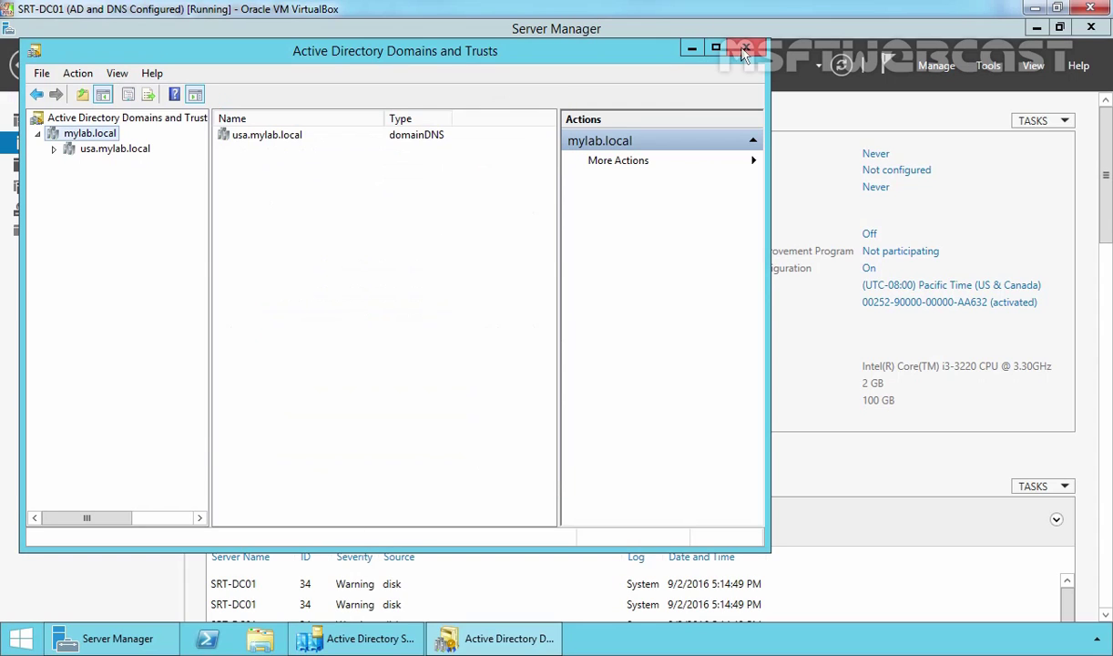
left_click(744, 50)
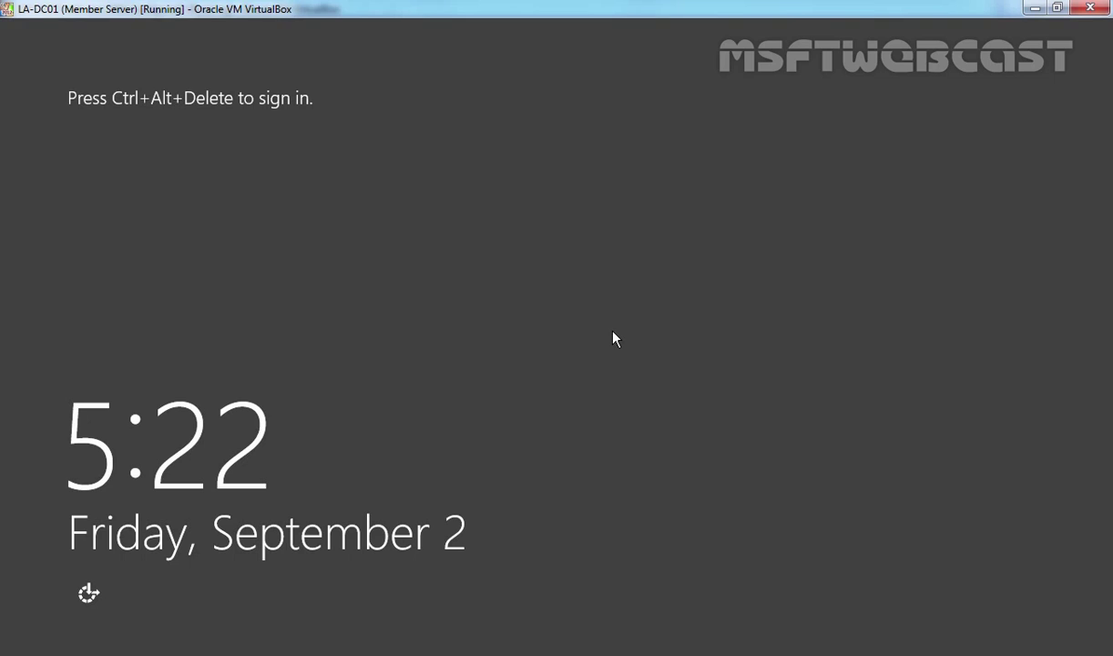
Sign in to LA-DC01 as the USA domain administrator with the account password.
key("ctrl+alt+Delete")
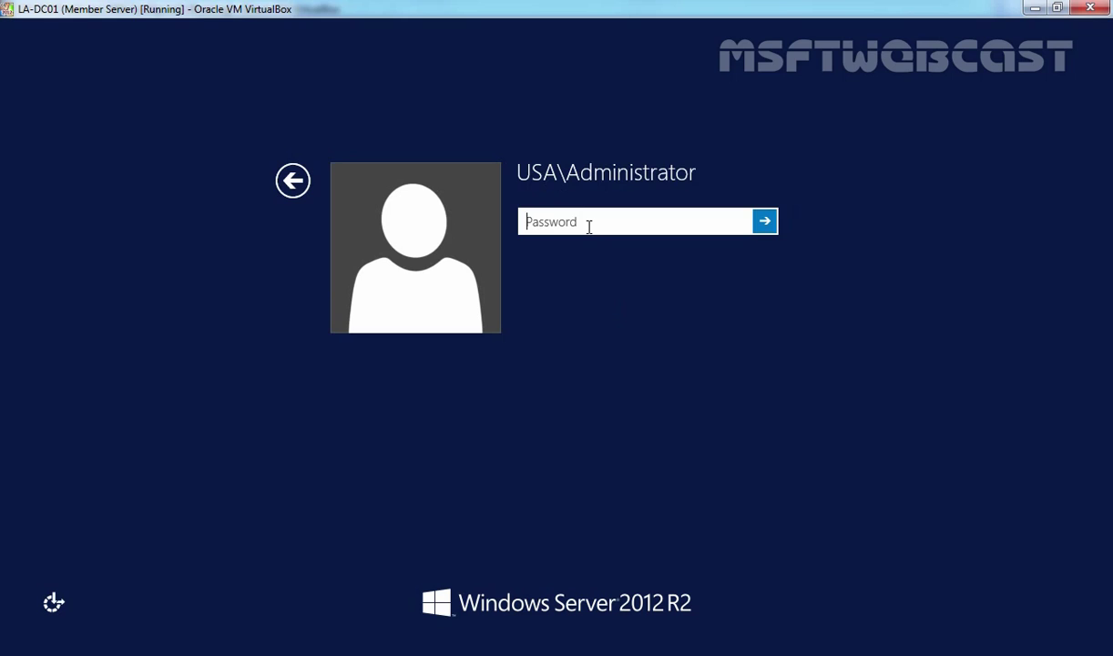
type("******")
key("Return")
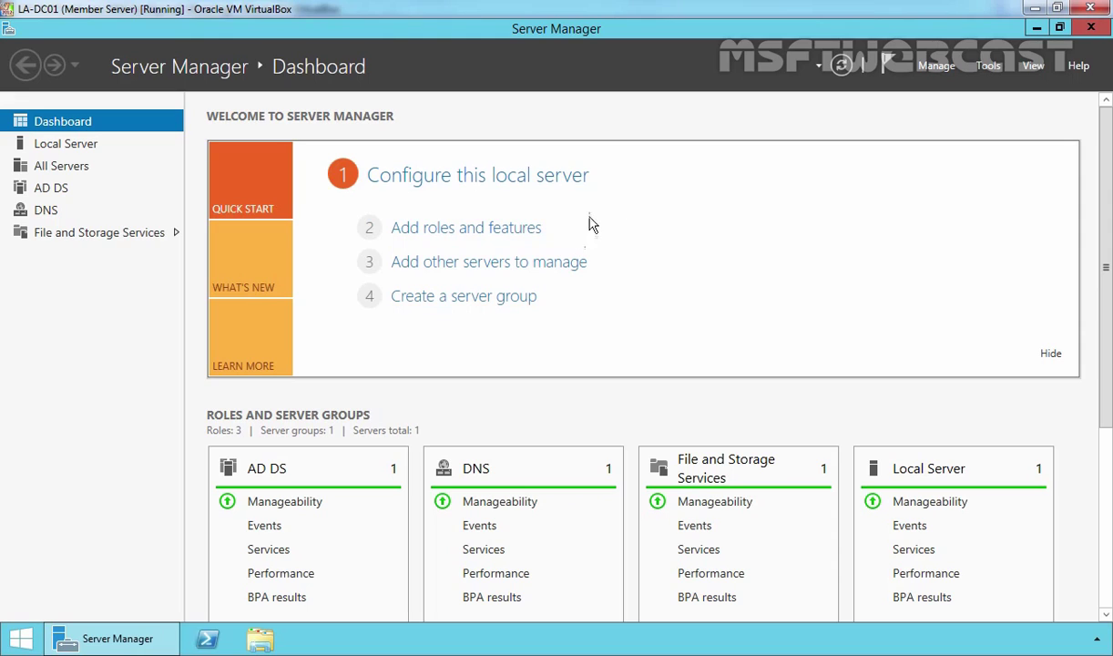
In Active Directory Users and Computers, show usa.mylab.local's Domain Controllers container.
left_click(989, 66)
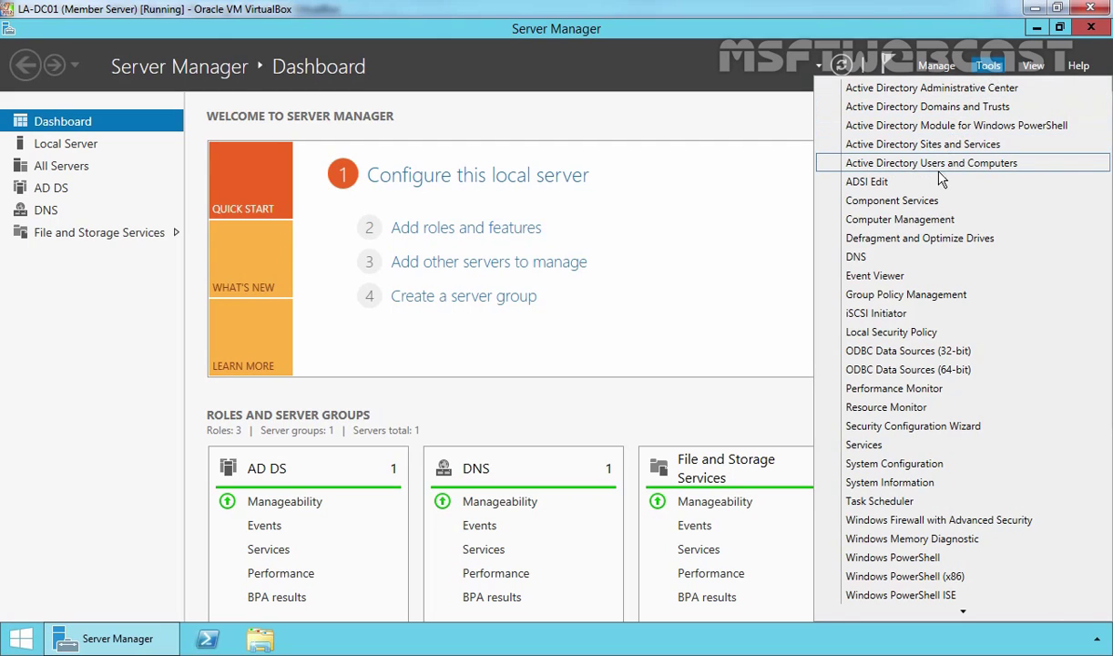
left_click(968, 166)
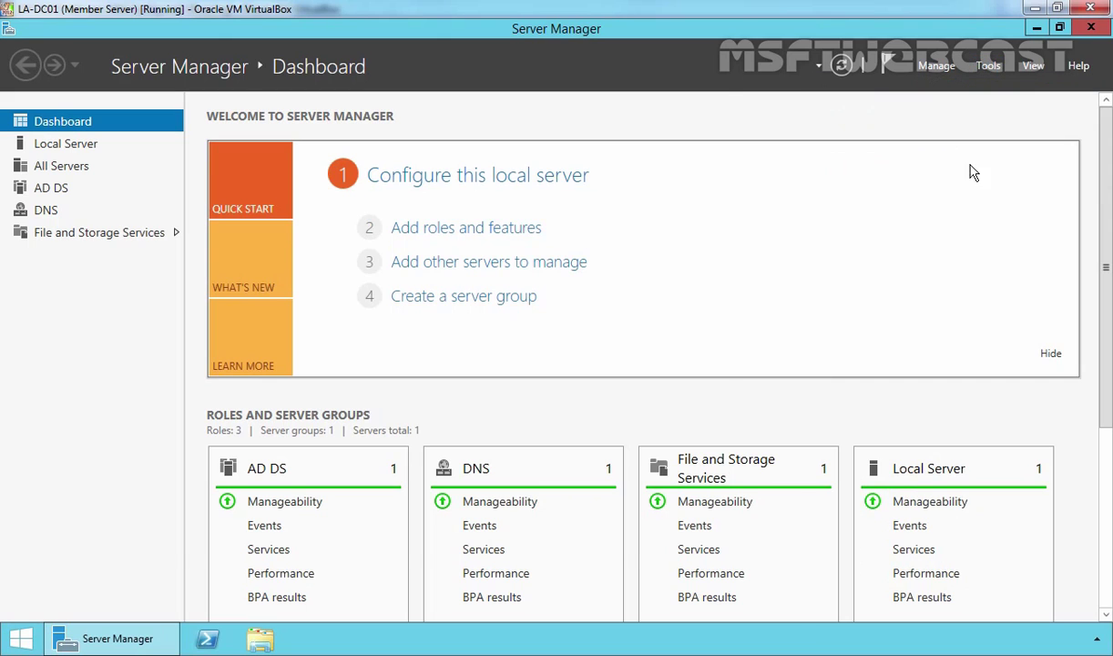
left_click(128, 205)
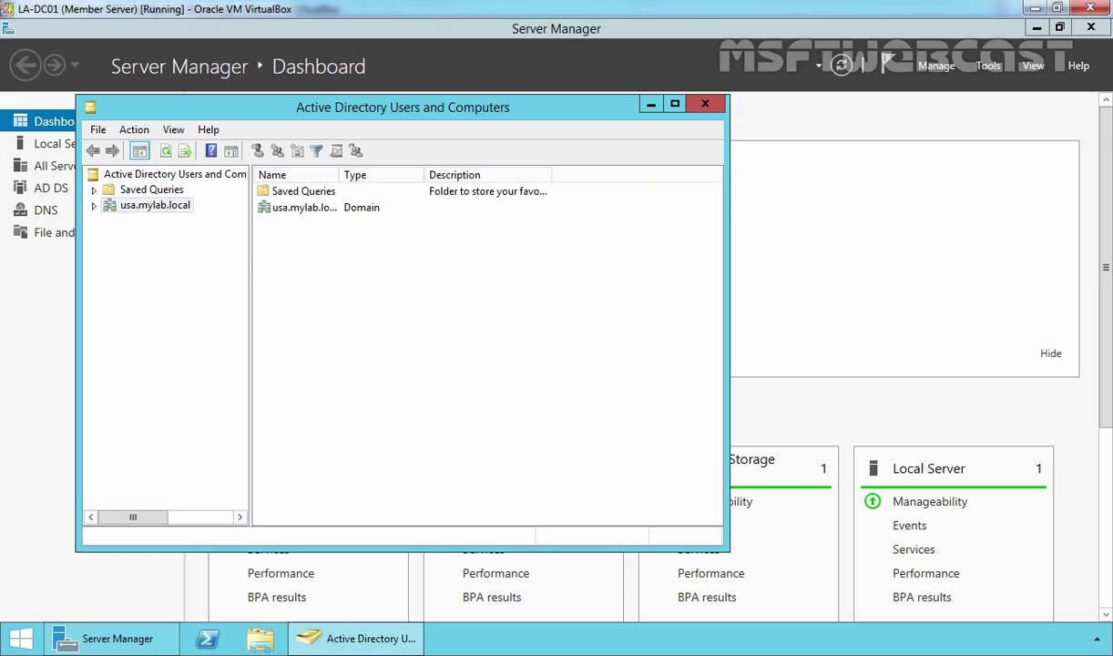
double_click(159, 206)
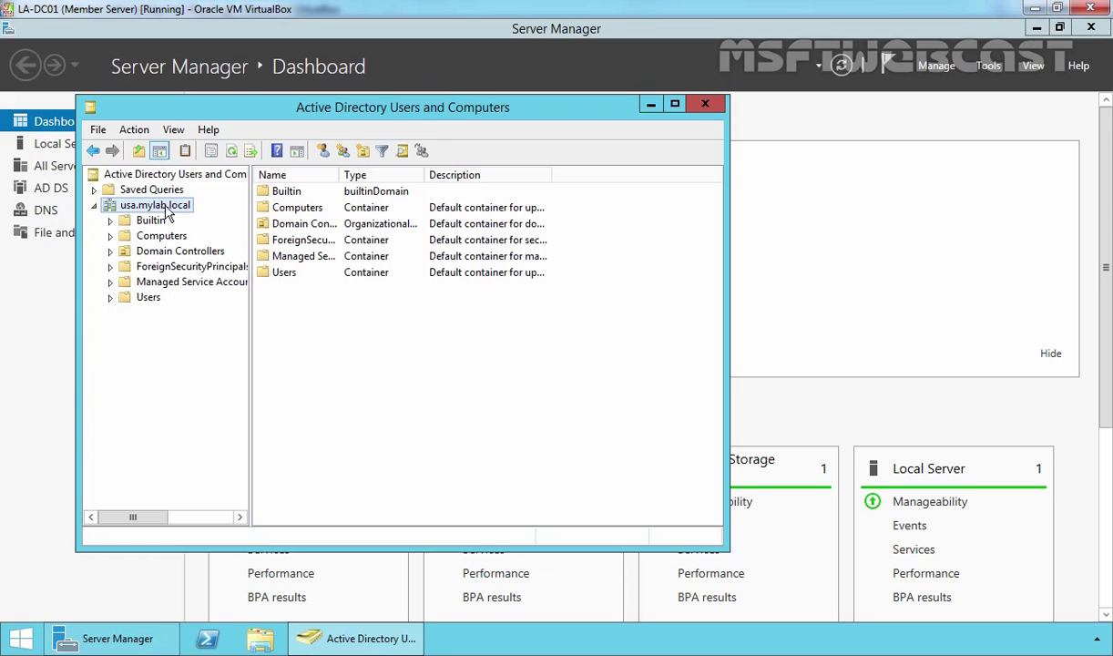
left_click(151, 250)
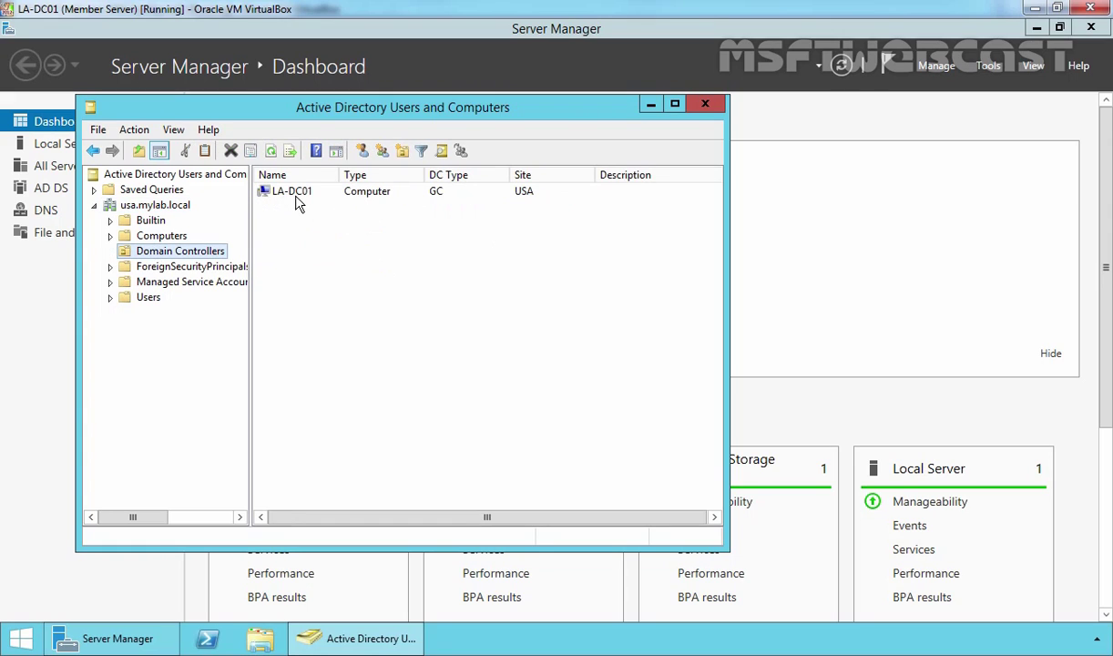
In DNS Manager, expand LA-DC01's Forward Lookup Zones to see the usa.mylab.local zone.
left_click(988, 66)
left_click(861, 256)
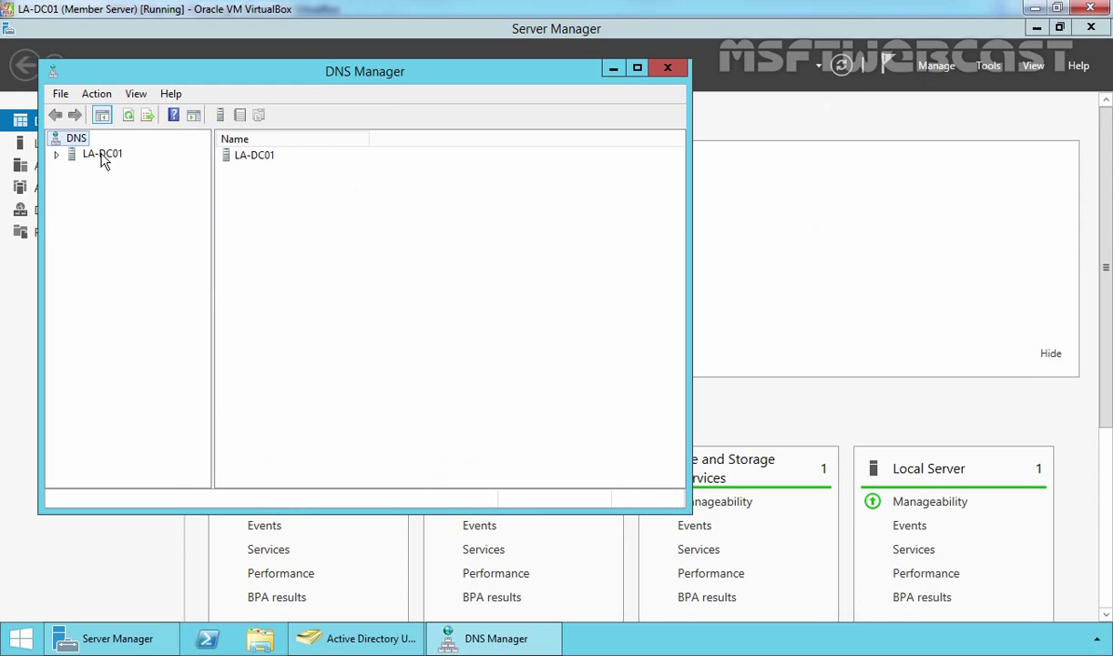
double_click(102, 155)
double_click(127, 185)
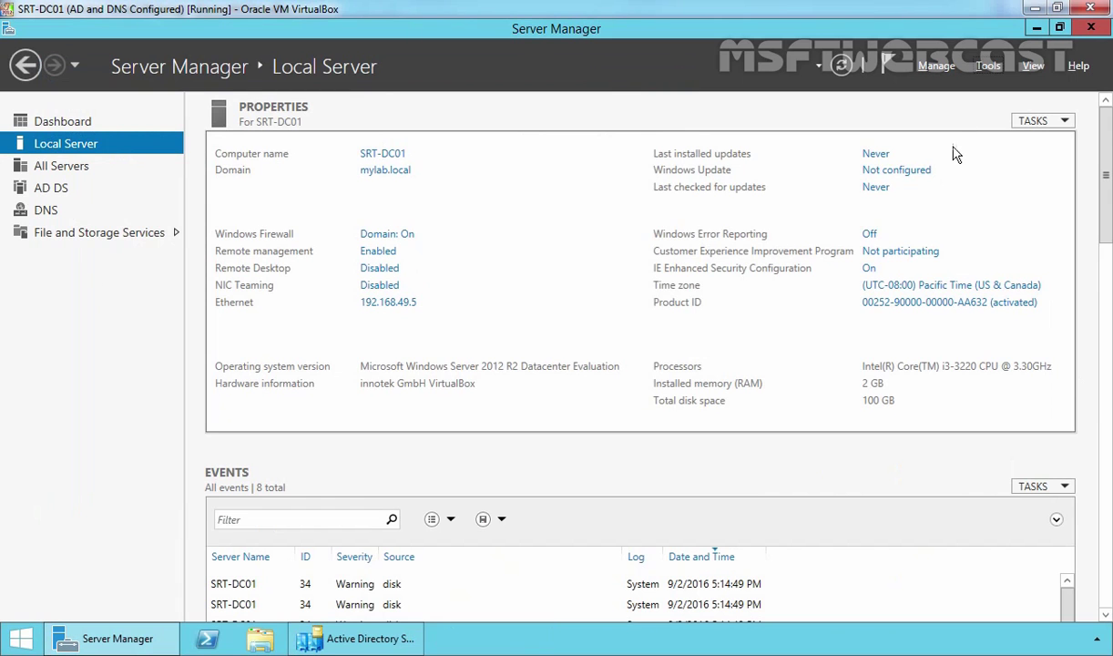
On SRT-DC01, expand mylab.local in DNS Manager and view the usa delegation's la-dc01.usa.mylab.local NS record.
left_click(988, 67)
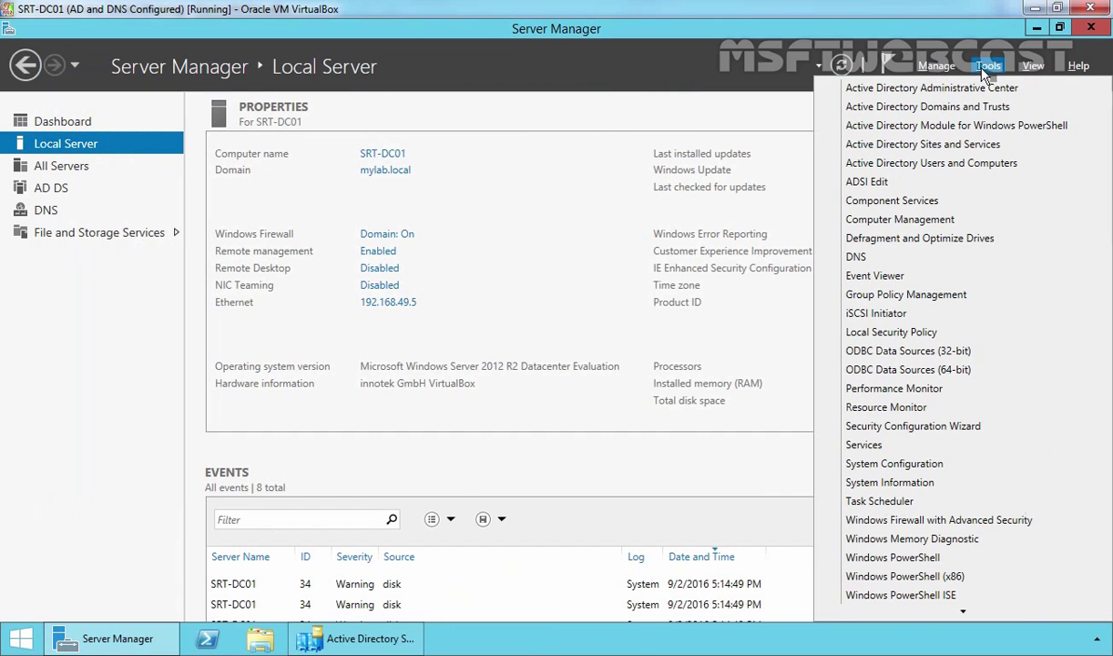
left_click(861, 257)
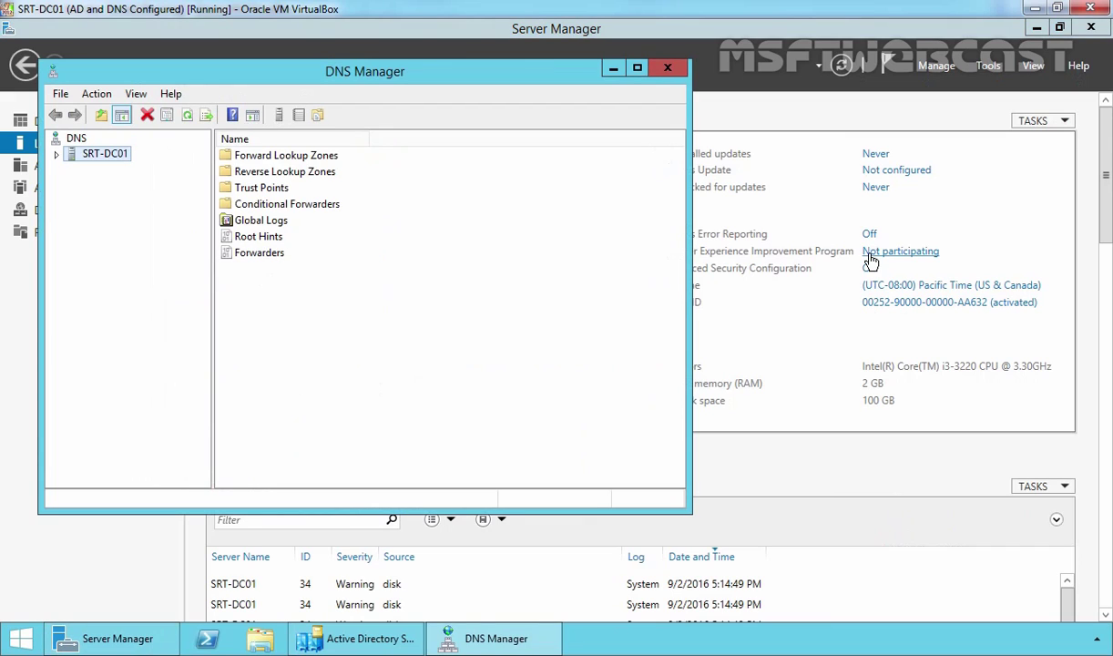
double_click(107, 154)
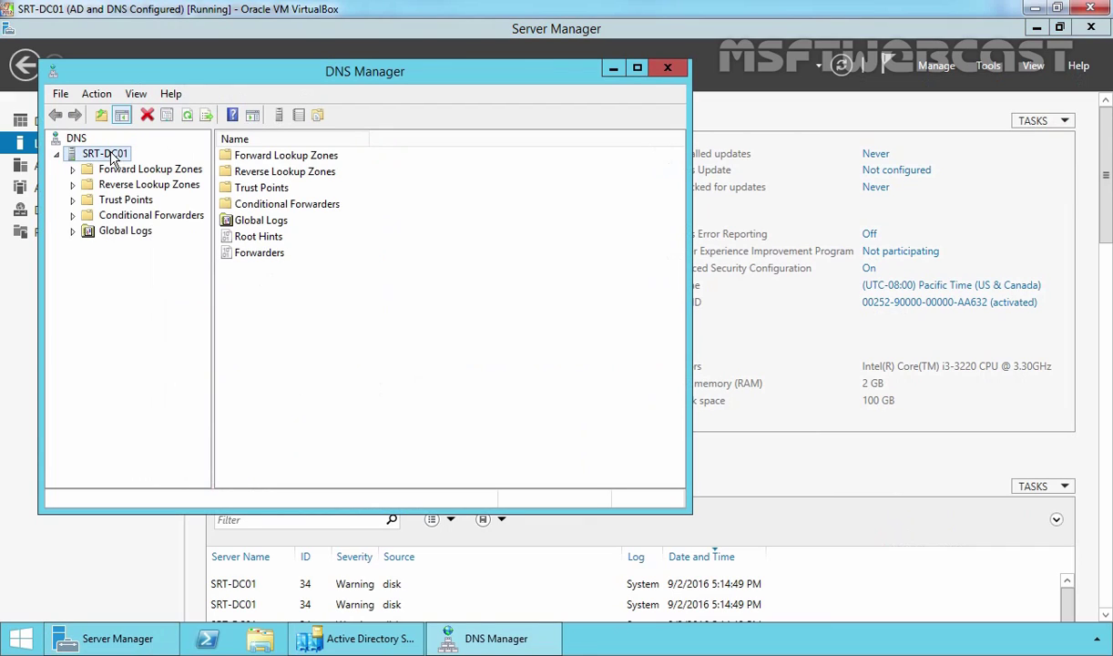
double_click(116, 171)
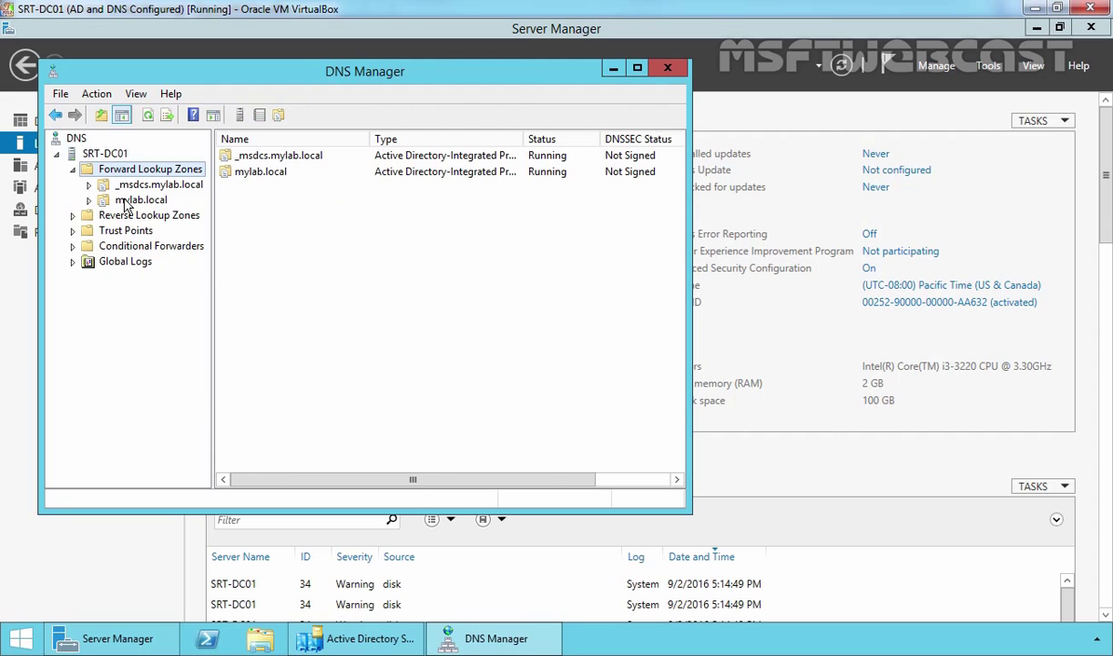
double_click(125, 200)
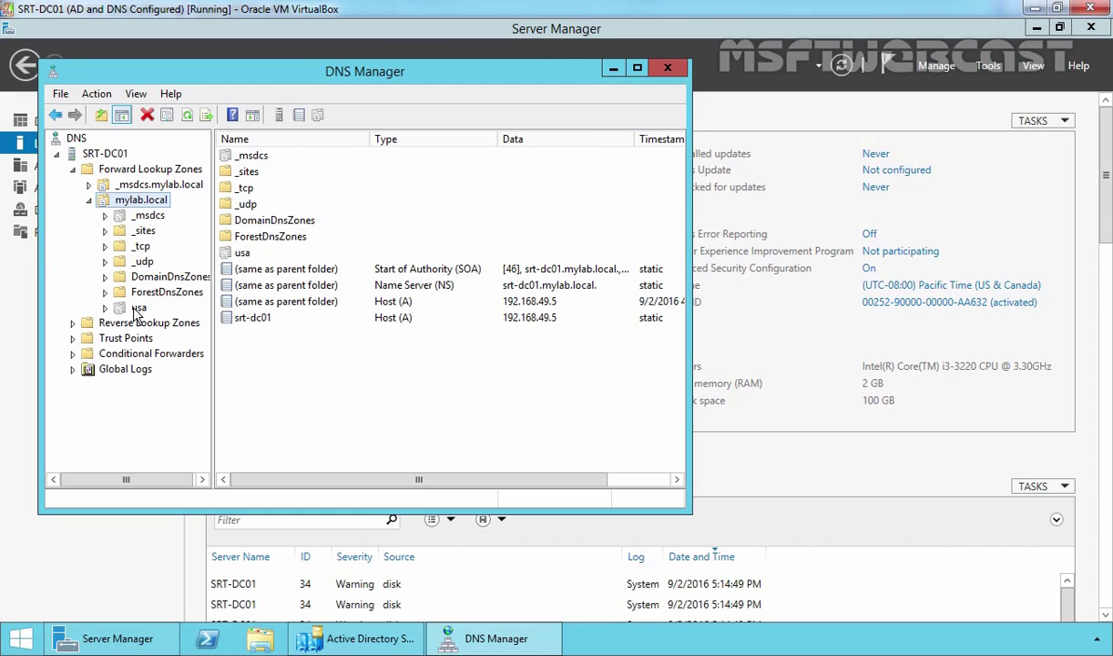
left_click(137, 309)
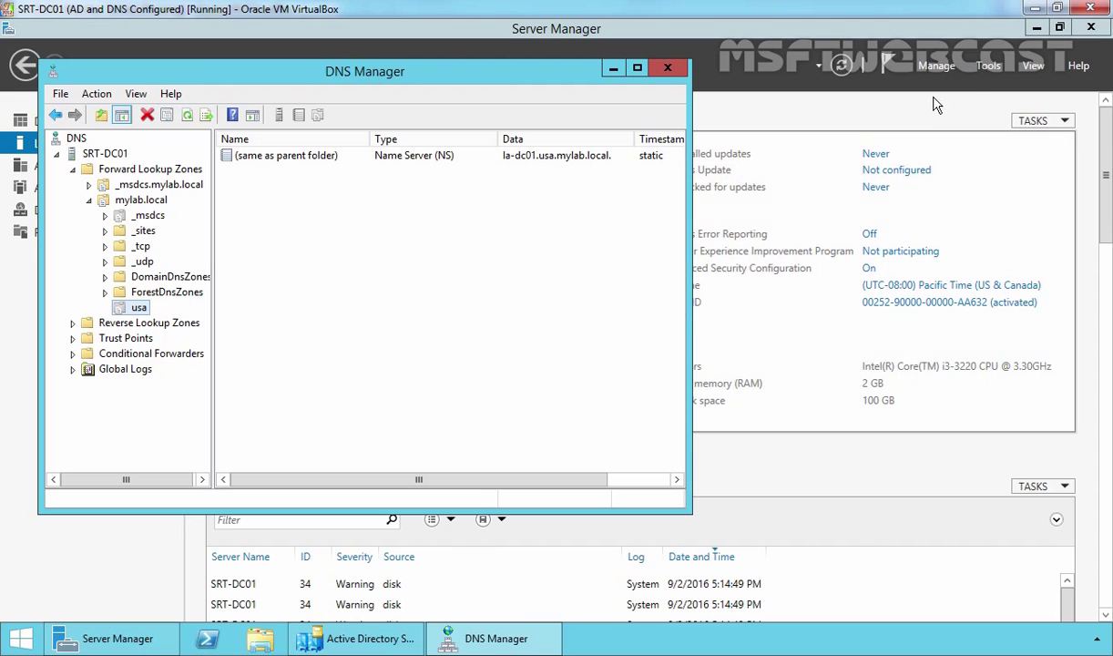
left_click(986, 75)
left_click(986, 73)
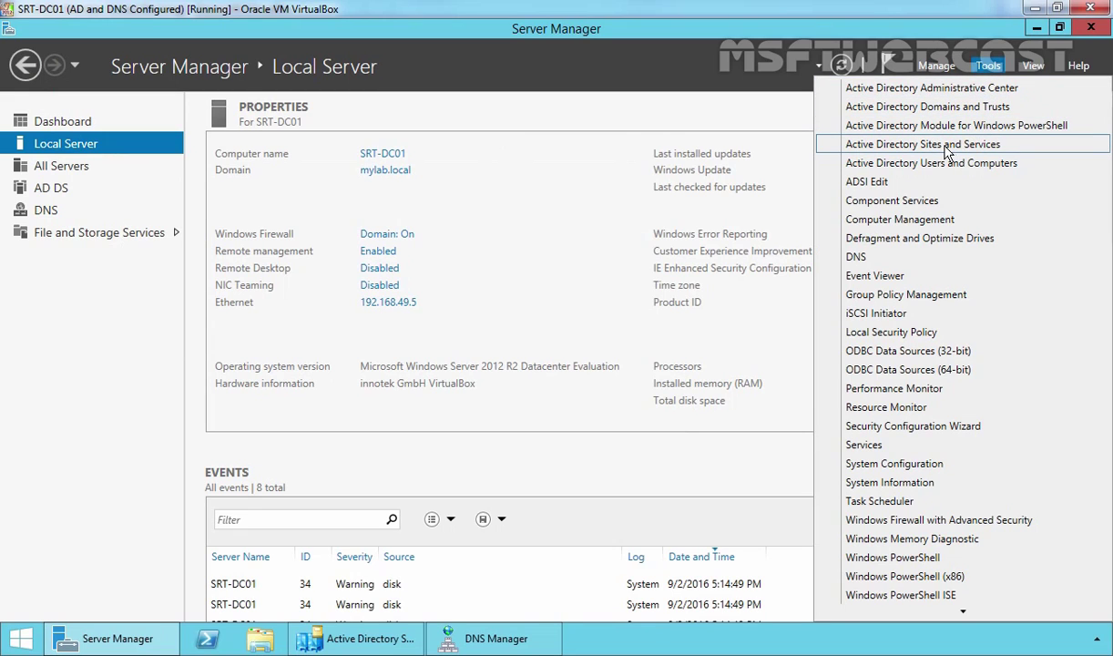
Open Sites and Services and select SRT-DC01's NTDS Settings under INDIA, showing the LA-DC01 connection.
left_click(907, 145)
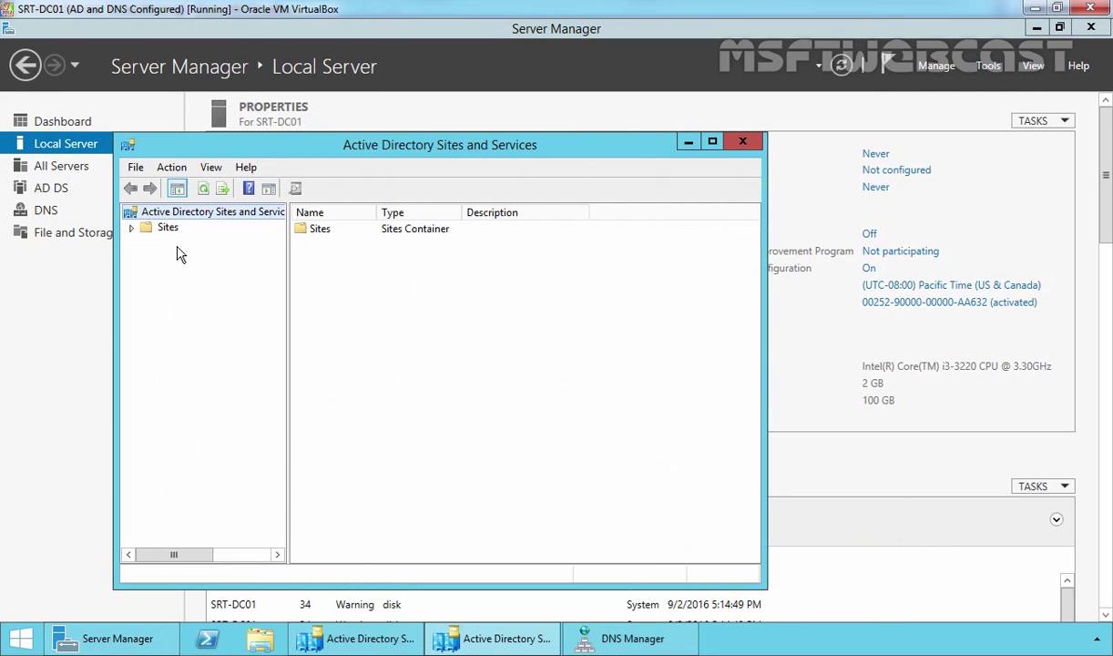
left_click(169, 229)
double_click(174, 228)
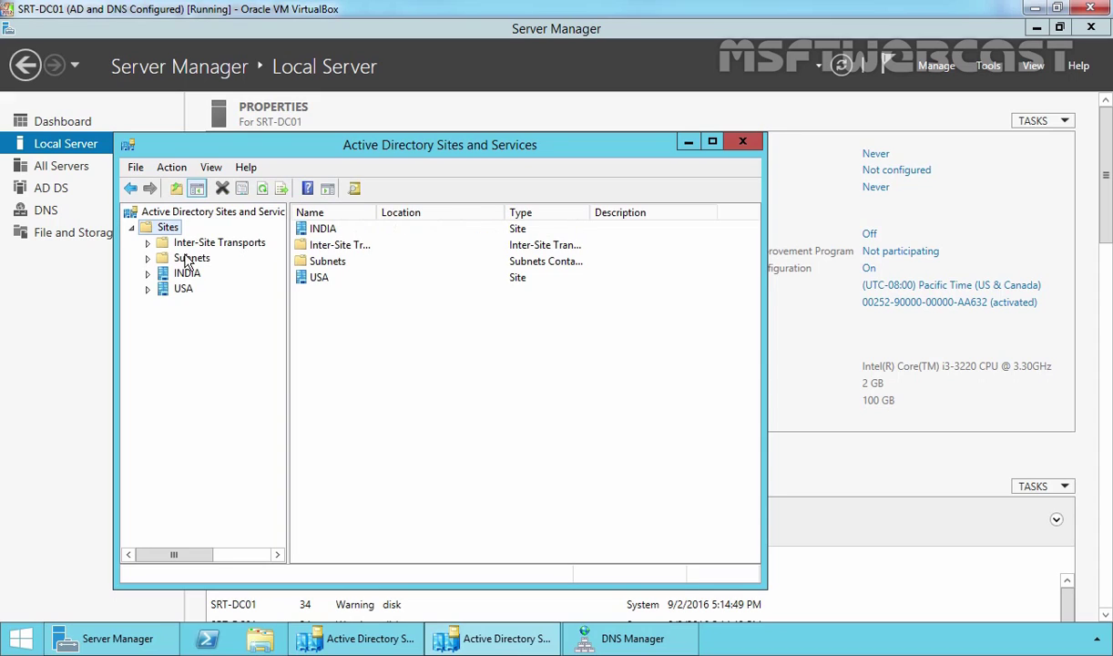
left_click(184, 273)
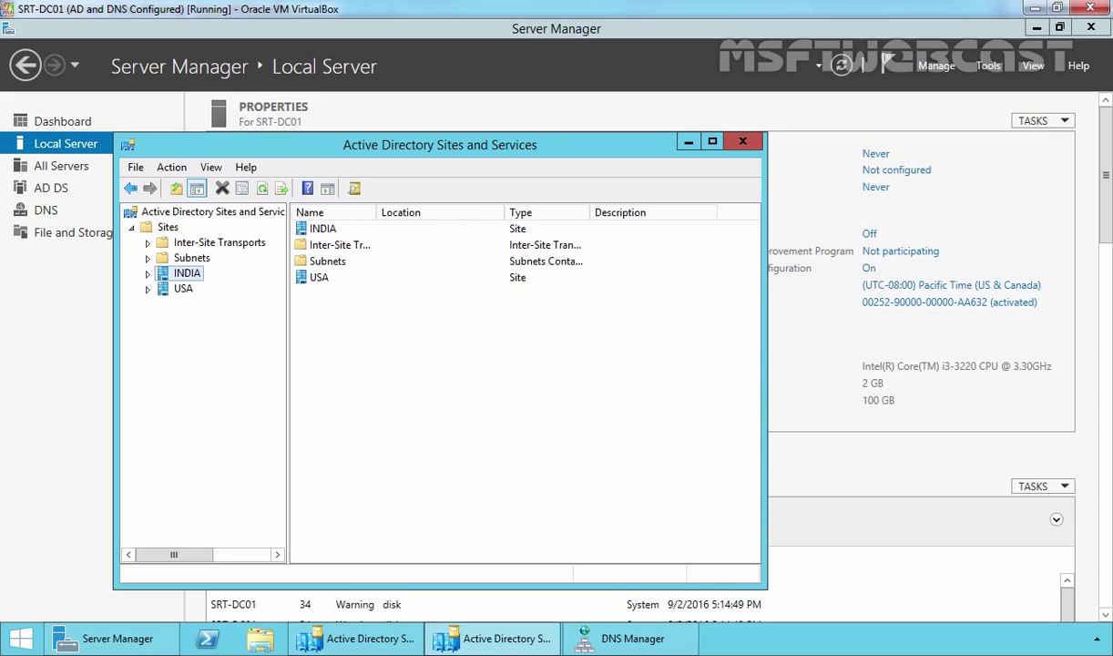
left_click(148, 273)
left_click(203, 290)
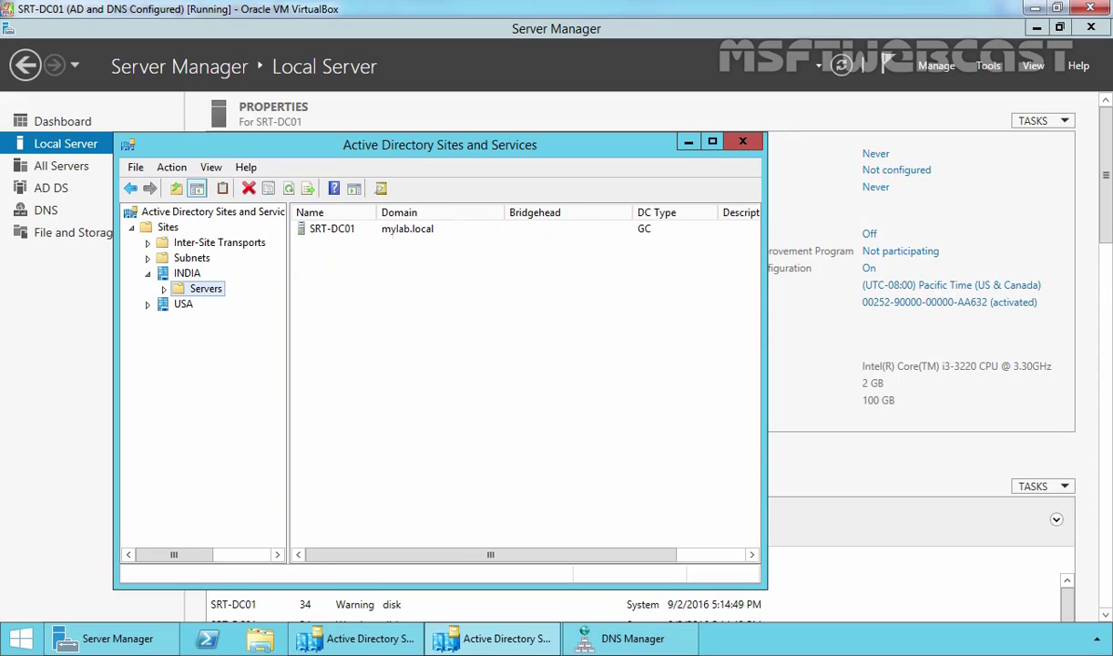
left_click(164, 289)
left_click(227, 304)
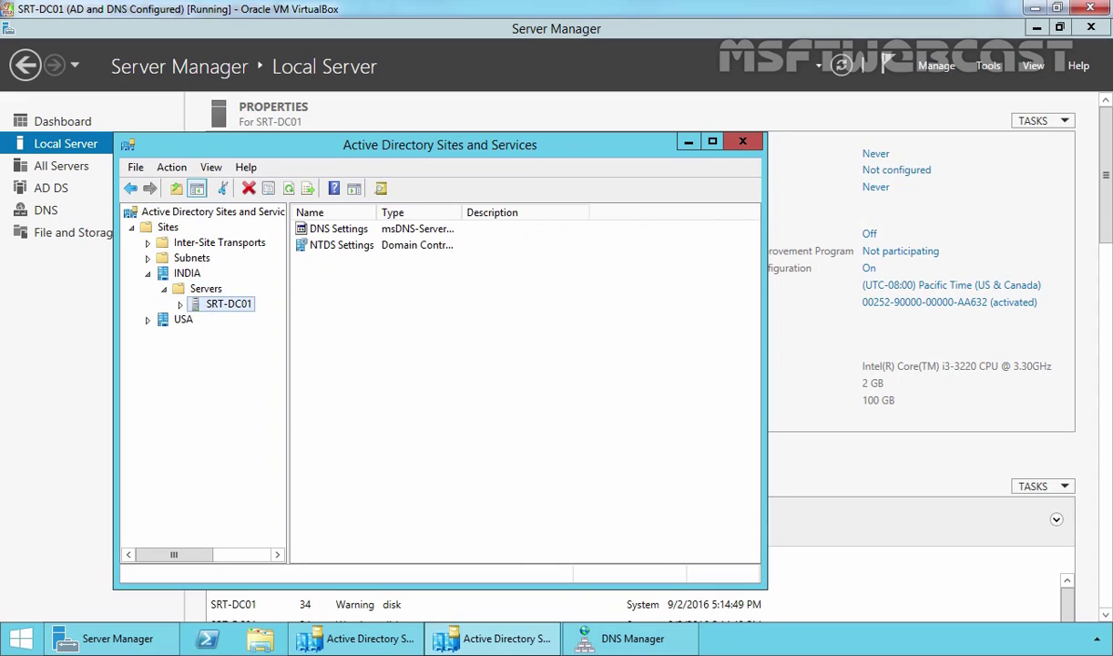
left_click(180, 304)
left_click(219, 320)
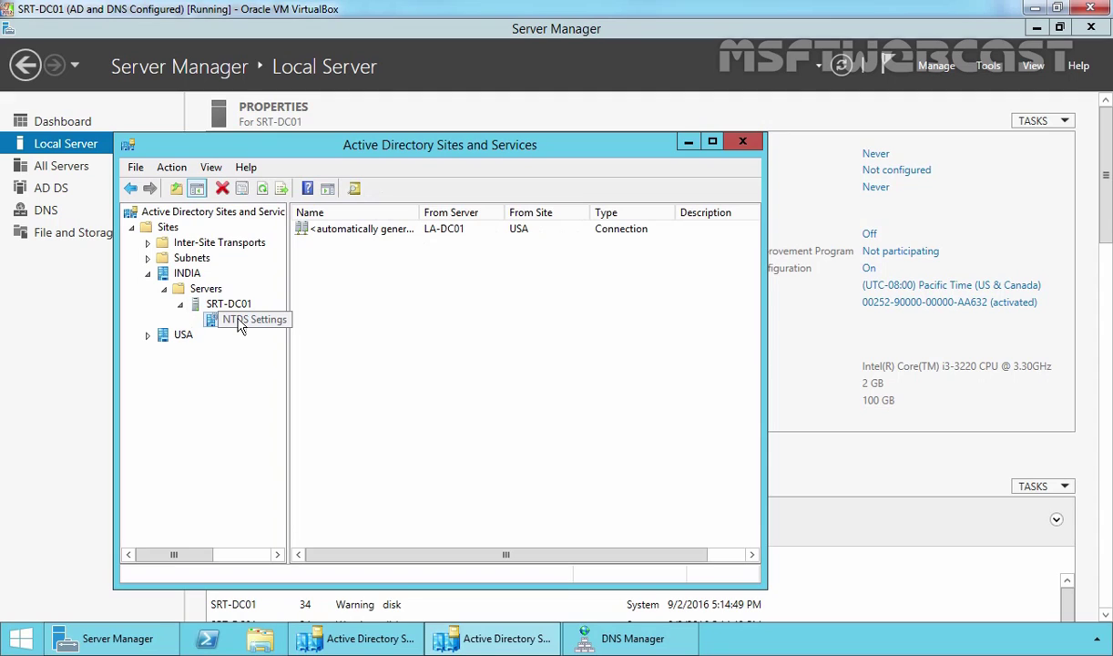
right_click(239, 327)
mouse_move(268, 390)
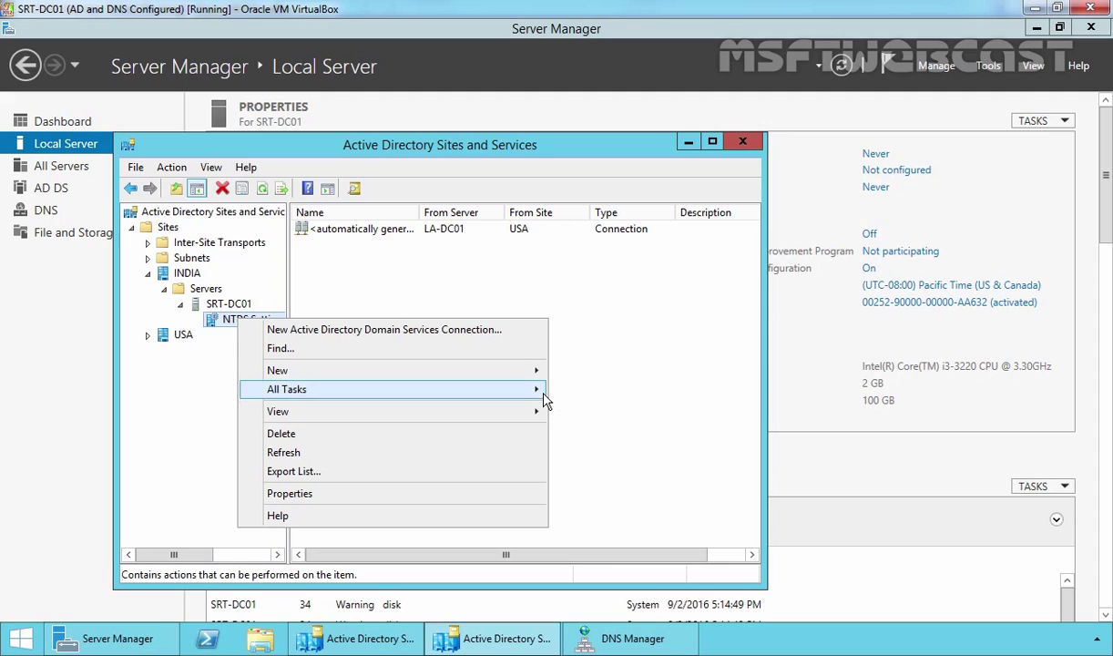
Run Check Replication Topology on SRT-DC01, then Replicate Now over the connection from LA-DC01.
left_click(604, 415)
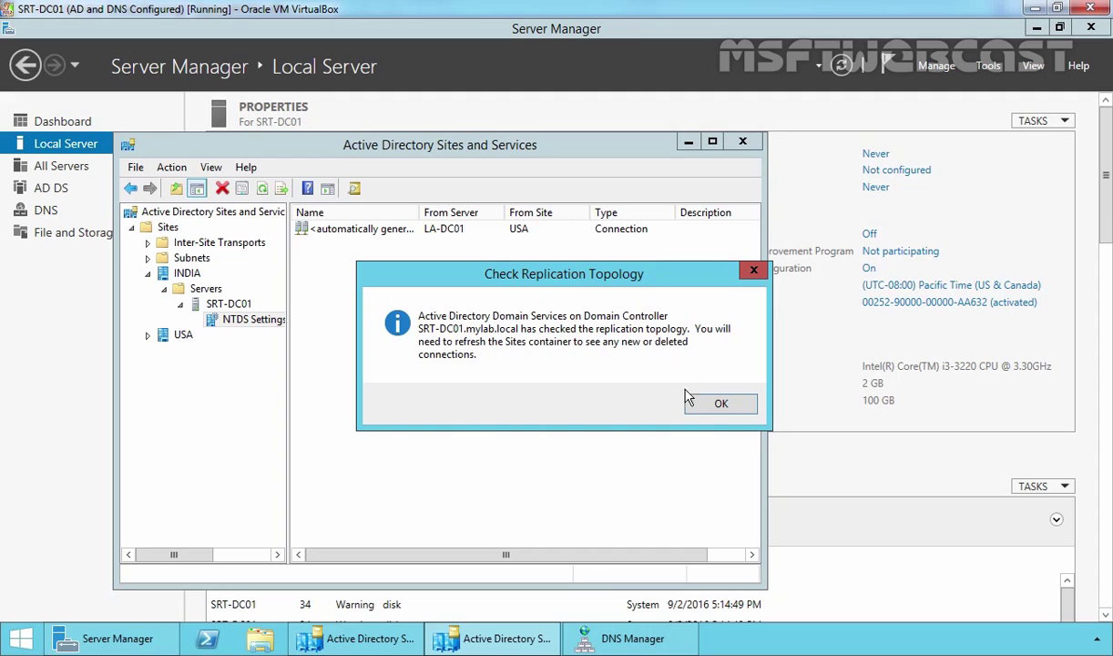
left_click(718, 402)
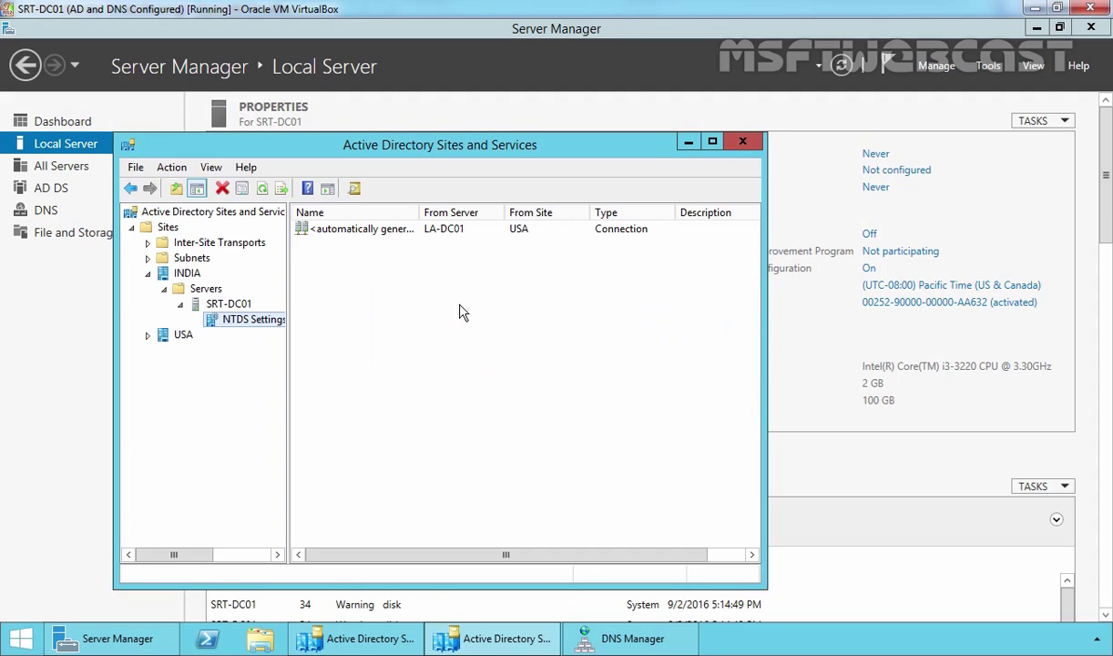
left_click(316, 228)
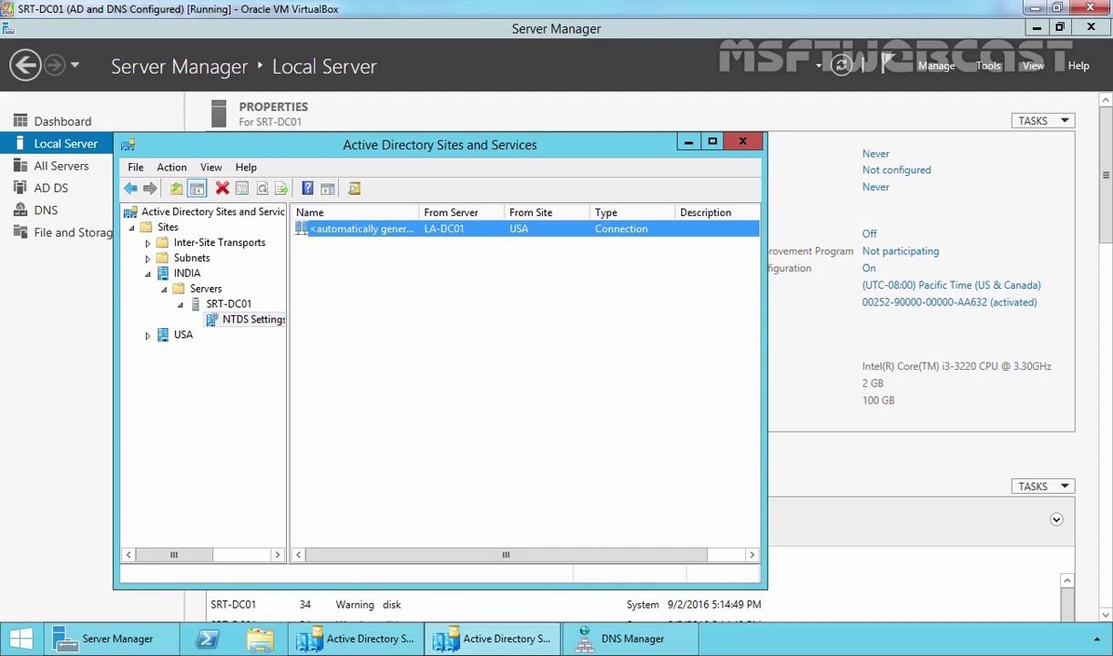
right_click(346, 235)
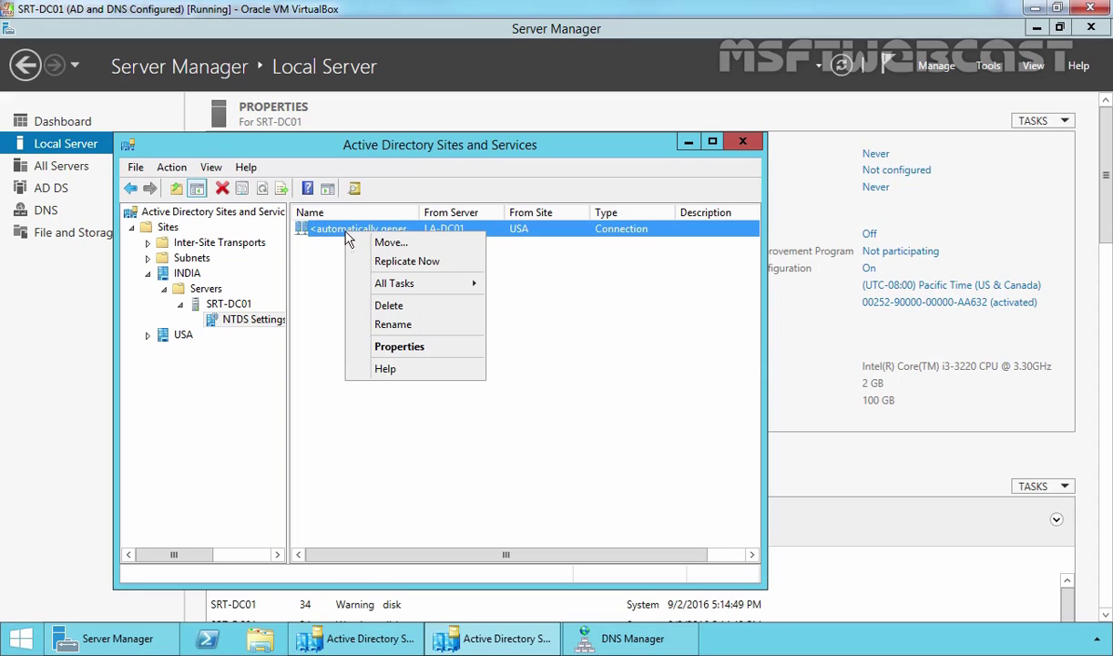
left_click(379, 268)
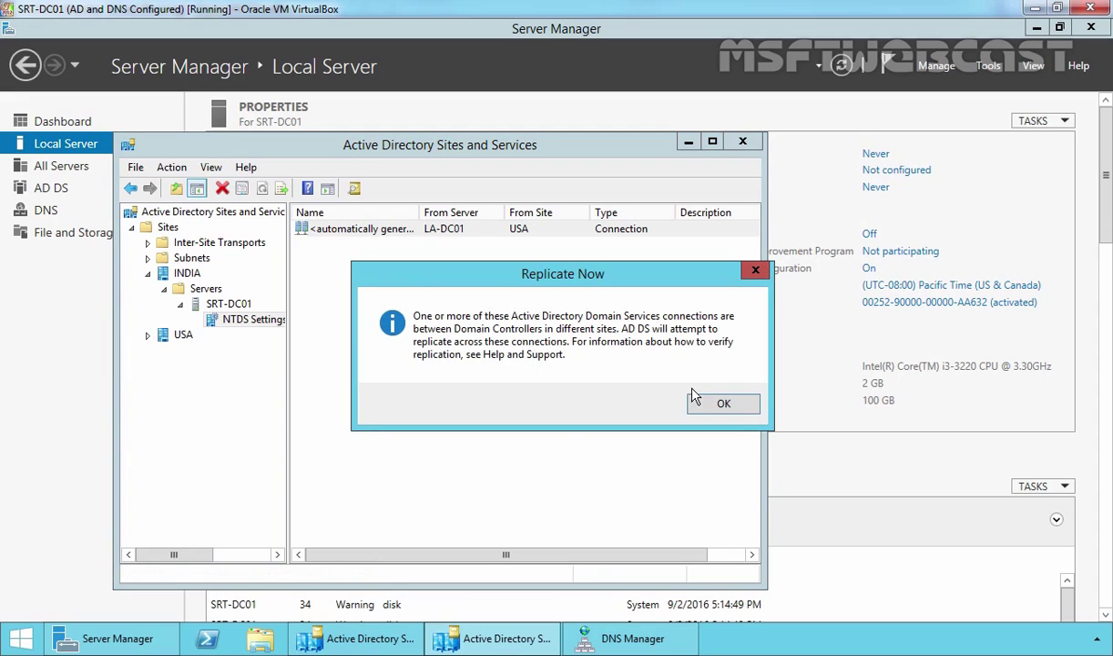
left_click(715, 403)
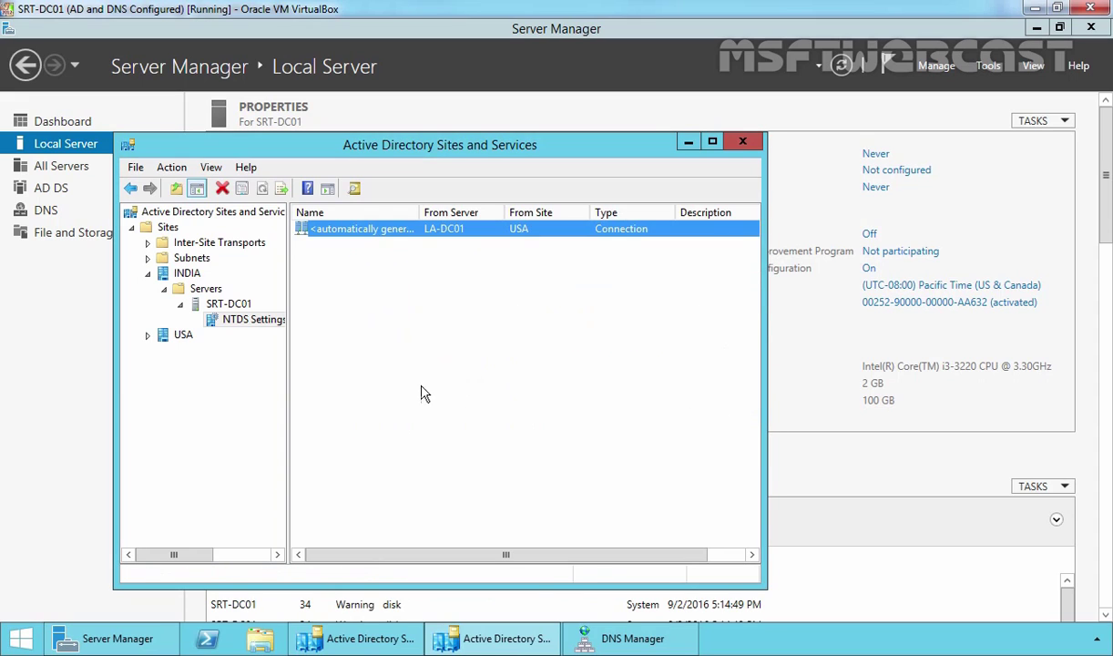
Expand USA > Servers > LA-DC01 and run Check Replication Topology on its NTDS Settings.
double_click(182, 336)
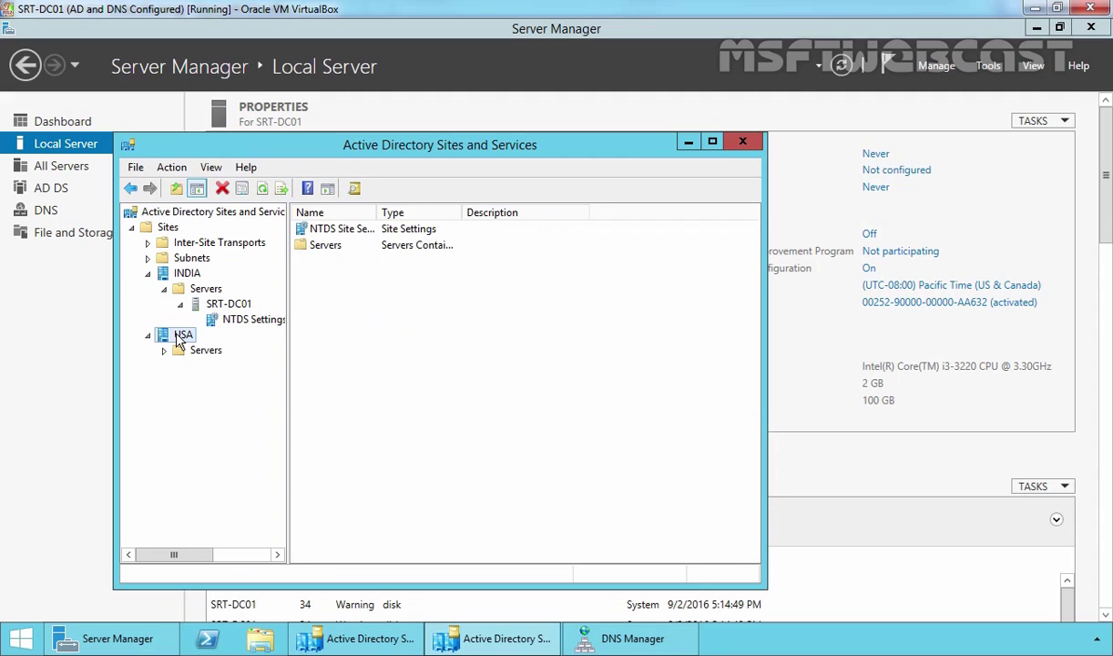
double_click(205, 350)
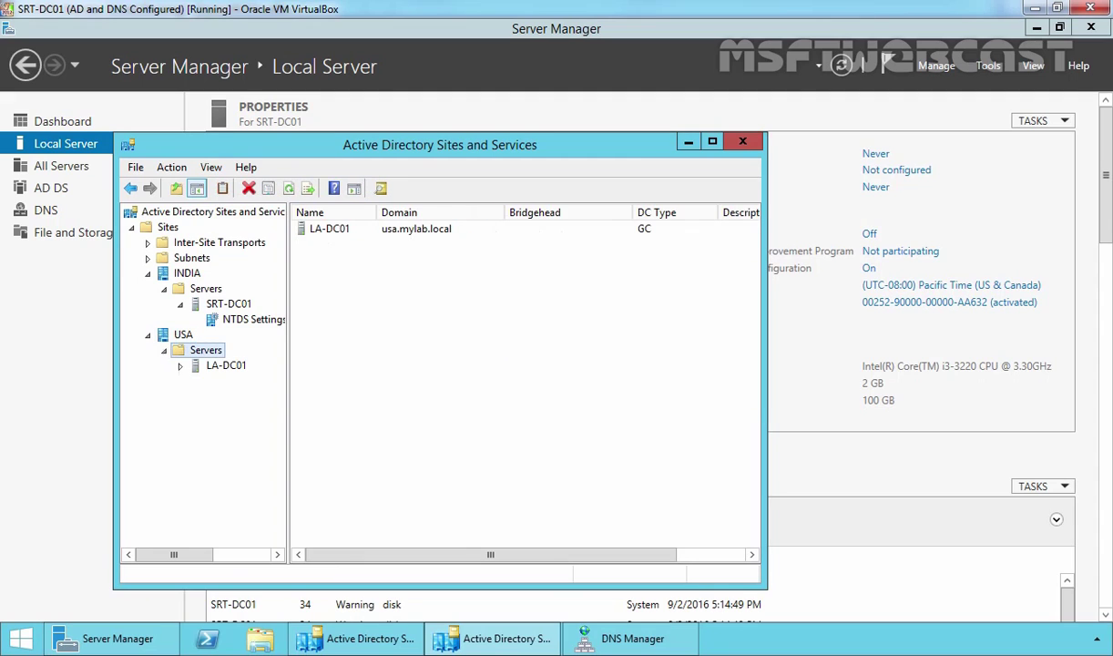
left_click(208, 367)
double_click(208, 367)
left_click(219, 381)
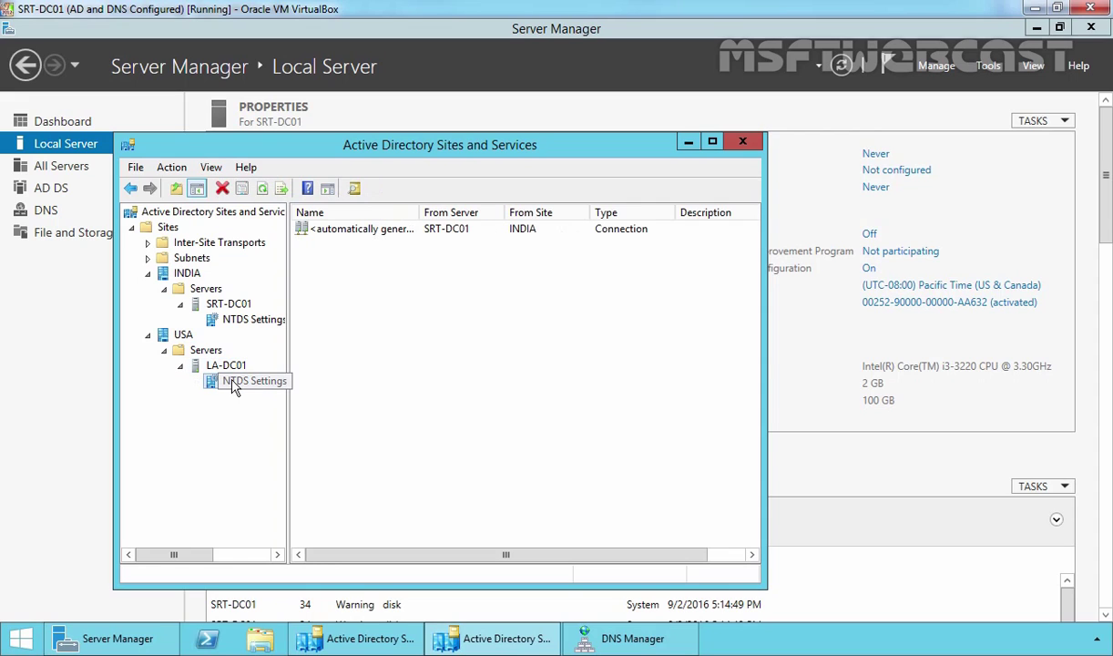
right_click(234, 383)
mouse_move(273, 244)
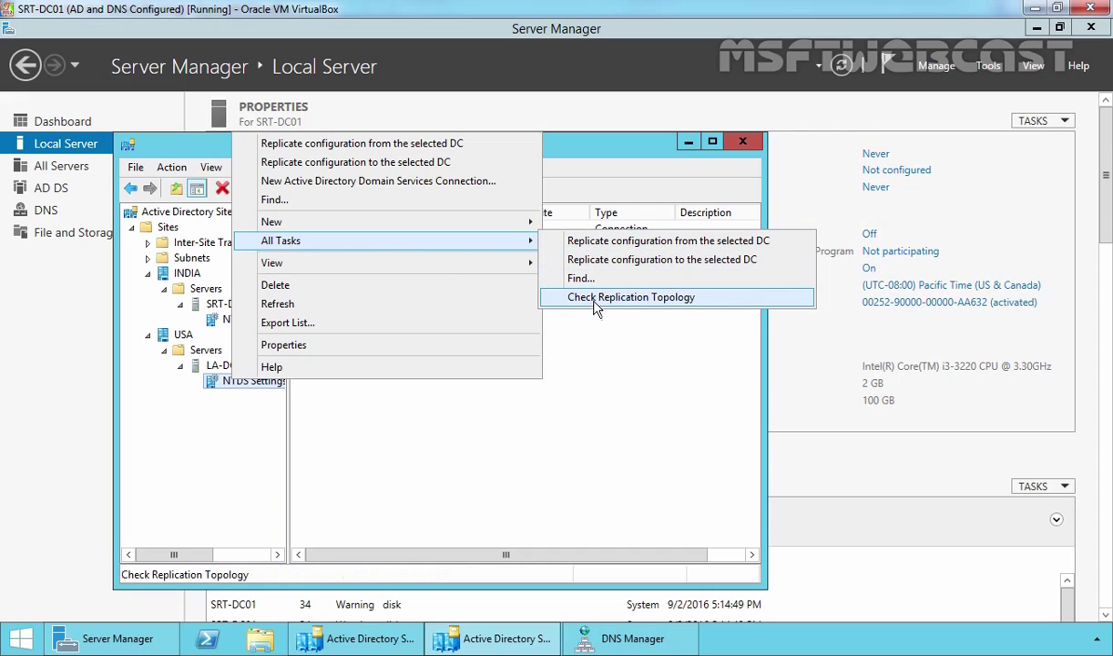
left_click(565, 300)
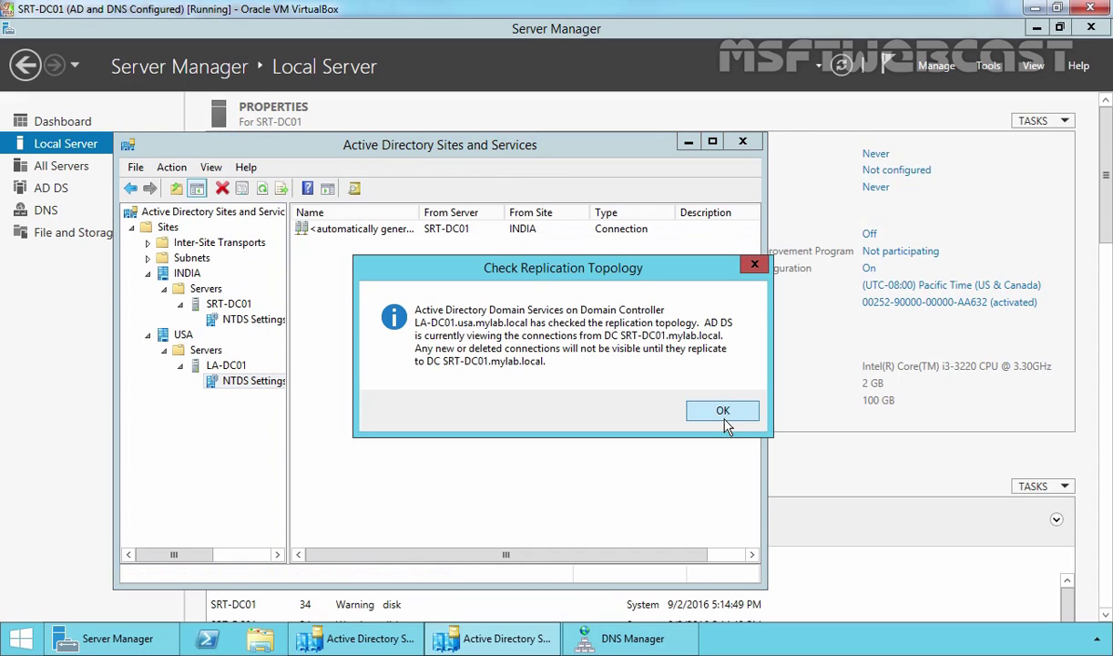
left_click(722, 414)
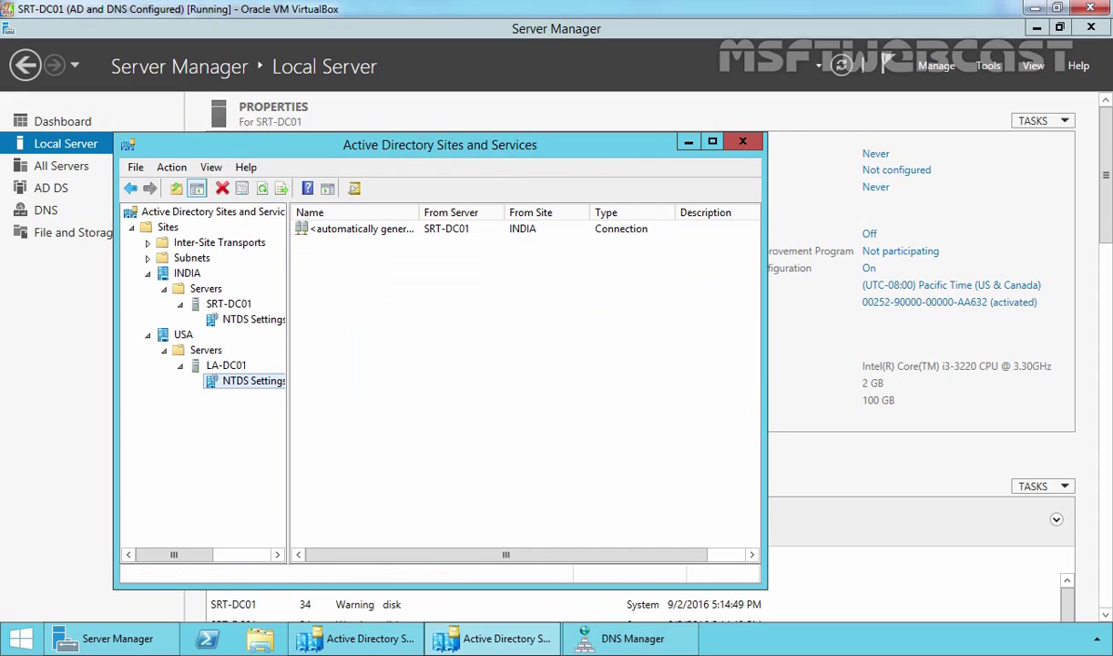
Refresh, then force Replicate Now twice over LA-DC01's connection from SRT-DC01.
left_click(262, 188)
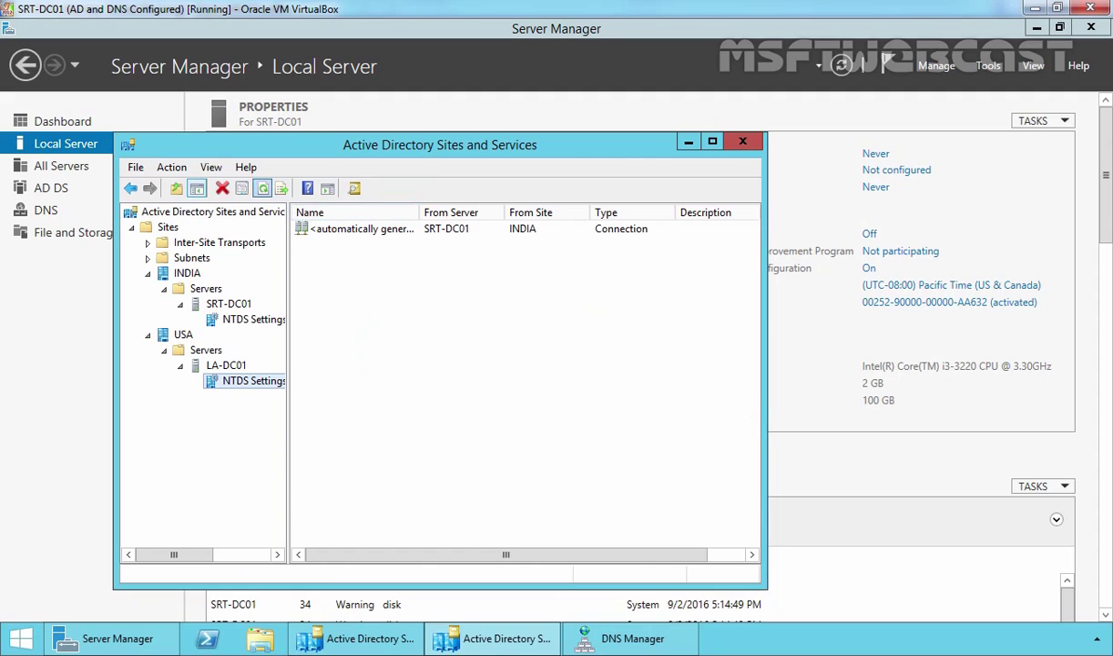
left_click(320, 235)
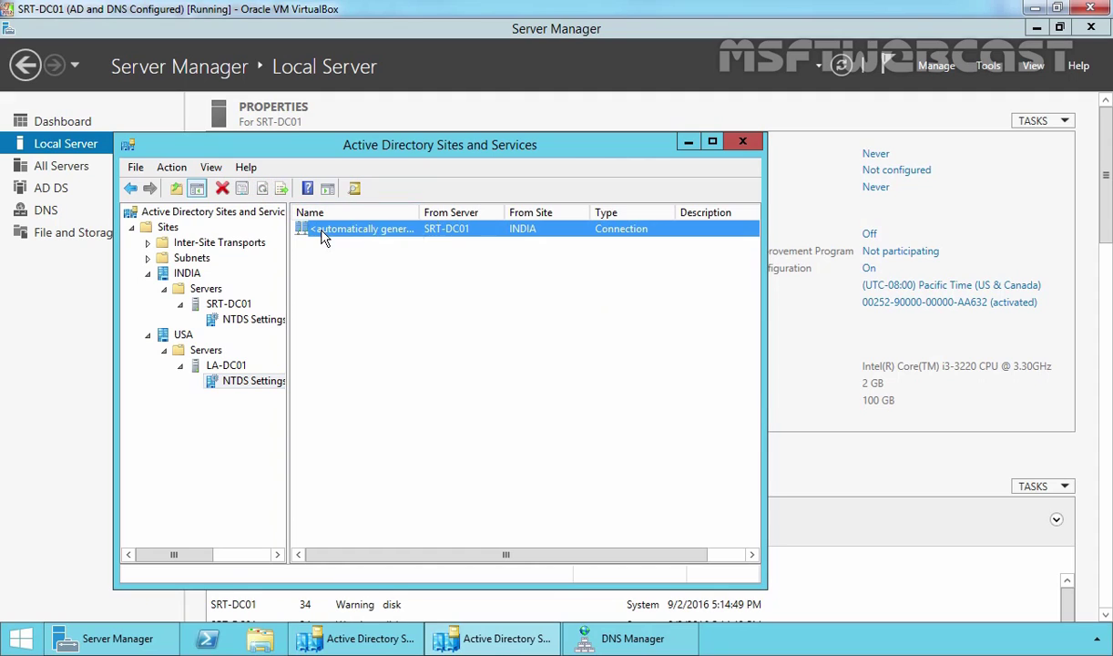
right_click(323, 239)
left_click(349, 261)
left_click(711, 409)
left_click(334, 303)
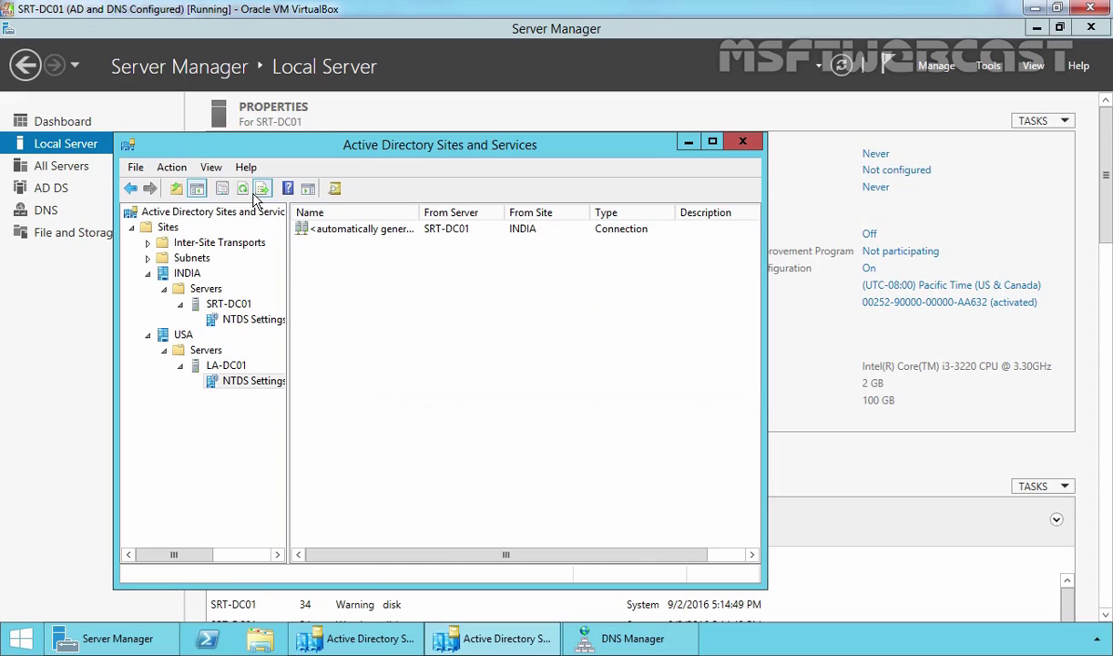
left_click(326, 230)
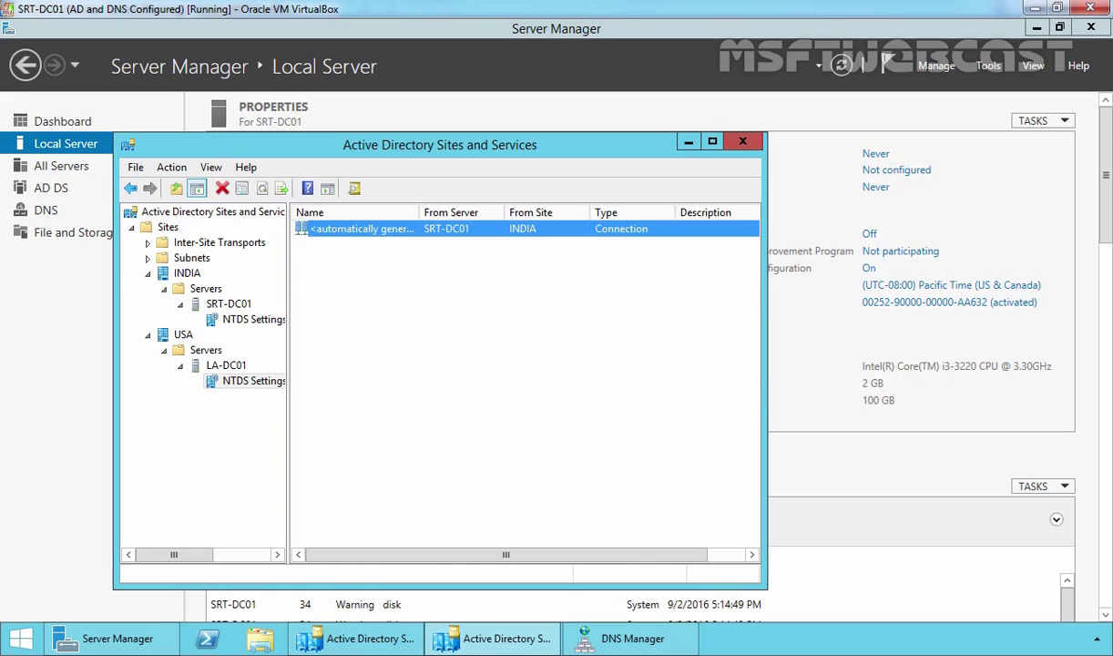
right_click(321, 226)
left_click(369, 261)
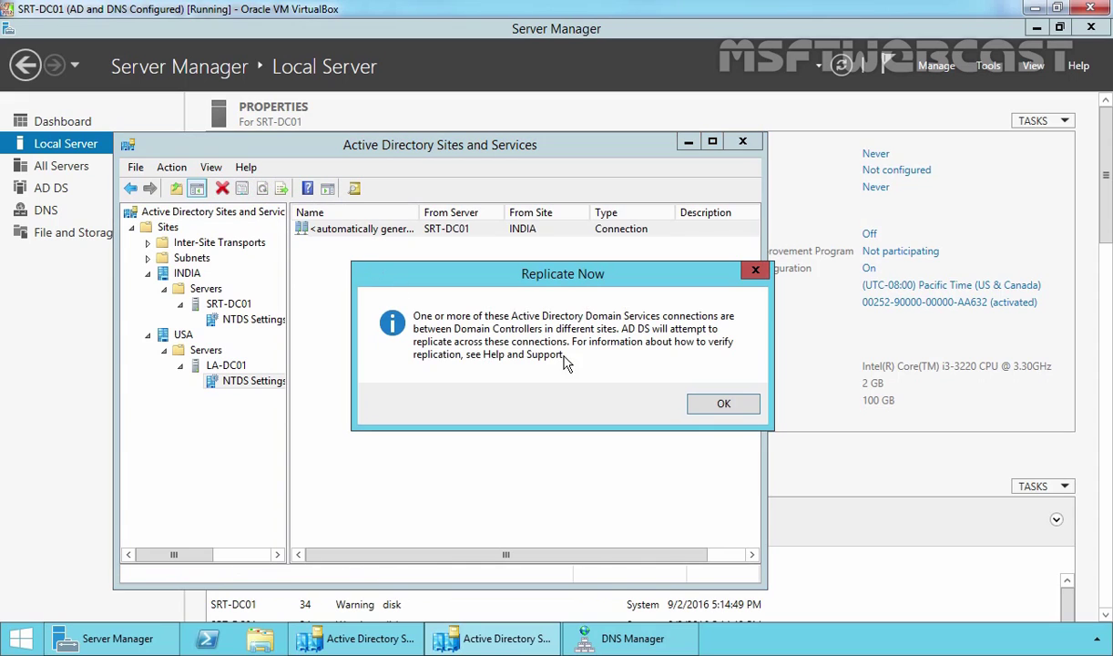
left_click(712, 407)
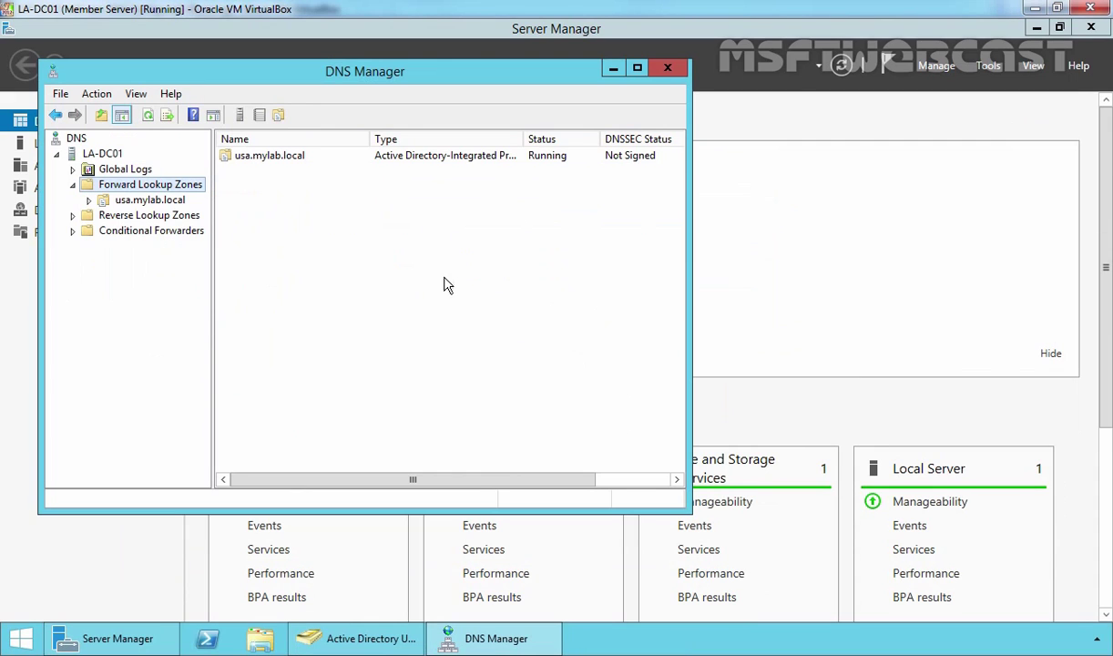
Refresh LA-DC01's DNS view and check its Forward Lookup Zones, which list only usa.mylab.local.
left_click(105, 154)
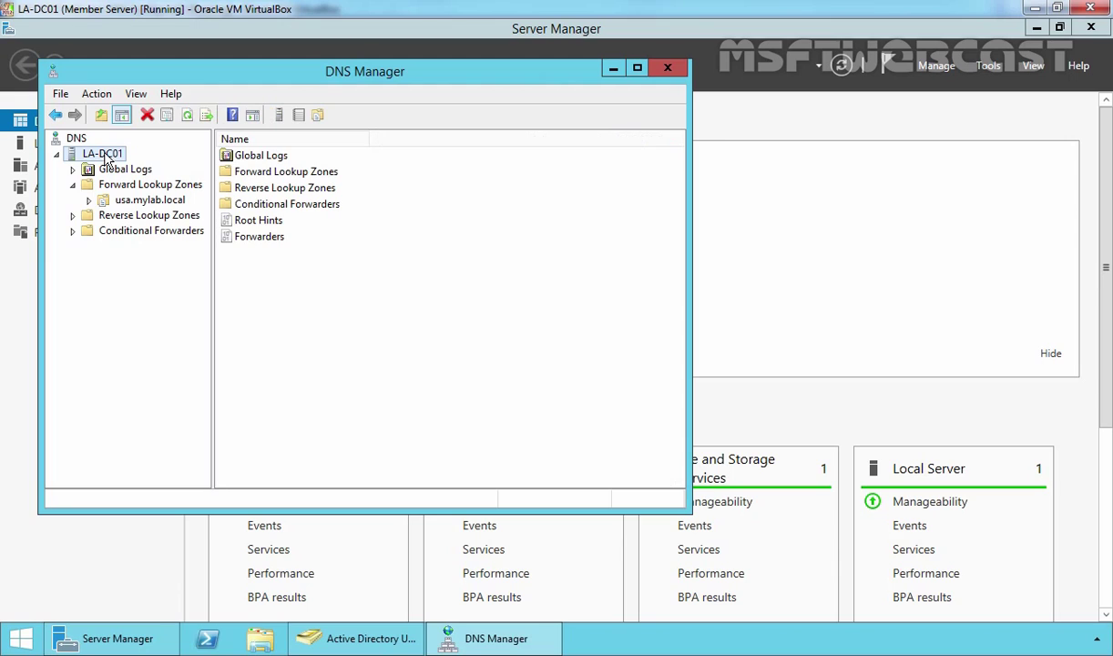
left_click(186, 116)
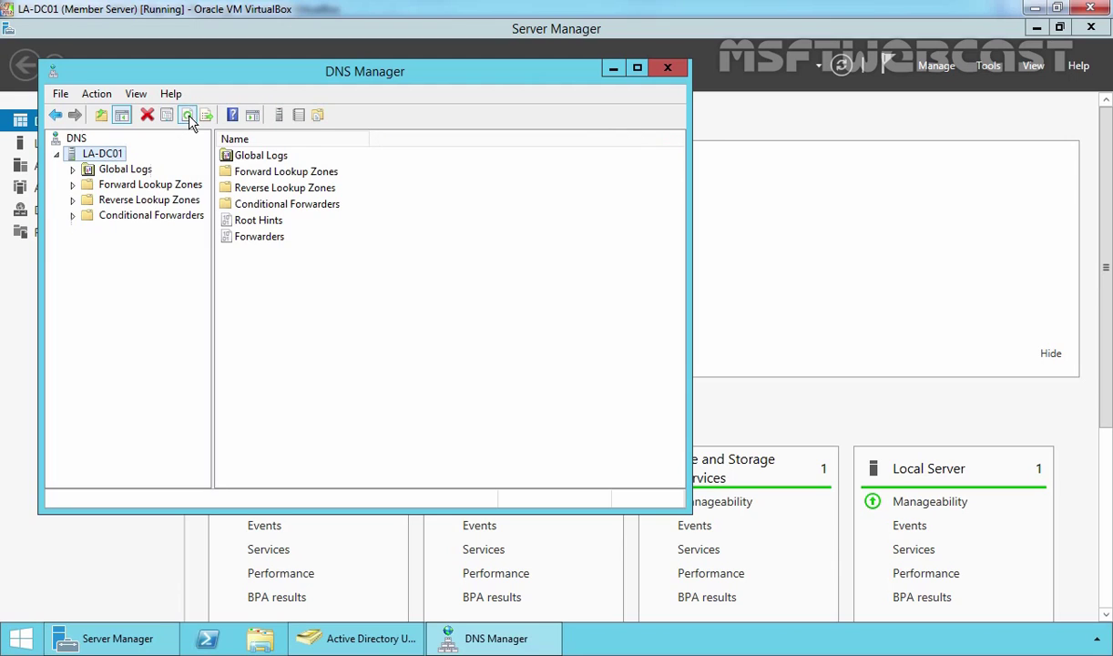
double_click(138, 184)
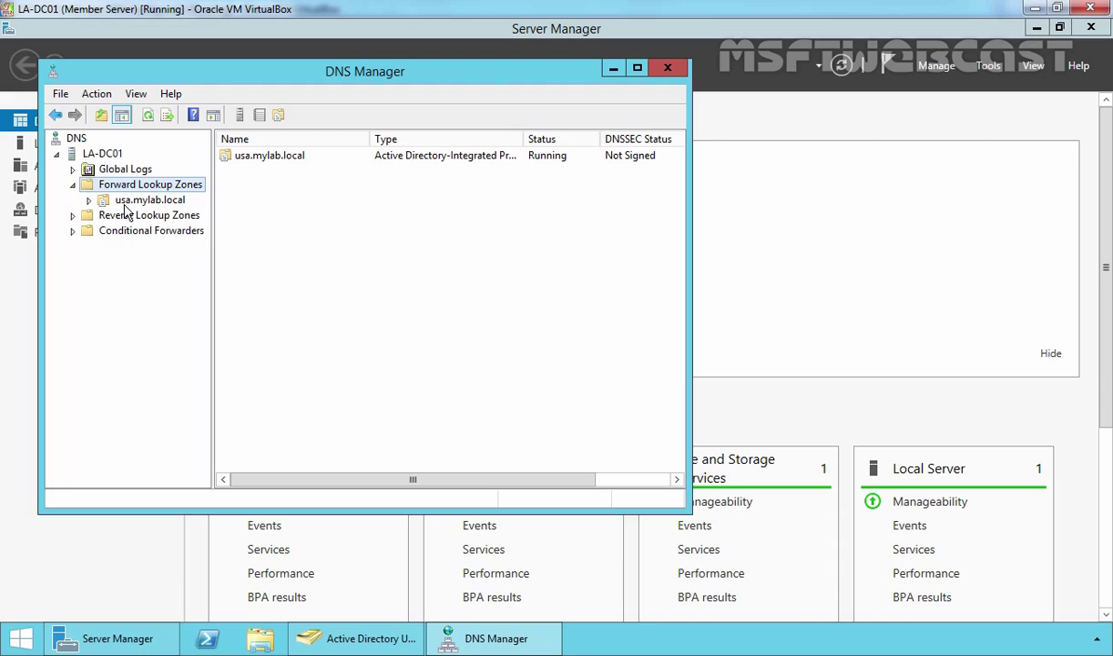
Restart LA-DC01's DNS Server service, refresh, and recheck the Forward Lookup Zones.
left_click(102, 154)
right_click(102, 156)
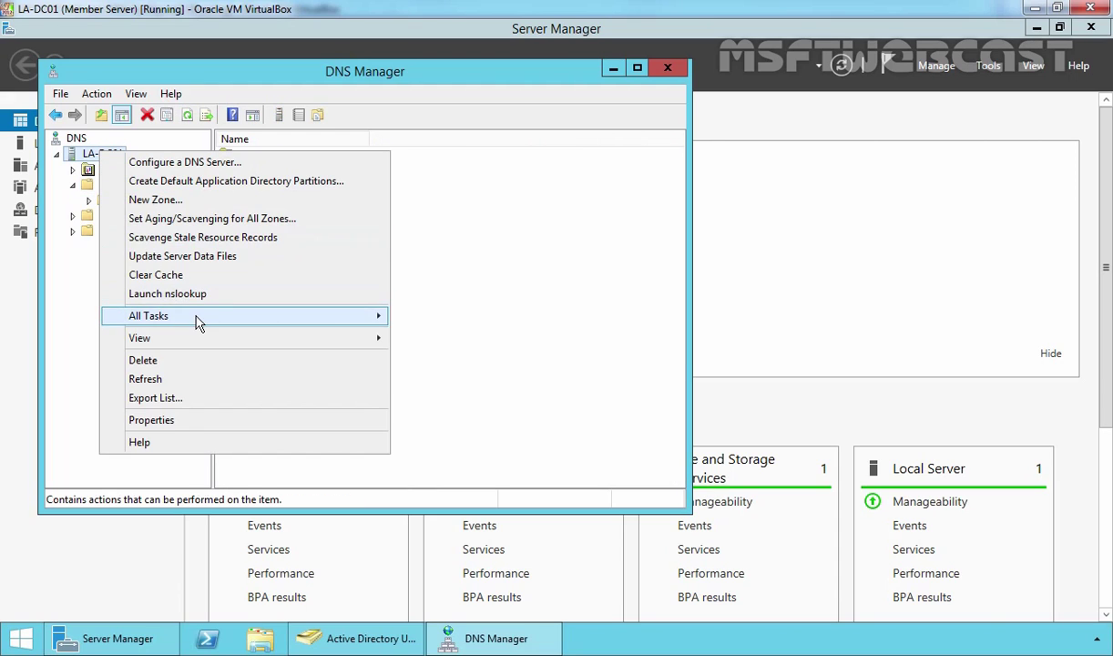
mouse_move(231, 319)
left_click(444, 489)
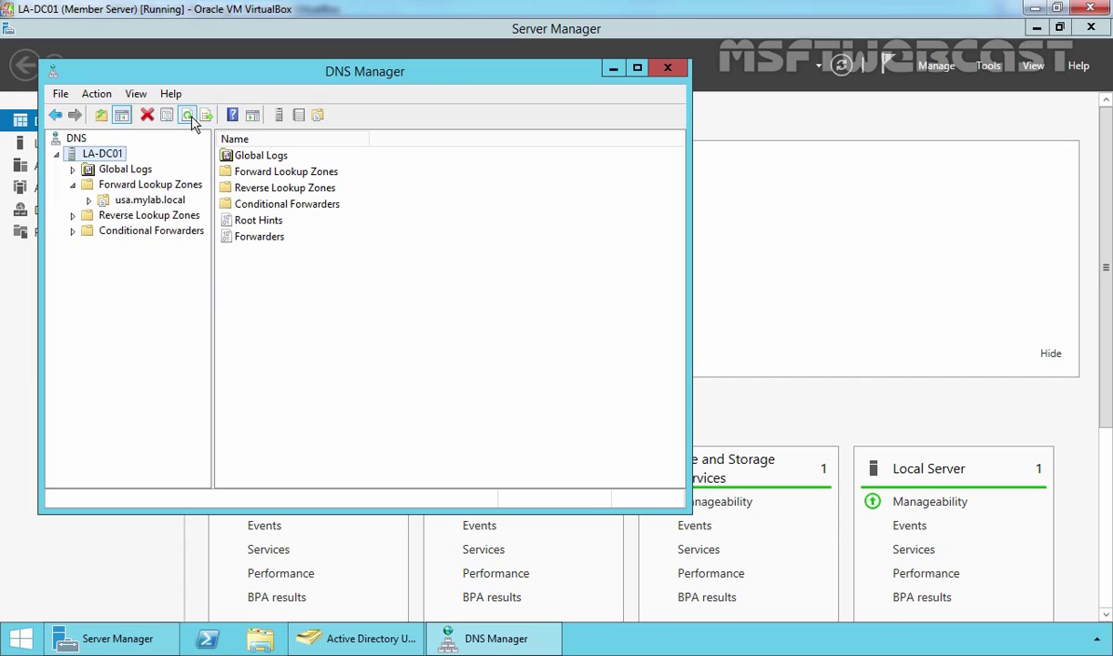
left_click(186, 116)
double_click(134, 184)
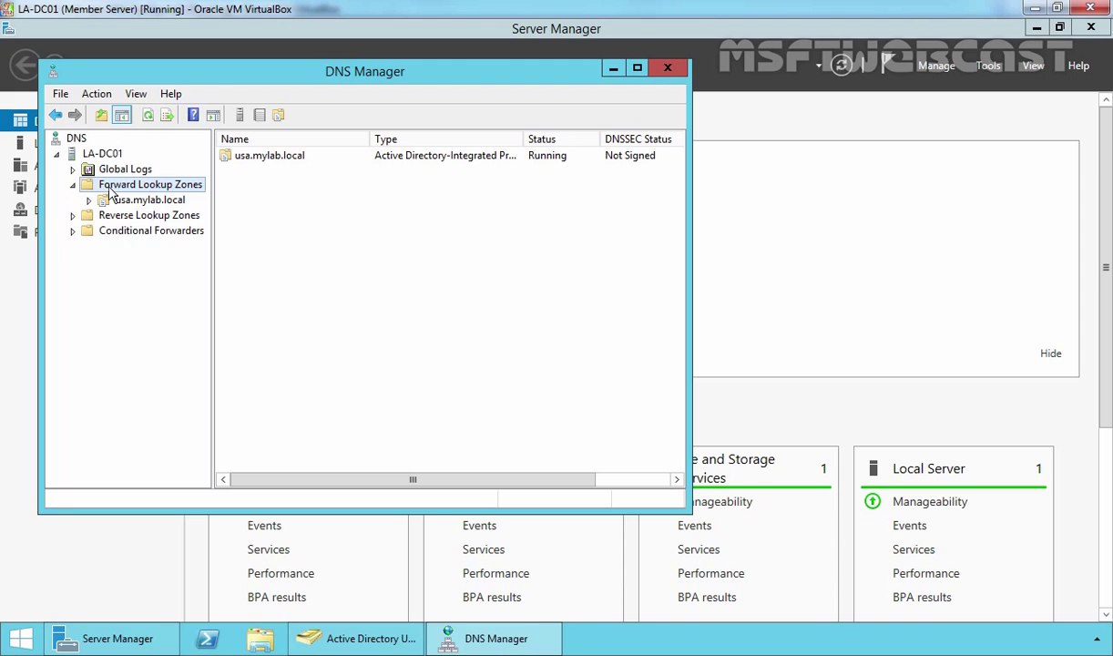
left_click(988, 66)
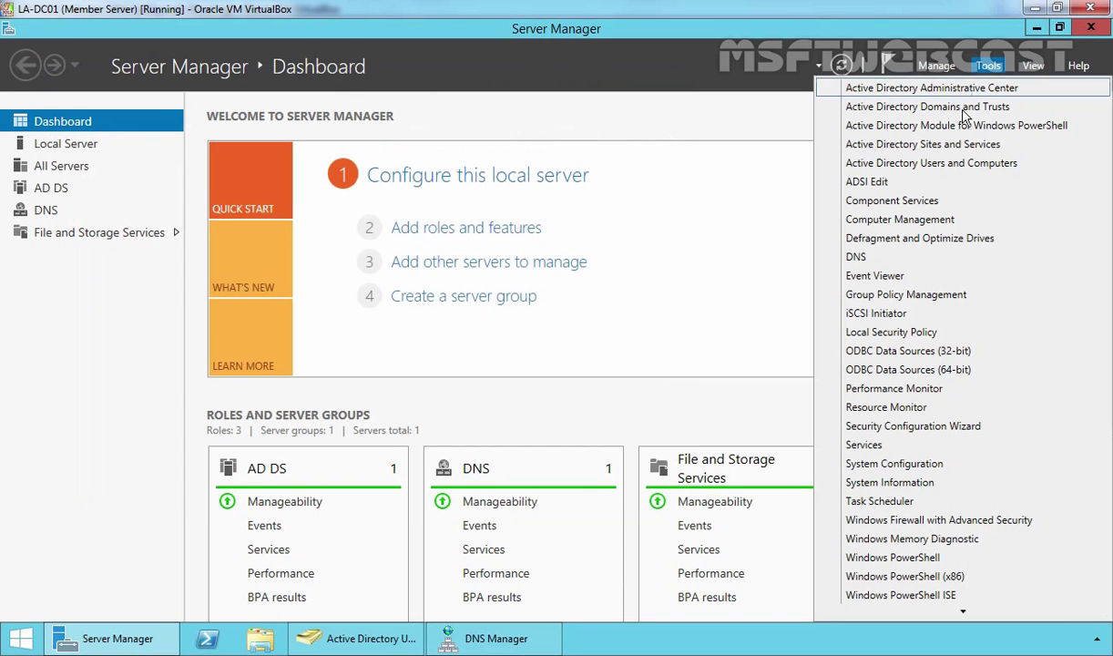
In Active Directory Sites and Services, expand Sites > USA > Servers > LA-DC01 > NTDS Settings.
left_click(926, 149)
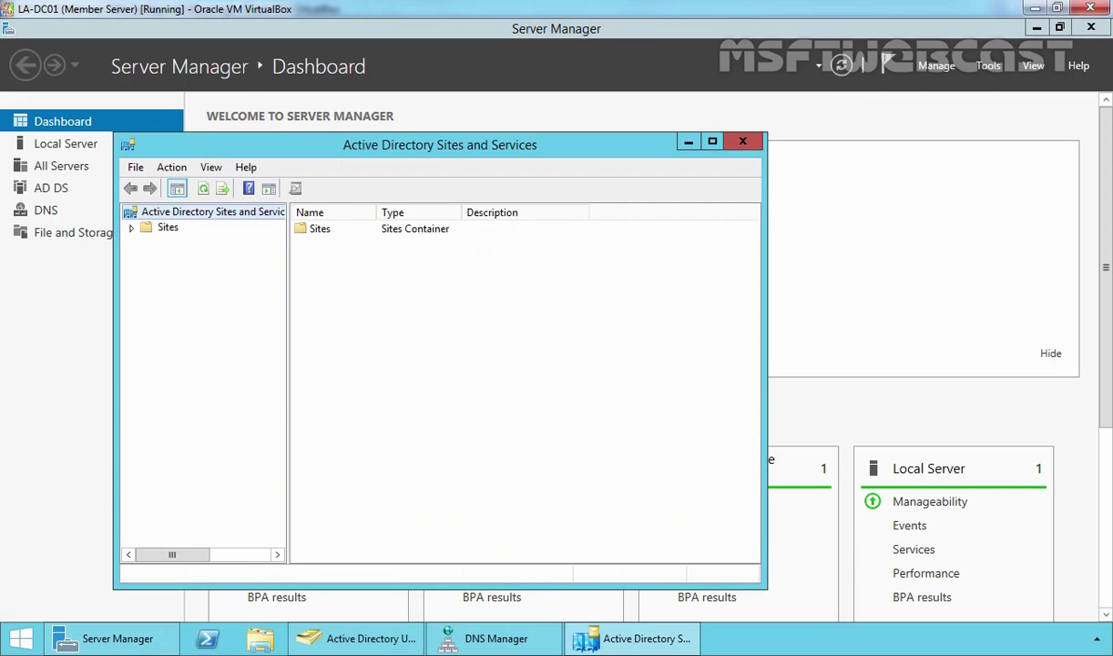
left_click(153, 230)
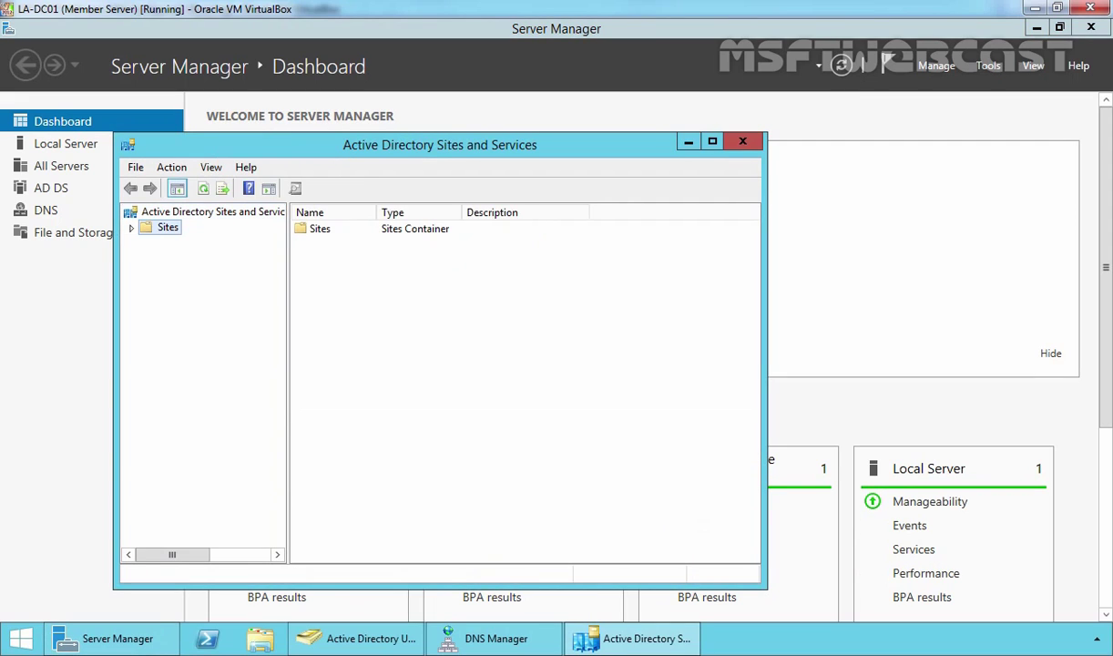
double_click(153, 229)
left_click(177, 288)
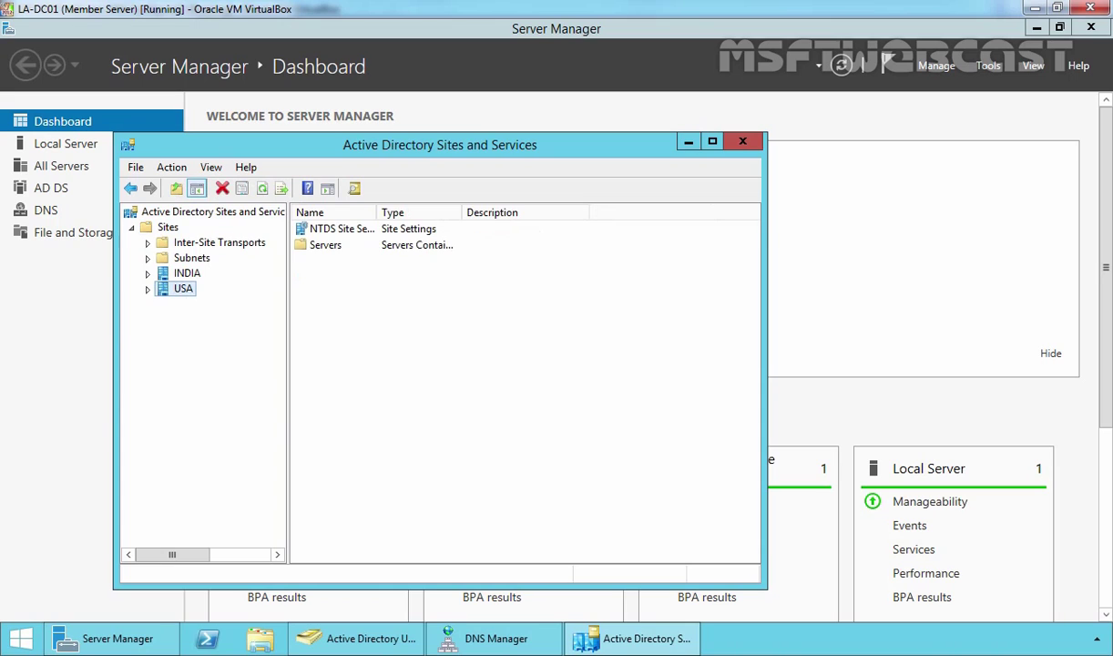
double_click(173, 288)
left_click(195, 303)
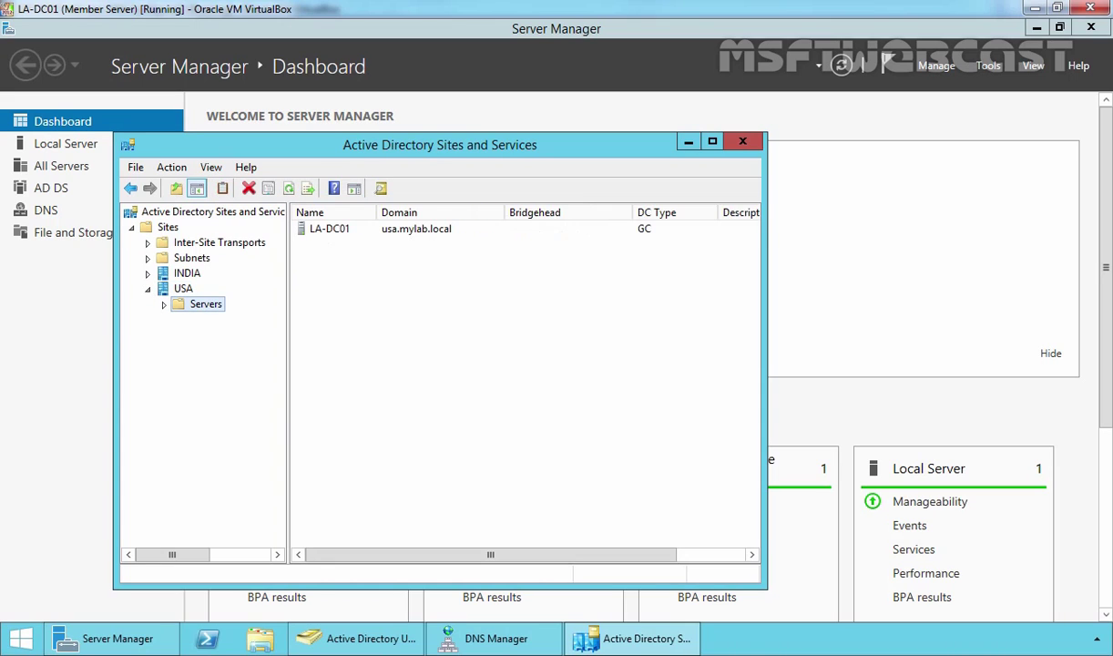
double_click(202, 305)
left_click(219, 320)
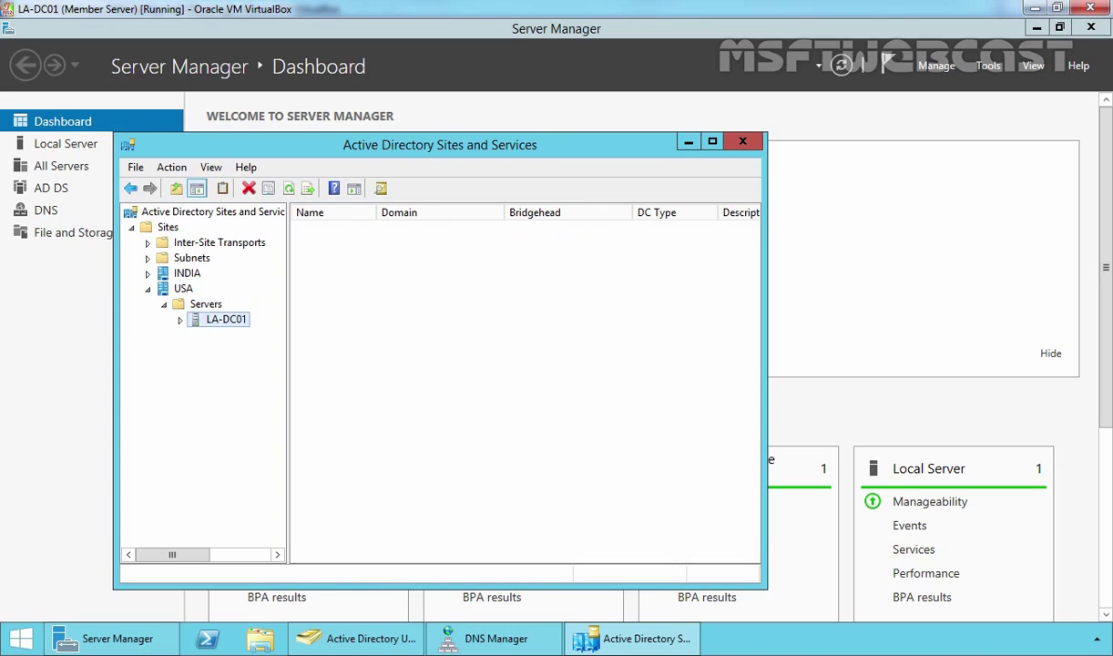
double_click(211, 319)
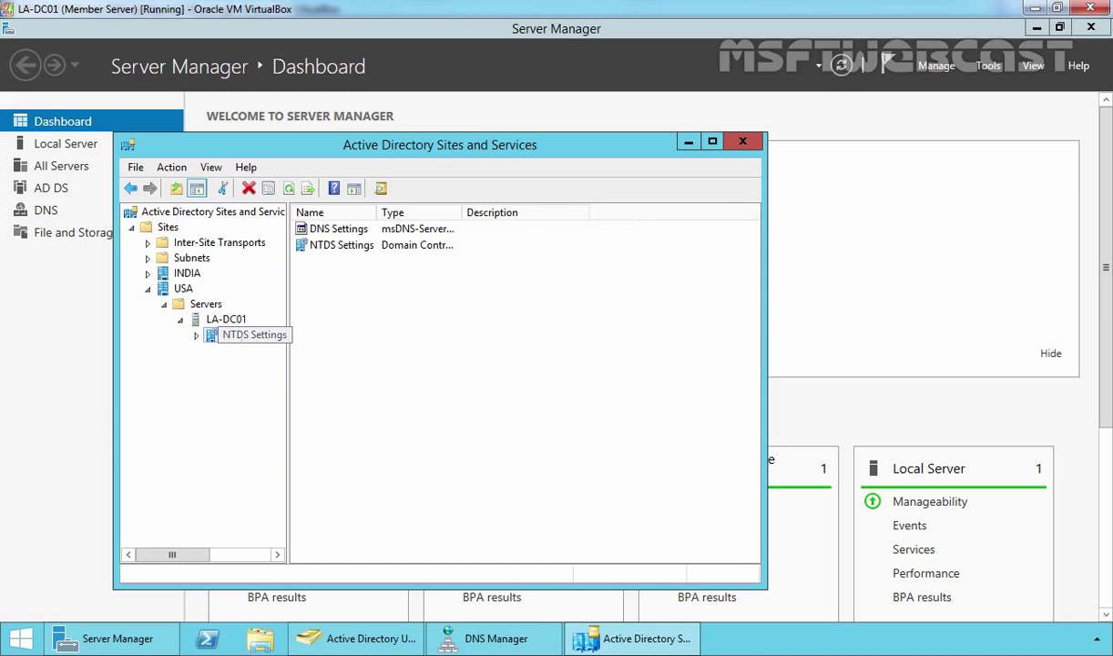
left_click(238, 335)
Run Check Replication Topology on LA-DC01's NTDS Settings and refresh the connection list.
right_click(242, 336)
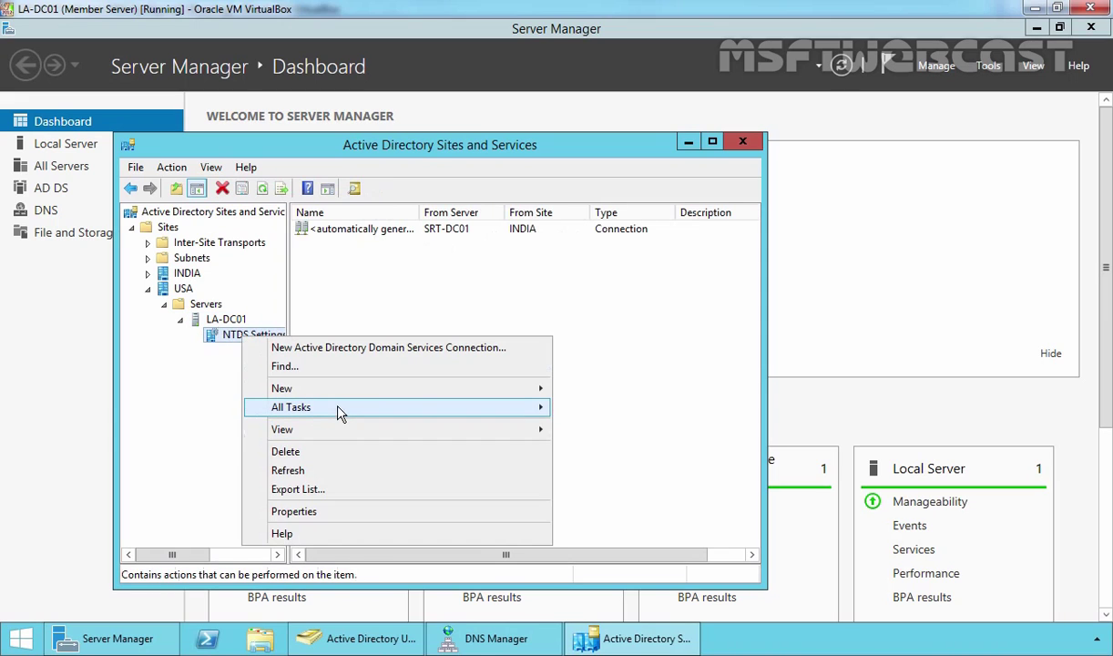
mouse_move(365, 412)
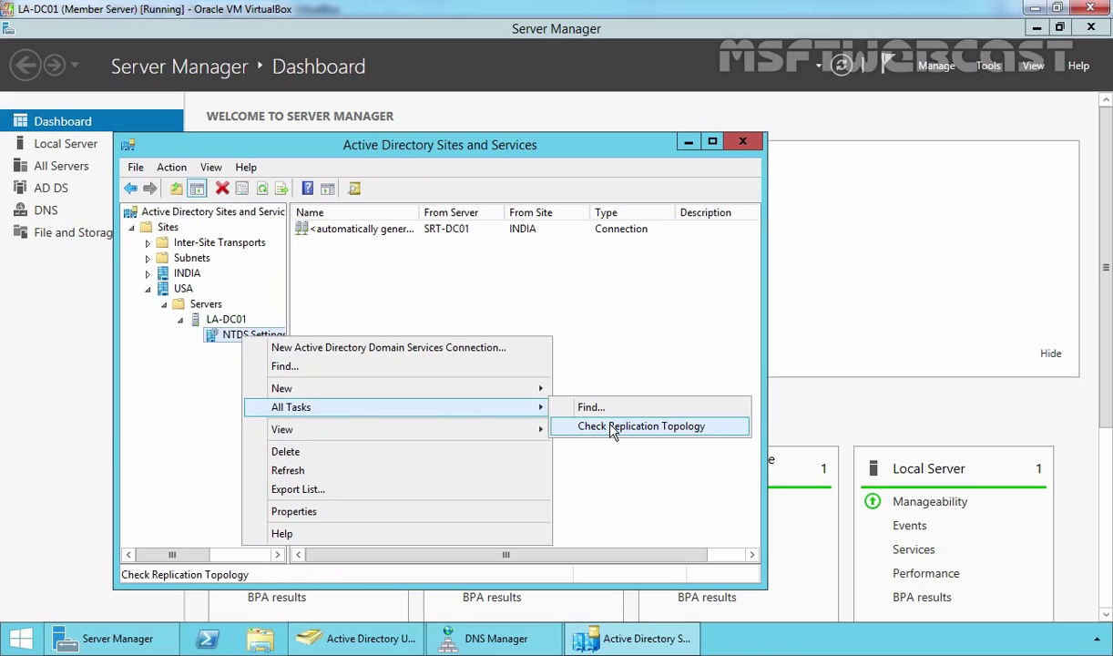
left_click(612, 427)
left_click(706, 404)
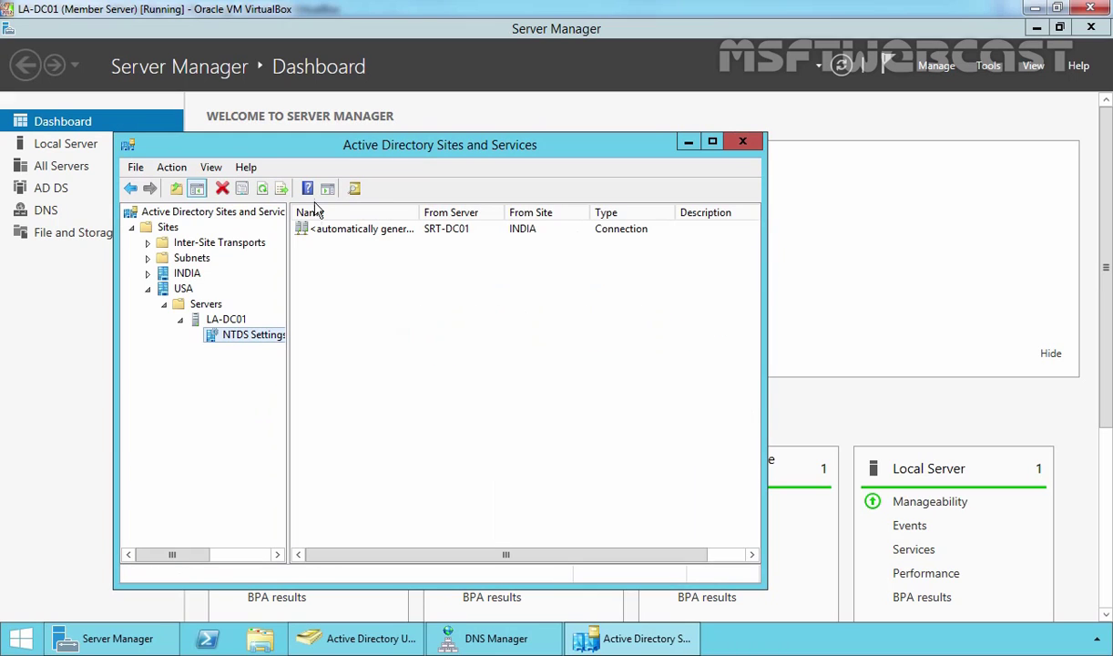
left_click(262, 187)
Force Replicate Now on the SRT-DC01 connection, then refresh the connection list.
left_click(326, 230)
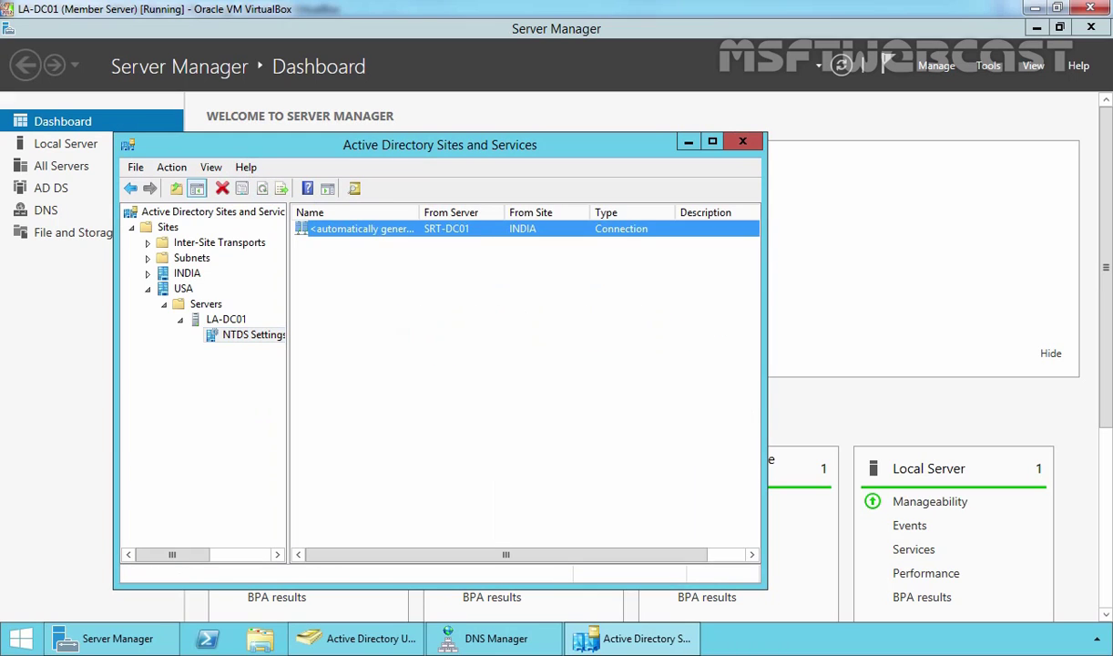
right_click(326, 228)
left_click(373, 260)
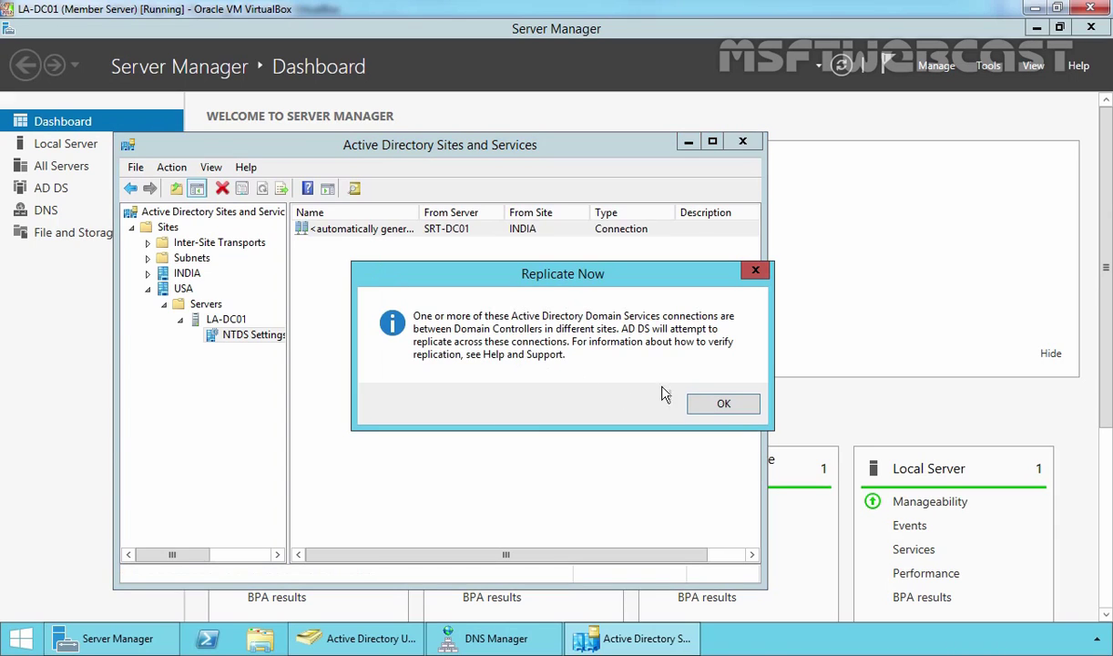
left_click(717, 406)
right_click(381, 280)
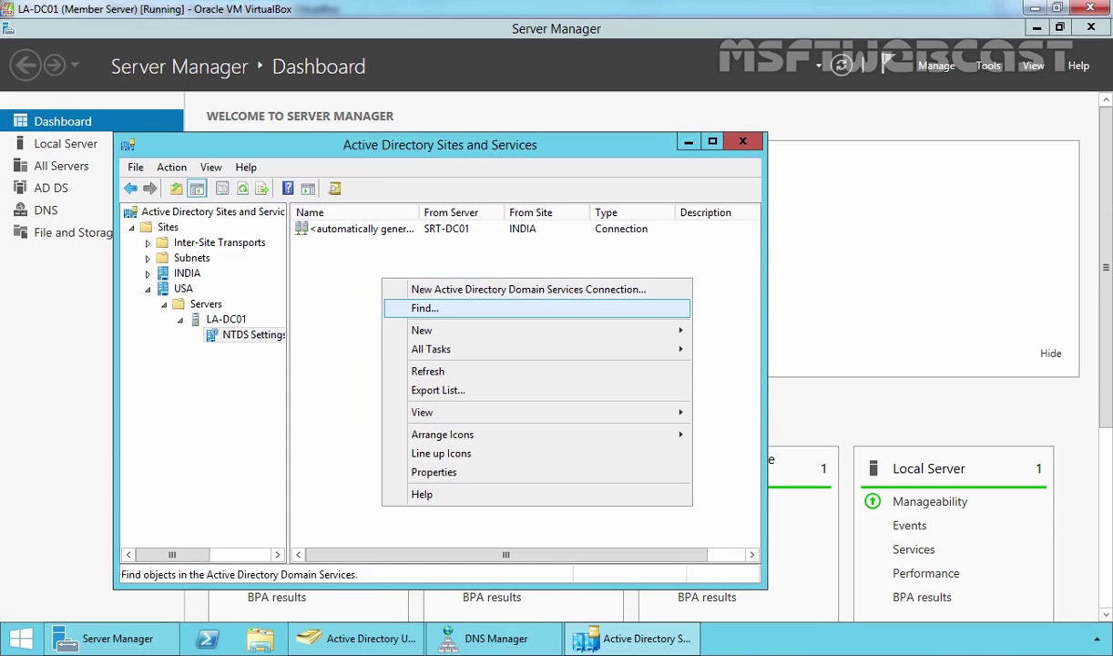
left_click(423, 371)
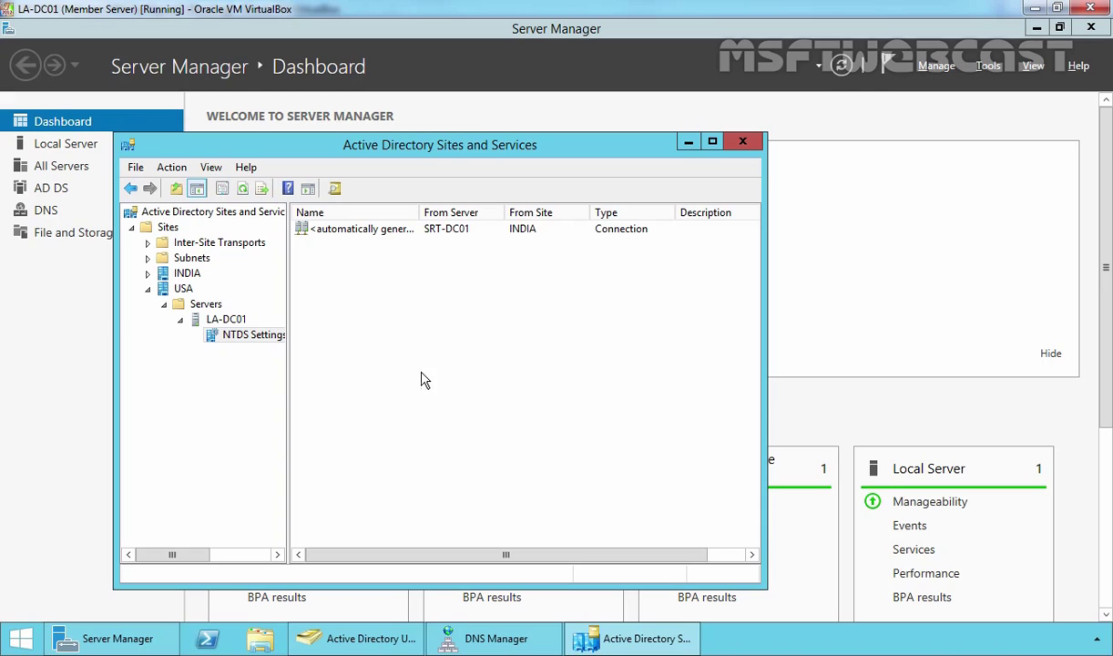
Restart LA-DC01's DNS Server again, confirm _msdcs.mylab.local appears, and show usa.mylab.local's records.
left_click(496, 638)
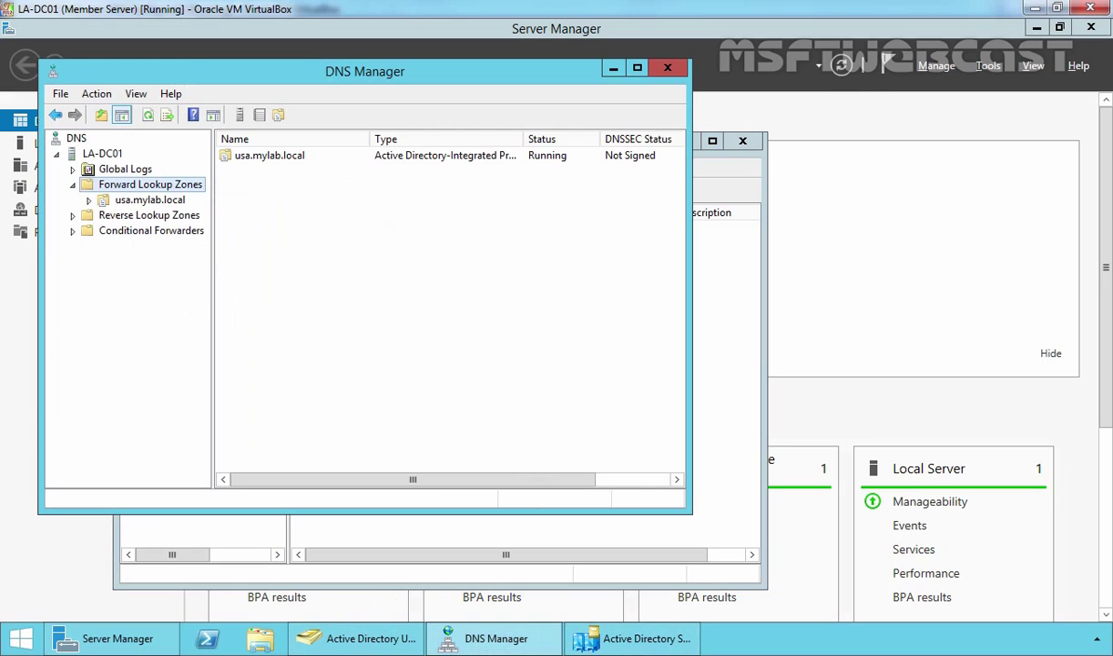
left_click(103, 154)
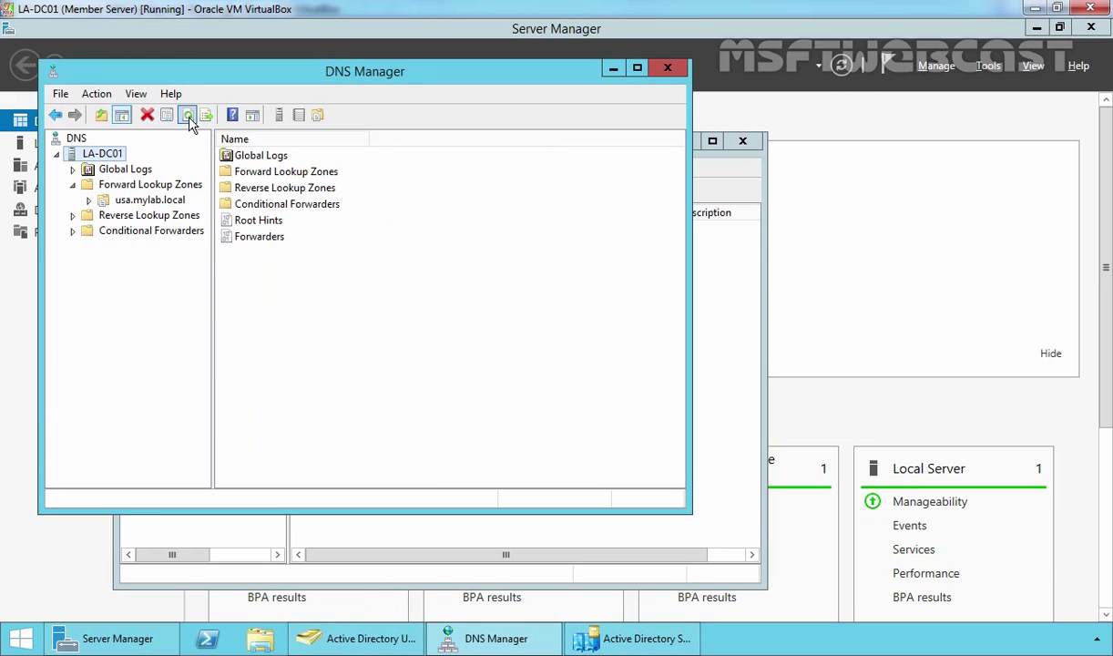
right_click(103, 154)
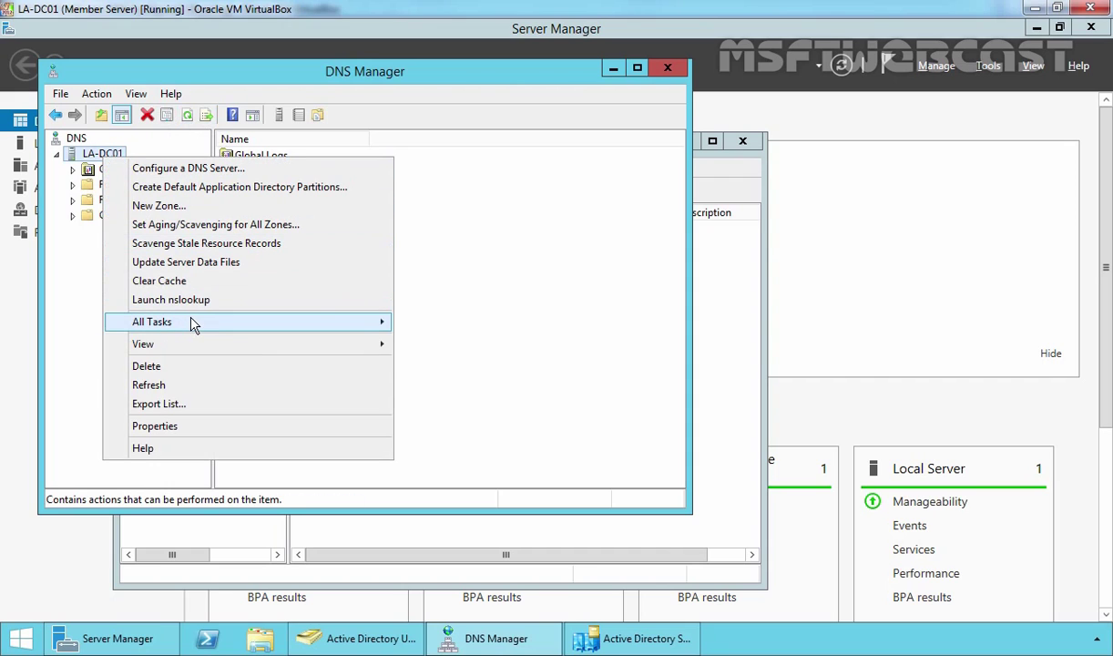
mouse_move(193, 324)
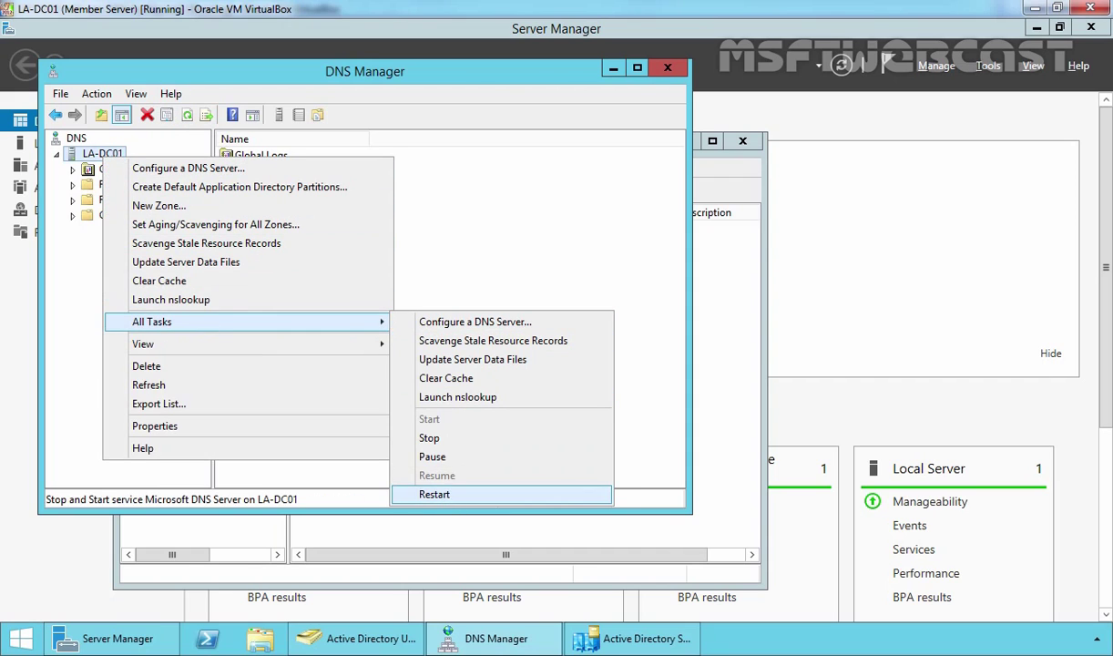
left_click(434, 493)
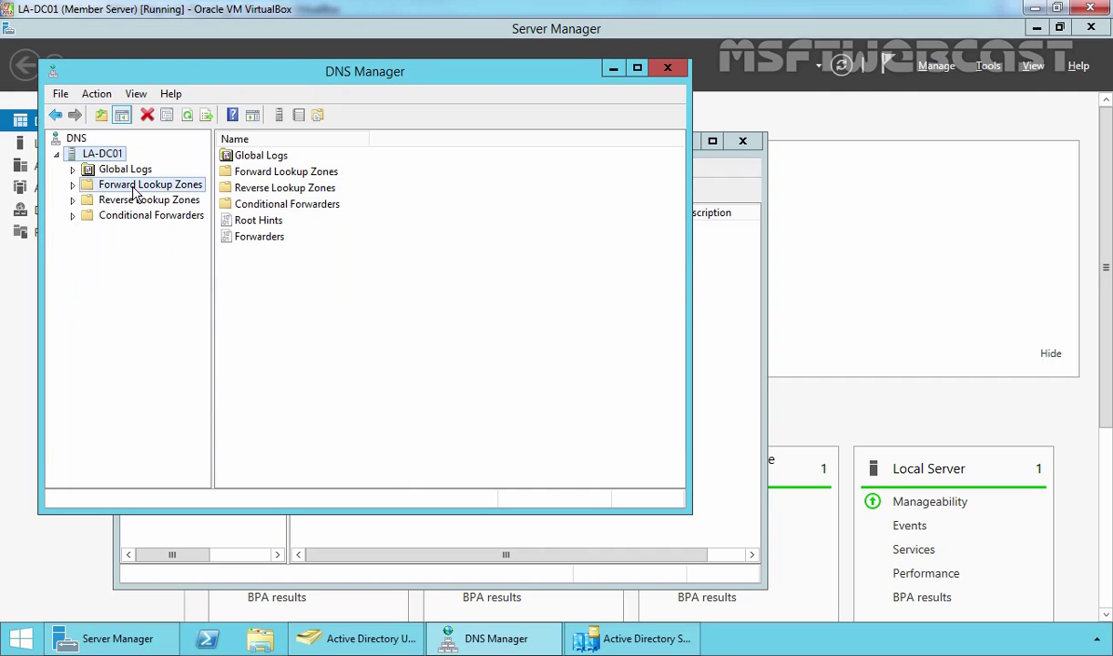
left_click(135, 186)
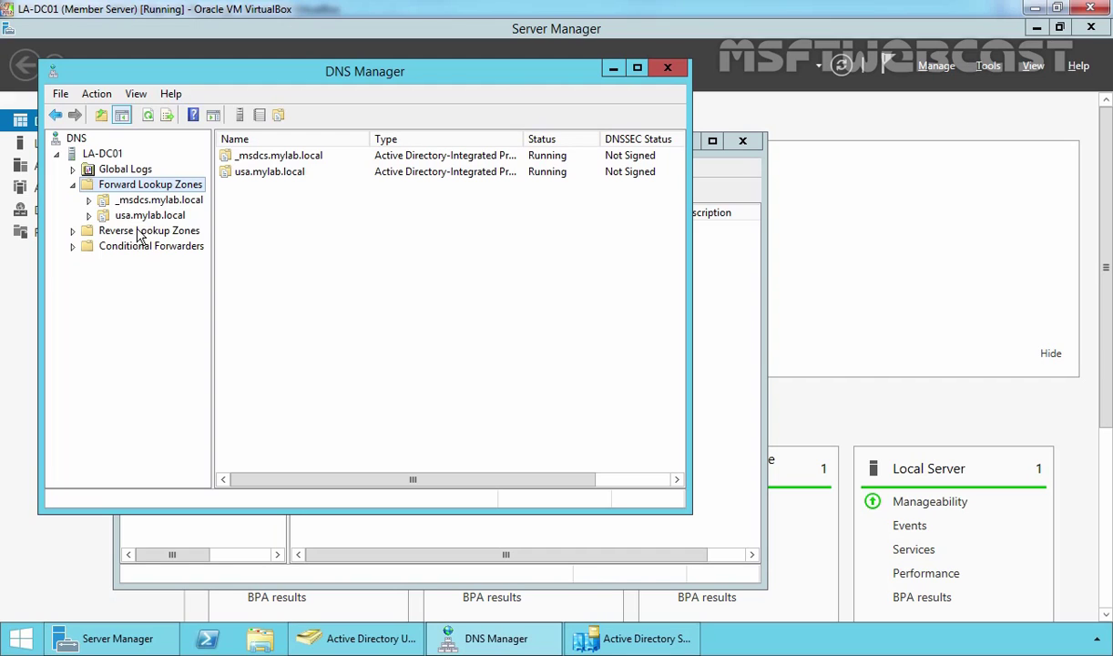
left_click(145, 216)
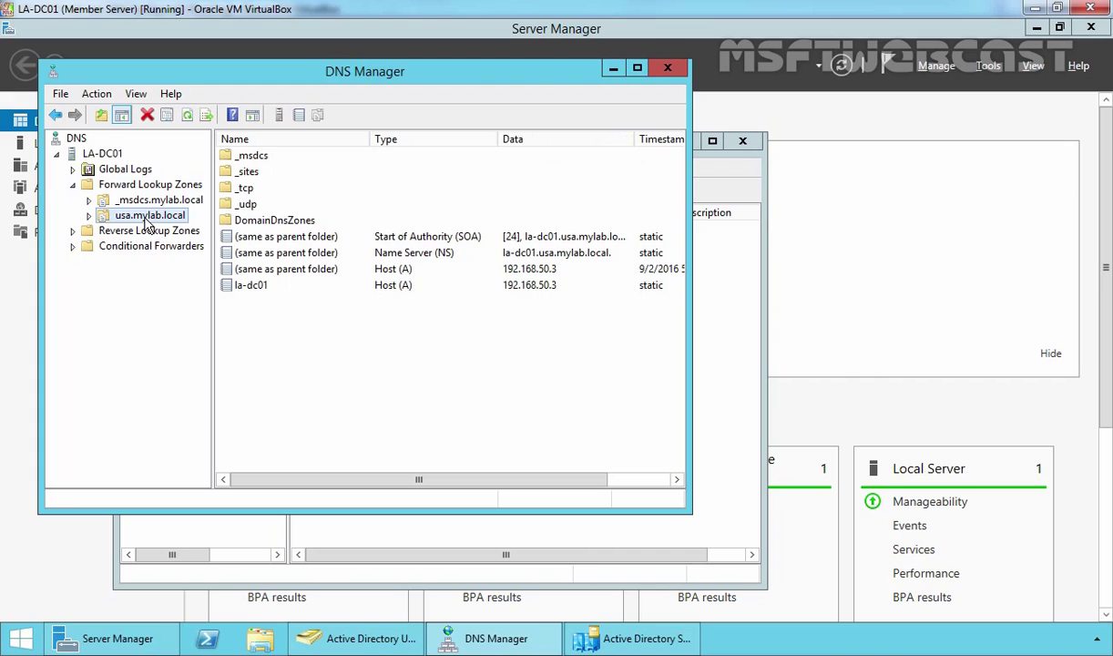